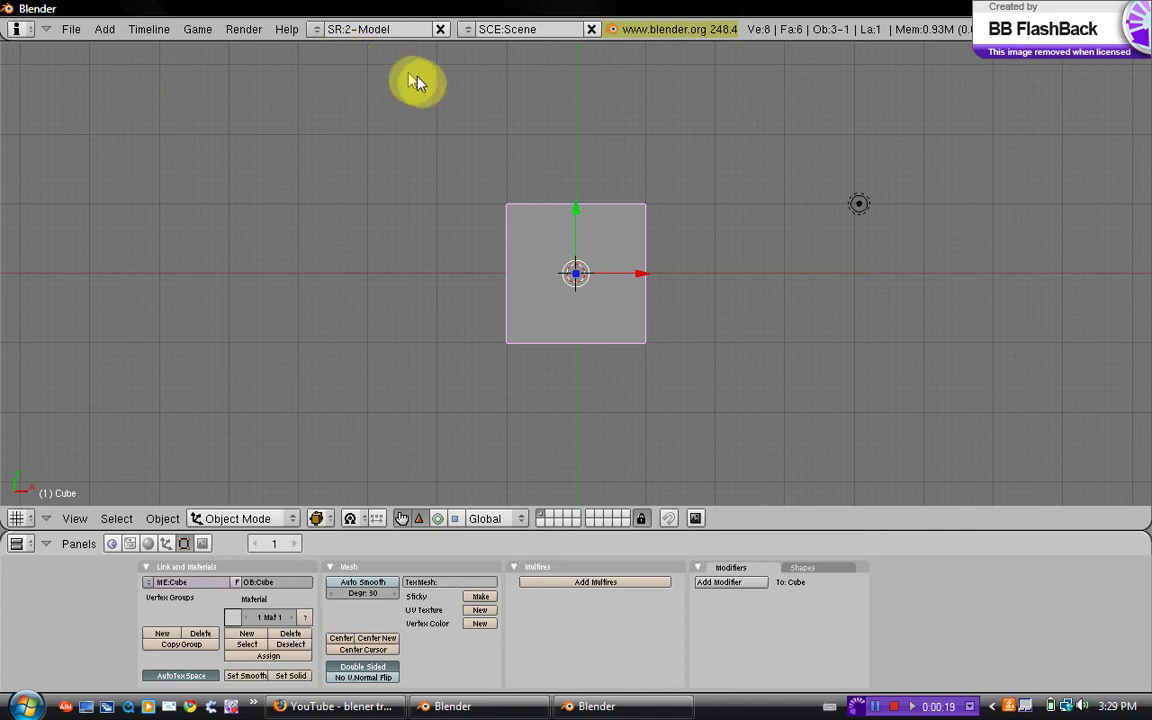
Scale the default cube along the Y axis in side view to well under half its original width
{"action": "middle_click_drag", "start_coordinate": [440, 140], "coordinate": [643, 352]}
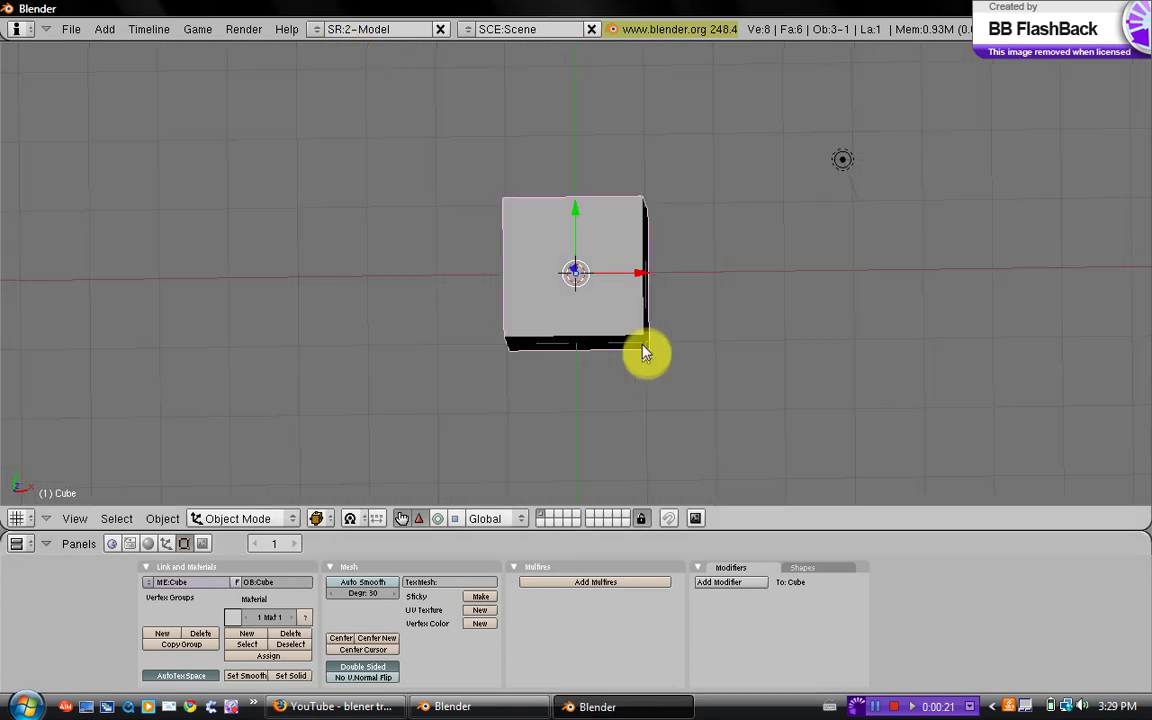
{"action": "scroll", "coordinate": [600, 320], "scroll_direction": "down", "scroll_amount": 3}
{"action": "scroll", "coordinate": [548, 280], "scroll_direction": "up", "scroll_amount": 4}
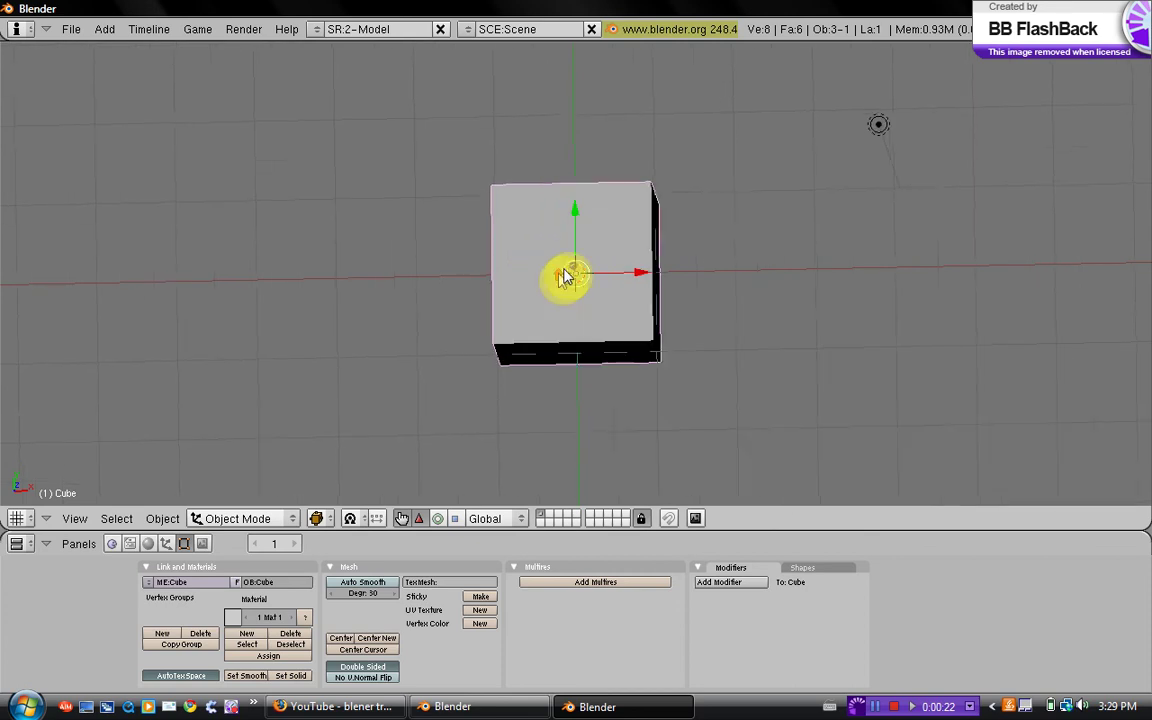
{"action": "middle_click_drag", "start_coordinate": [562, 269], "coordinate": [576, 283]}
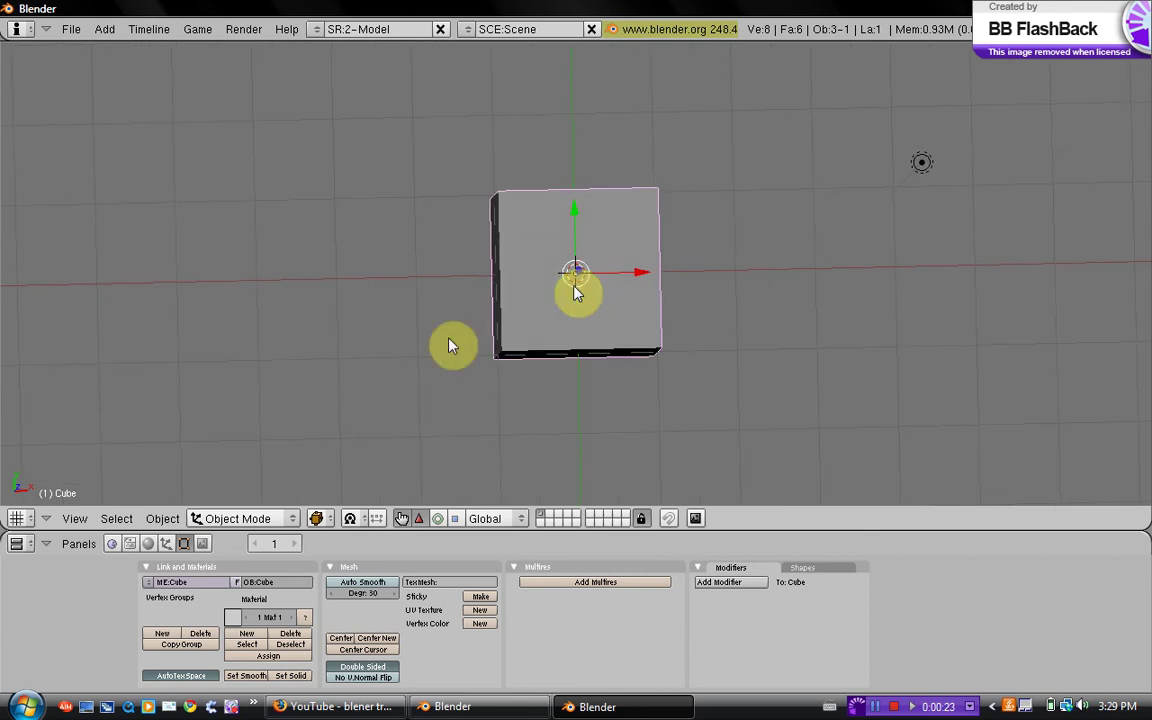
{"action": "left_click", "coordinate": [72, 522]}
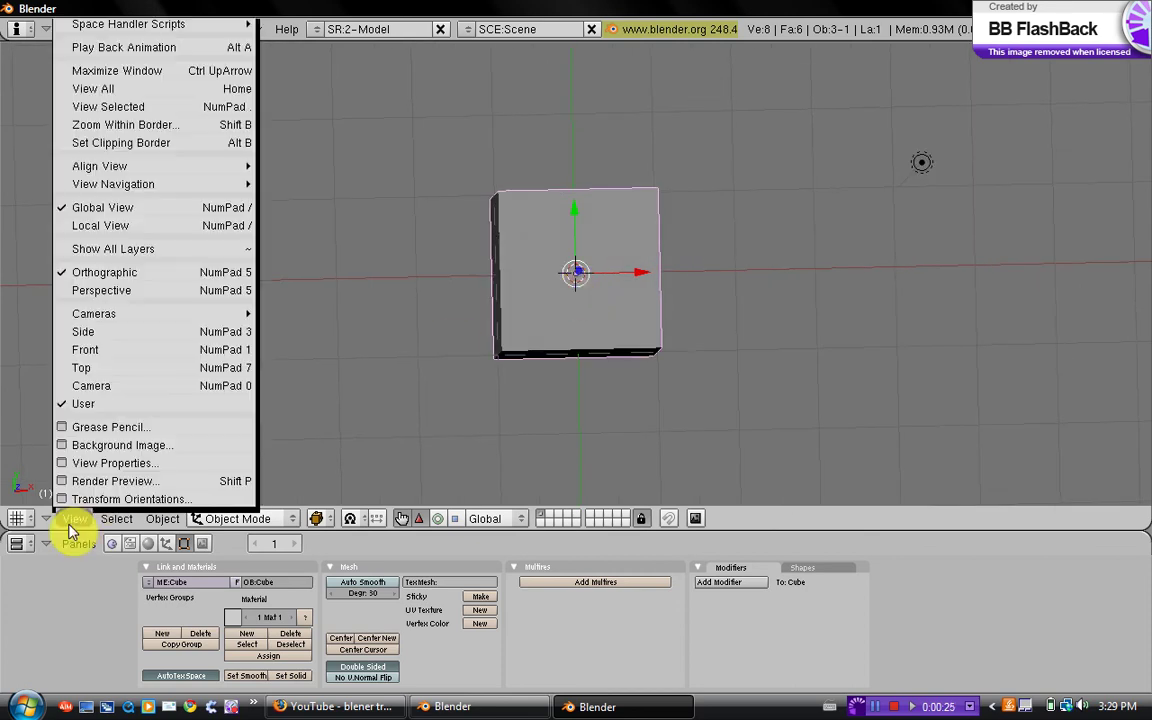
{"action": "left_click", "coordinate": [85, 331]}
{"action": "scroll", "coordinate": [678, 293], "scroll_direction": "down", "scroll_amount": 5}
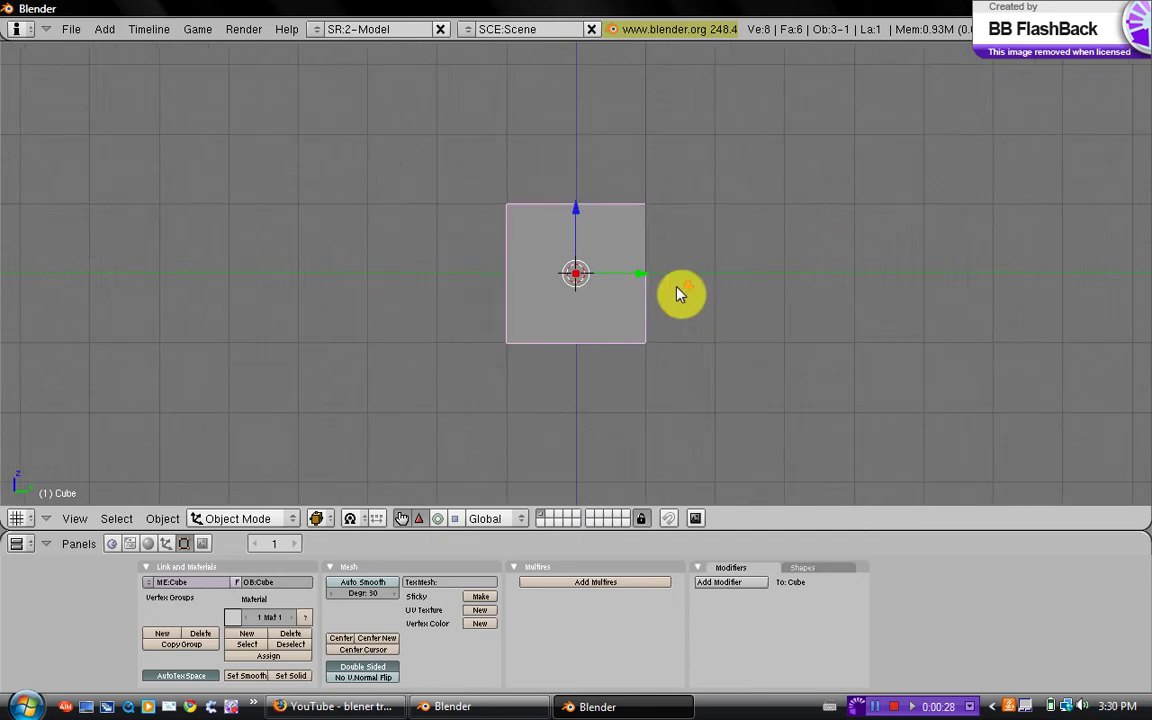
{"action": "left_click", "coordinate": [454, 518]}
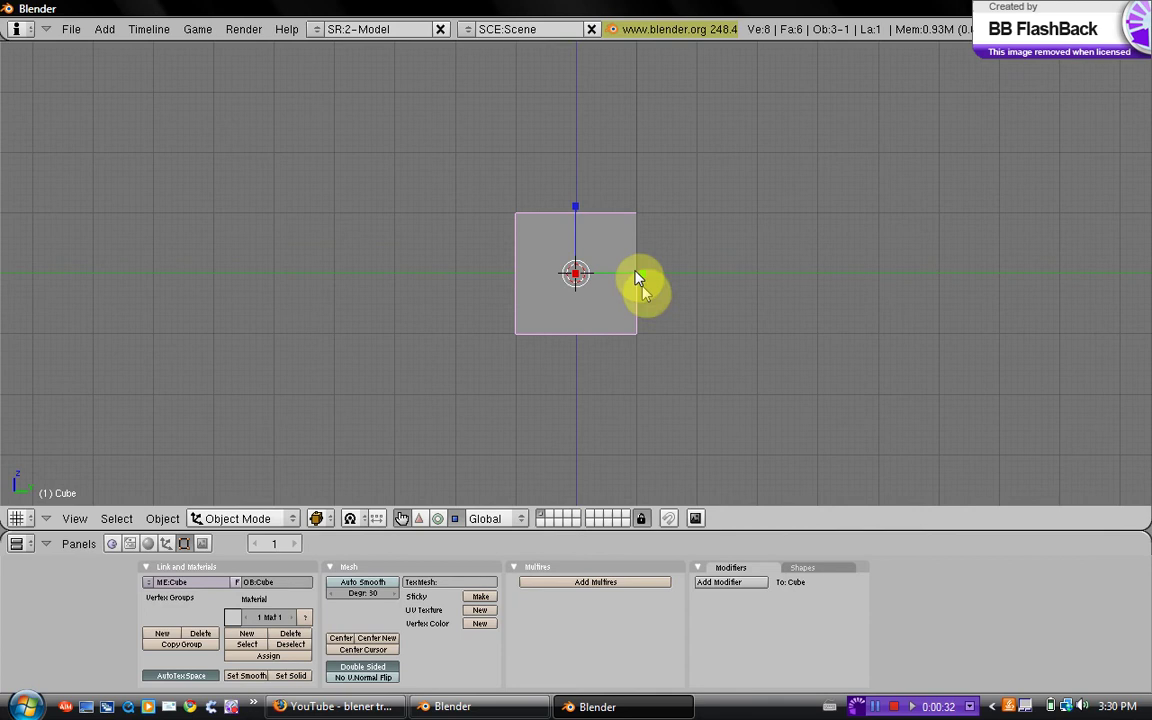
{"action": "left_click_drag", "start_coordinate": [643, 273], "coordinate": [571, 283]}
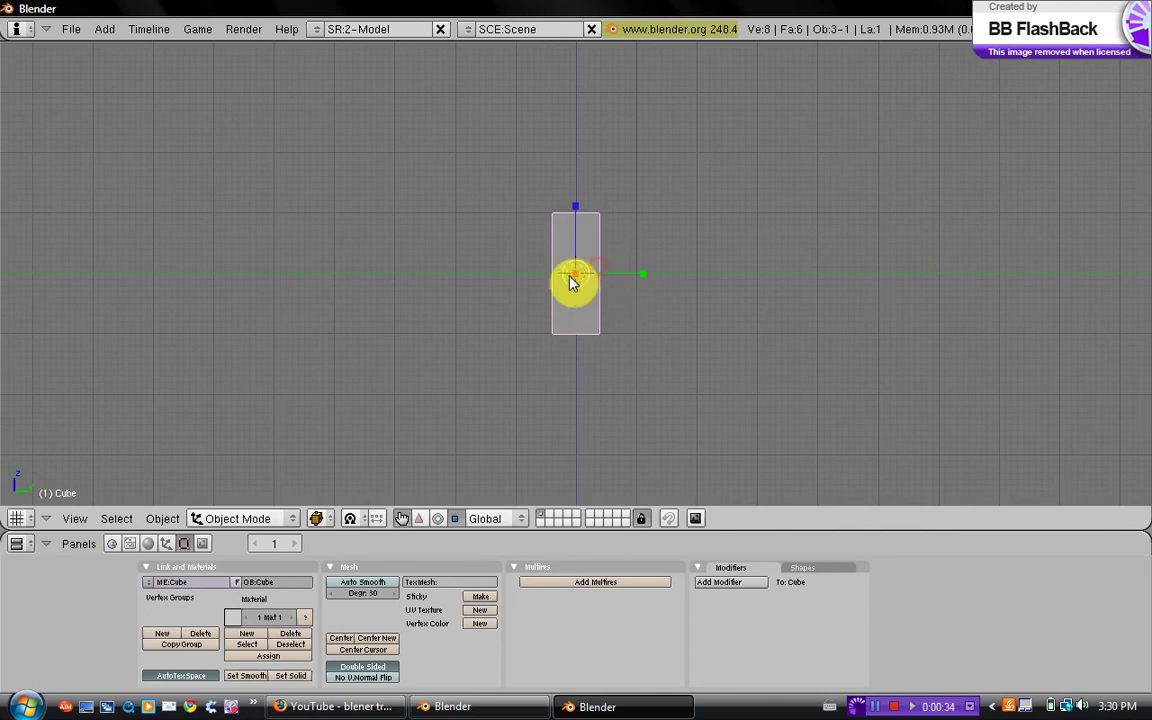
Scale the slab down along the X axis until it forms a slim column of roughly square cross-section
{"action": "middle_click_drag", "start_coordinate": [571, 288], "coordinate": [648, 314]}
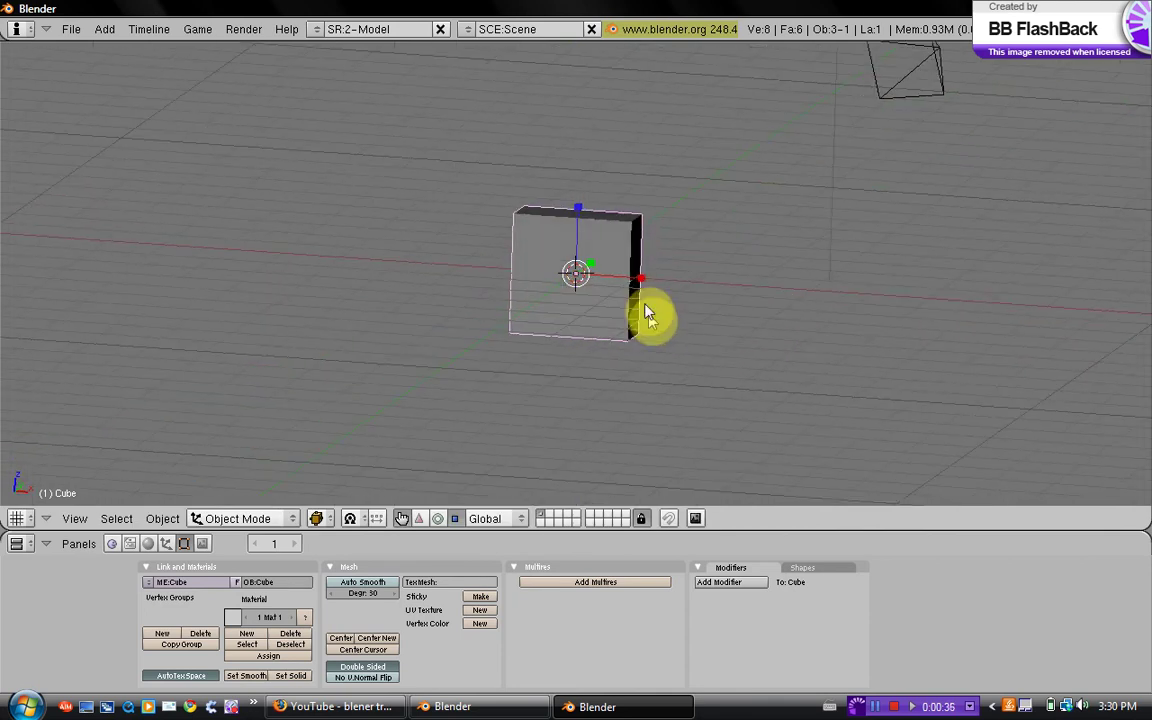
{"action": "left_click_drag", "start_coordinate": [643, 283], "coordinate": [592, 268]}
{"action": "middle_click_drag", "start_coordinate": [600, 276], "coordinate": [512, 321]}
{"action": "left_click_drag", "start_coordinate": [625, 247], "coordinate": [609, 276]}
{"action": "middle_click_drag", "start_coordinate": [614, 295], "coordinate": [672, 275]}
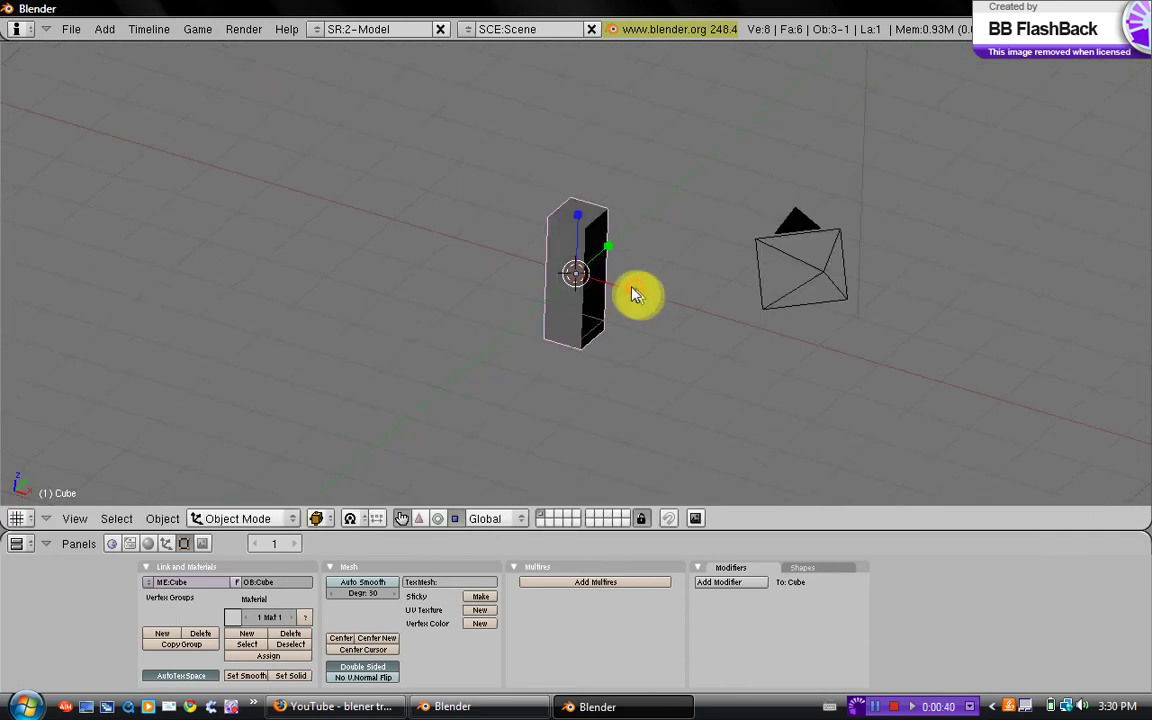
{"action": "left_click_drag", "start_coordinate": [635, 292], "coordinate": [612, 286]}
{"action": "middle_click_drag", "start_coordinate": [612, 286], "coordinate": [540, 280]}
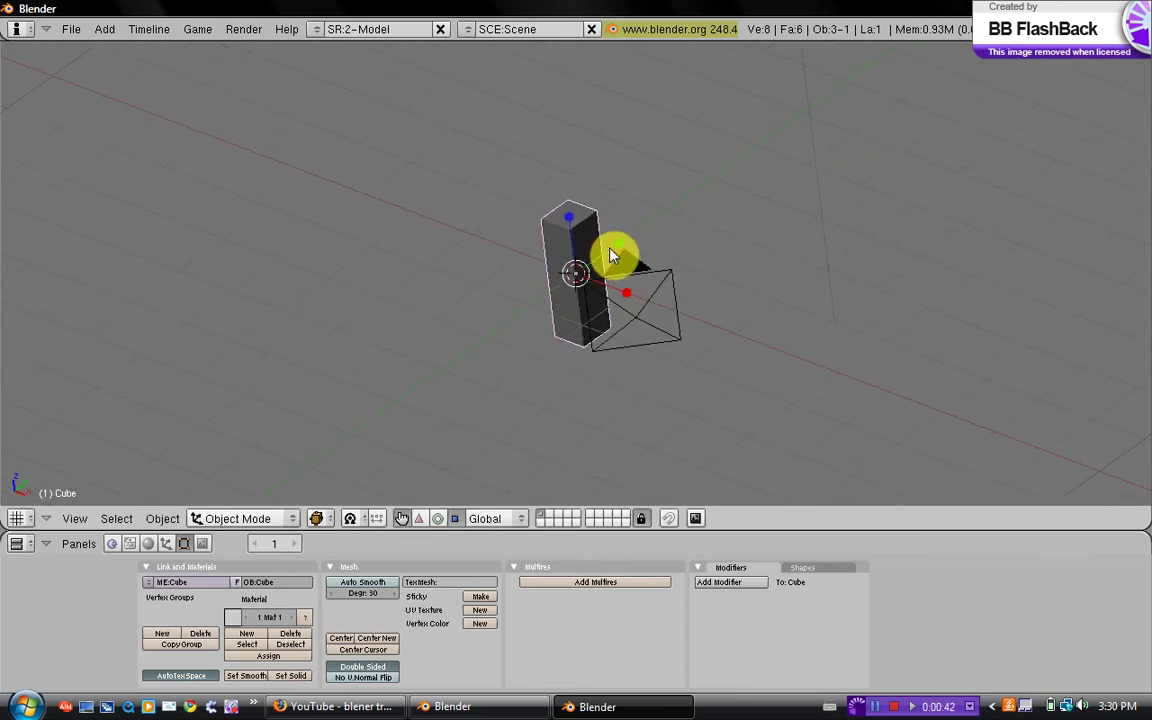
Scale the whole column down uniformly to about 0.79 of its size in side view
{"action": "left_click", "coordinate": [74, 518]}
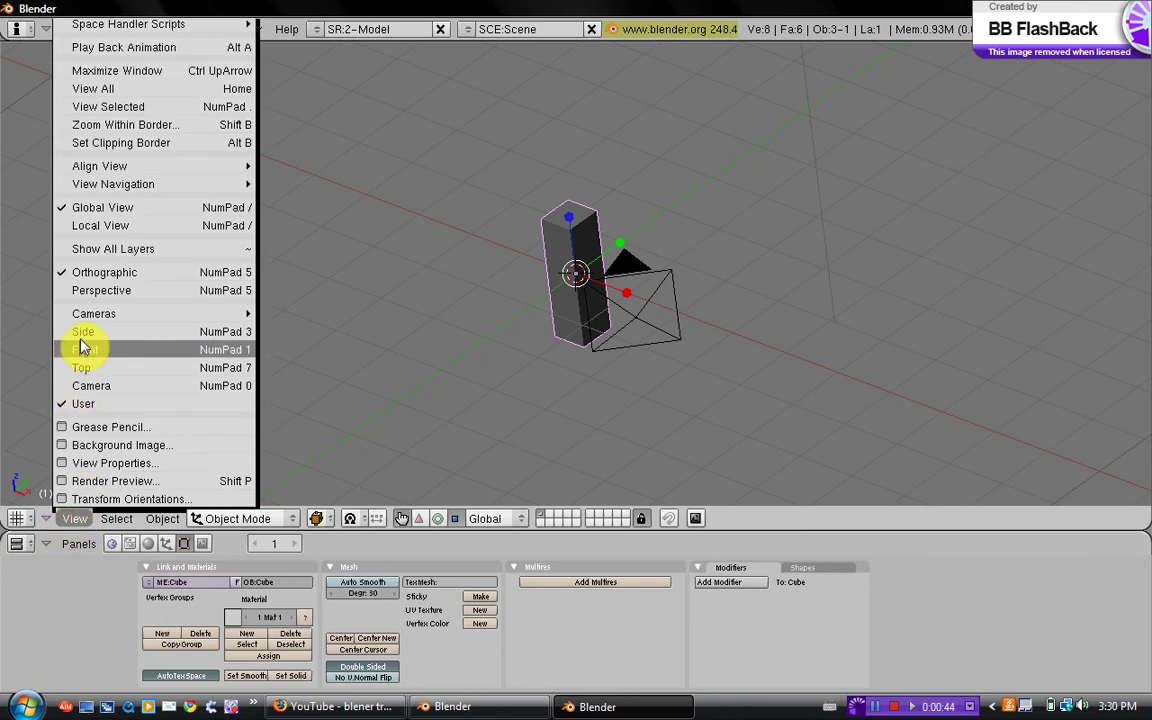
{"action": "left_click", "coordinate": [84, 349]}
{"action": "scroll", "coordinate": [373, 311], "scroll_direction": "up", "scroll_amount": 4}
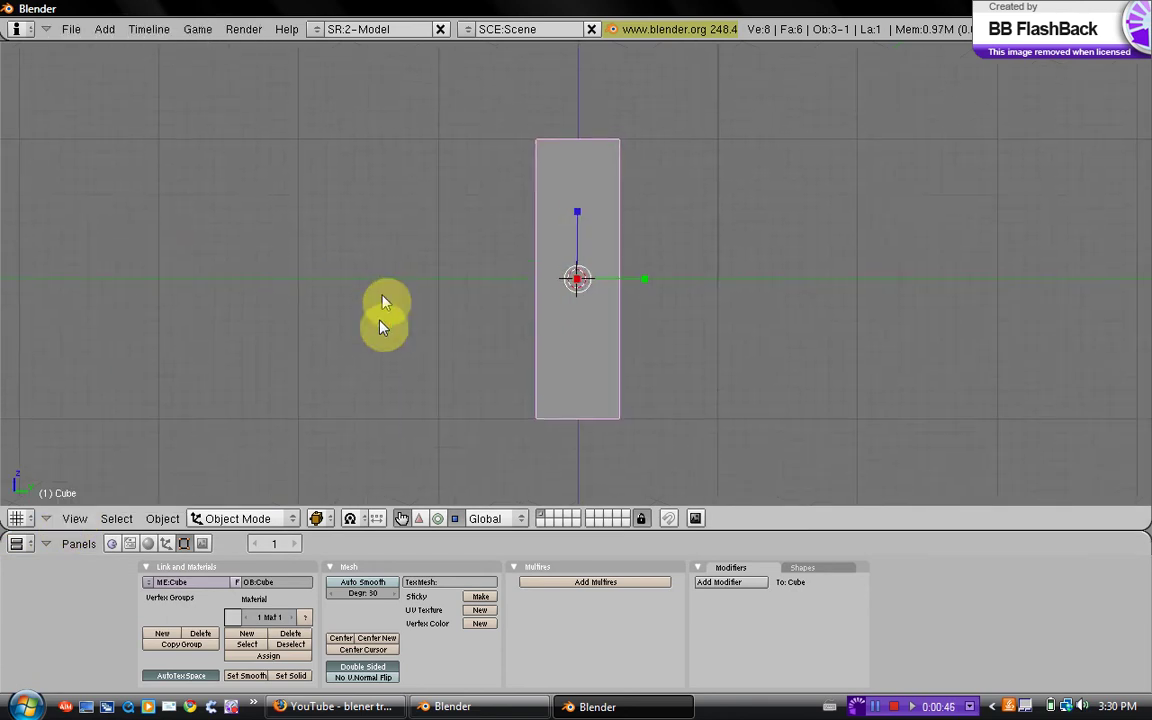
{"action": "middle_click_drag", "start_coordinate": [385, 302], "coordinate": [364, 281], "text": "shift"}
{"action": "scroll", "coordinate": [380, 337], "scroll_direction": "down", "scroll_amount": 4}
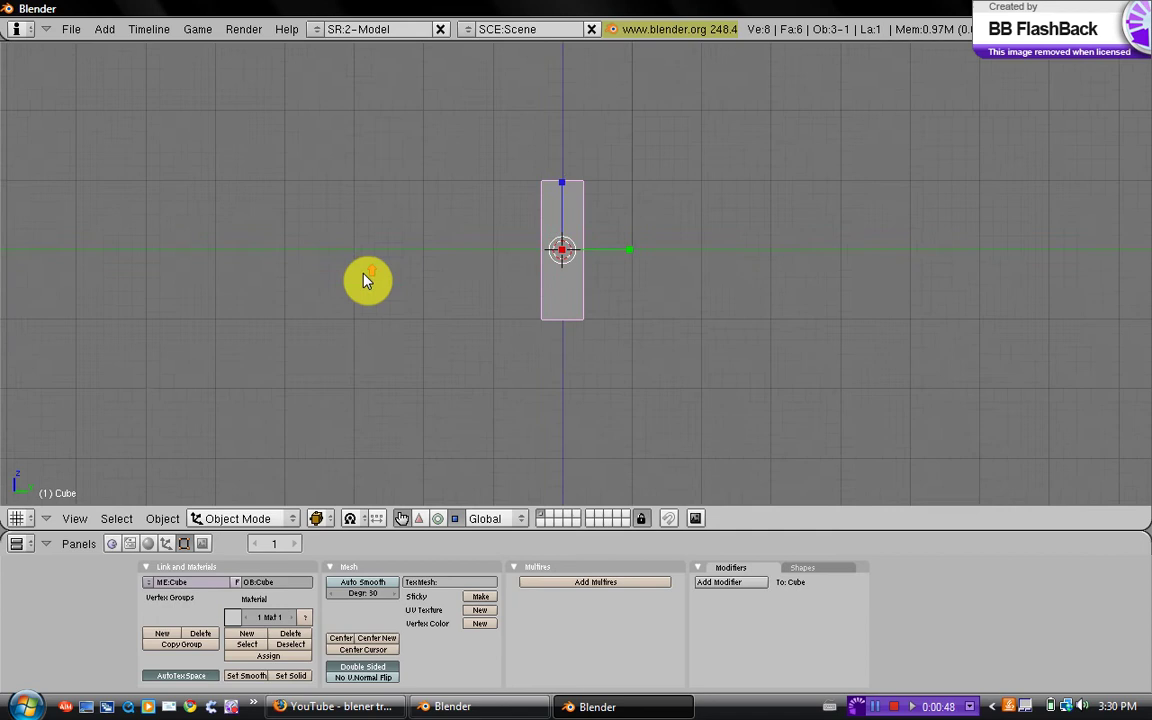
{"action": "scroll", "coordinate": [370, 290], "scroll_direction": "up", "scroll_amount": 3}
{"action": "scroll", "coordinate": [557, 313], "scroll_direction": "up", "scroll_amount": 1, "text": "shift"}
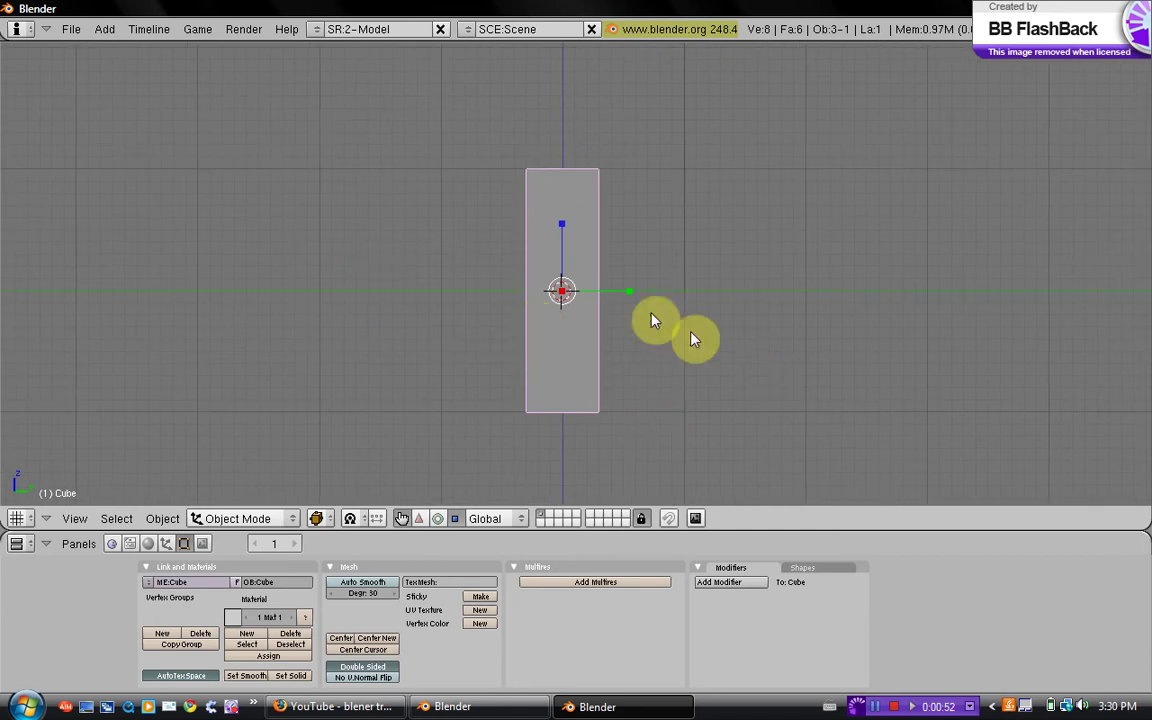
{"action": "key", "text": "s"}
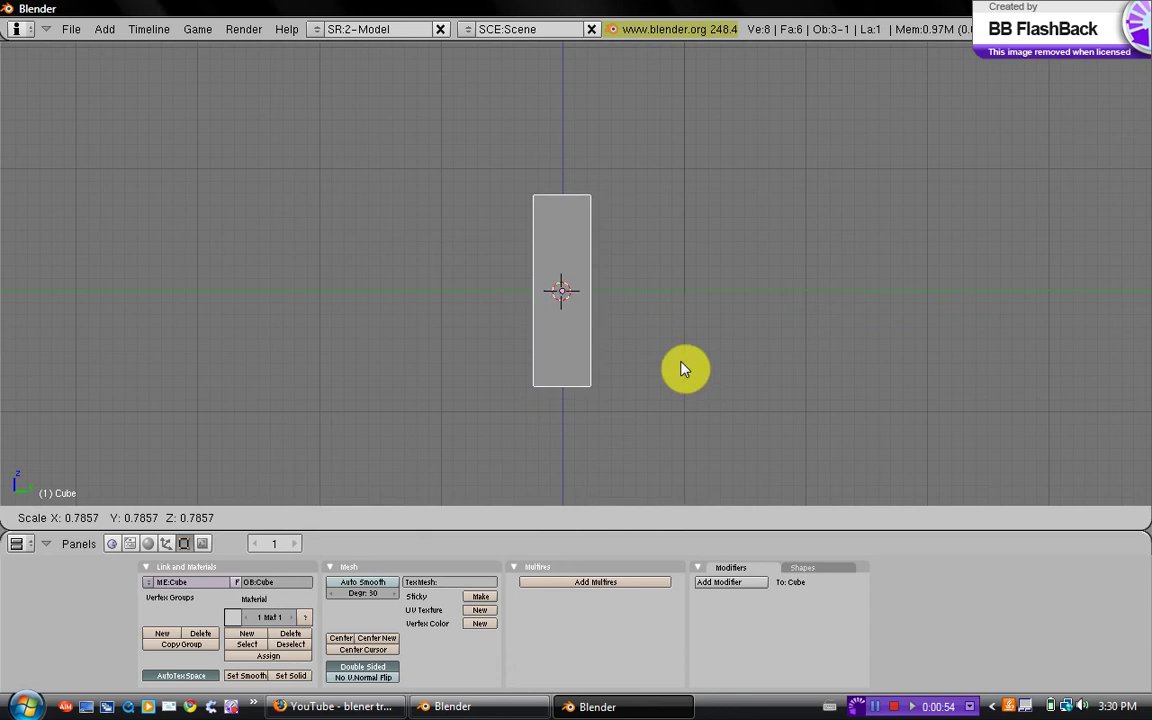
{"action": "left_click", "coordinate": [681, 368]}
Shorten the column along Z to about half its height and lower it to just below the horizontal Y axis line
{"action": "left_click", "coordinate": [421, 519]}
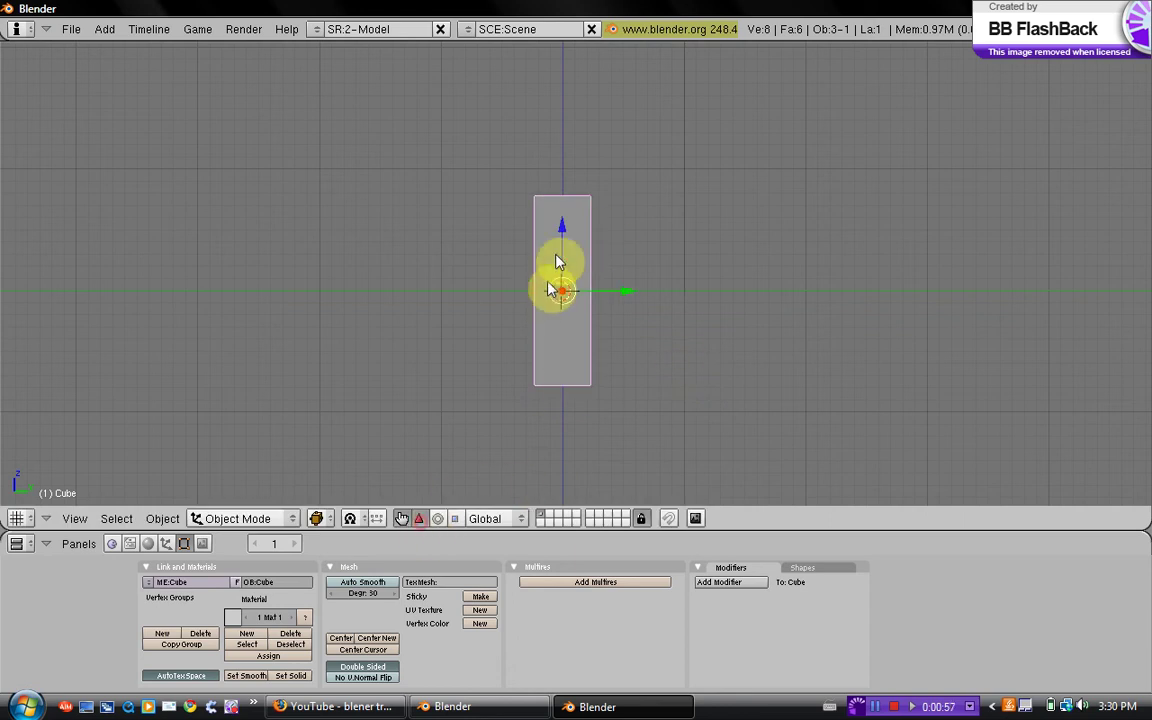
{"action": "left_click_drag", "start_coordinate": [558, 231], "coordinate": [558, 293]}
{"action": "left_click", "coordinate": [452, 518]}
{"action": "right_click", "coordinate": [558, 293]}
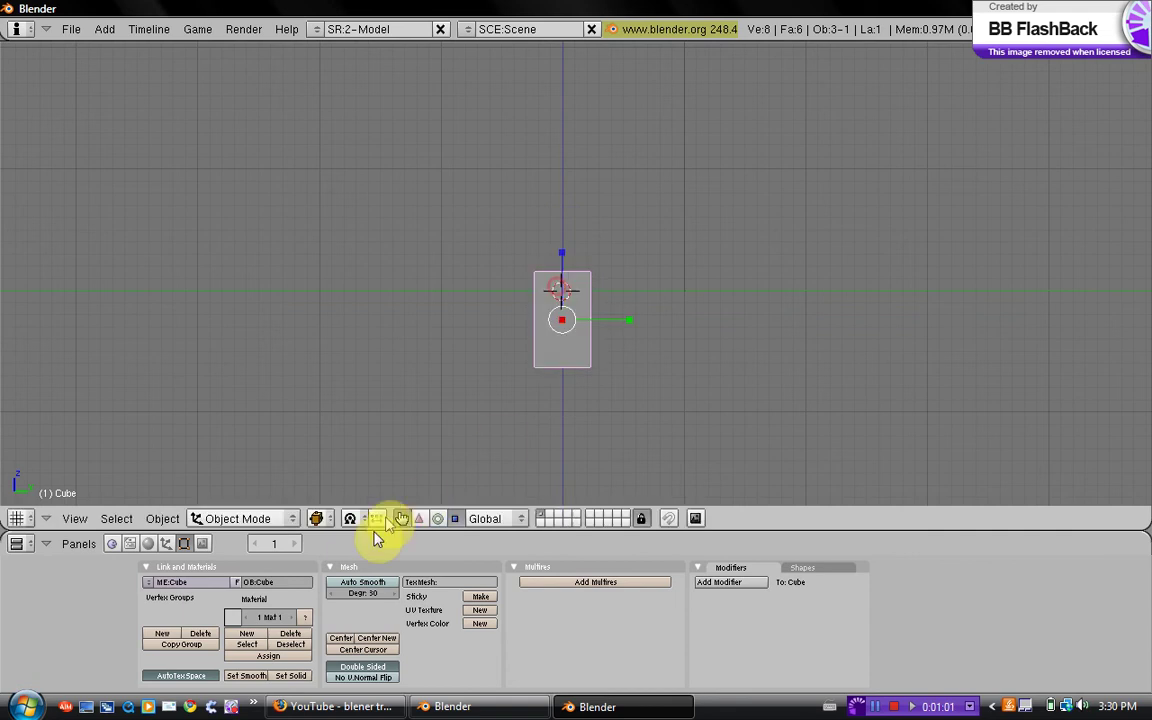
{"action": "left_click", "coordinate": [402, 518]}
{"action": "left_click", "coordinate": [401, 519]}
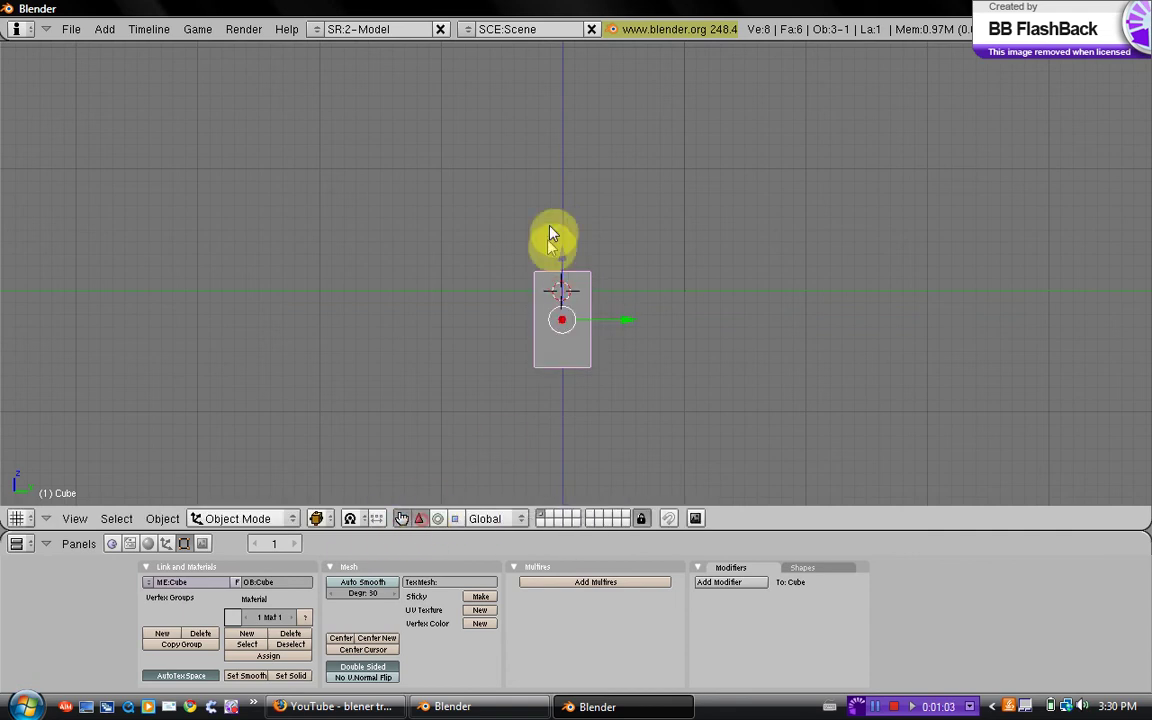
{"action": "left_click_drag", "start_coordinate": [566, 260], "coordinate": [550, 293]}
In Edit Mode, extrude the block's top face as a region about 0.4 units upward and scale the new end narrower
{"action": "key", "text": "Tab"}
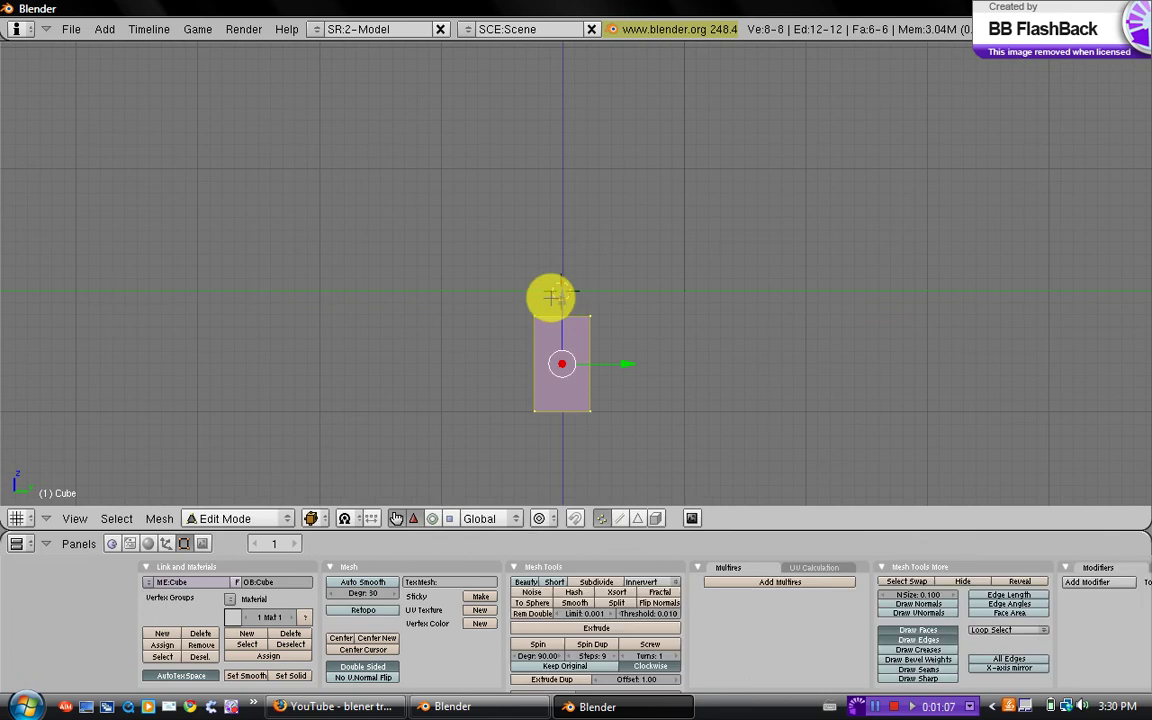
{"action": "key", "text": "a"}
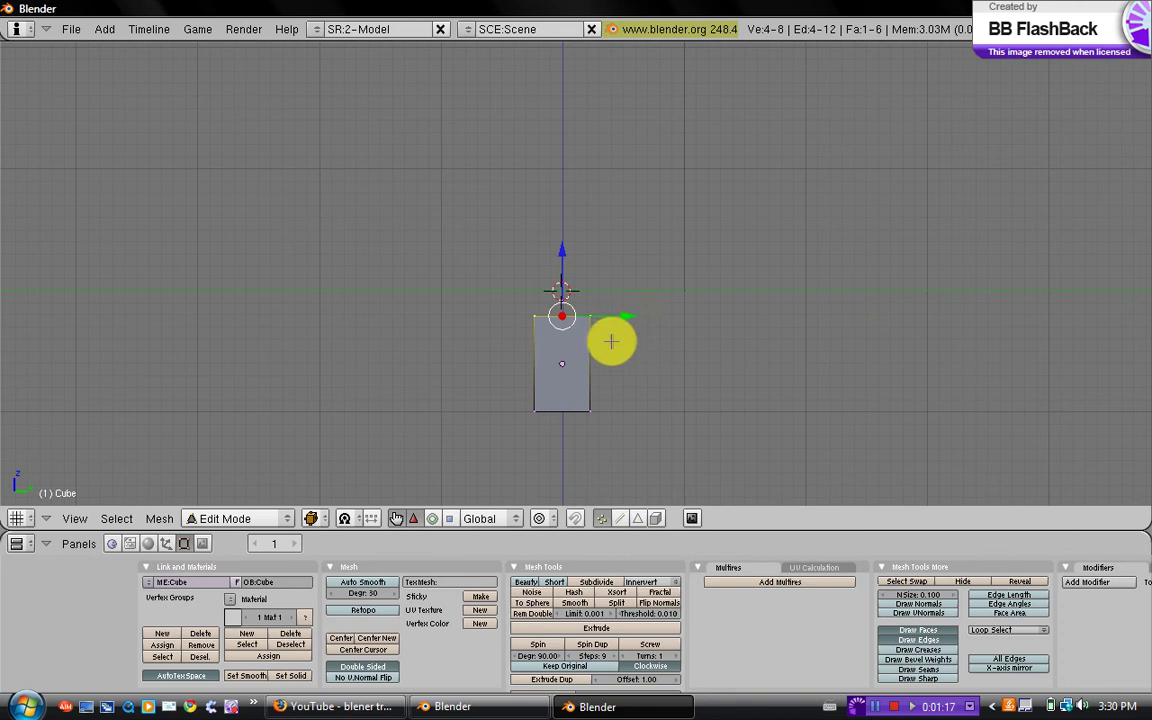
{"action": "key", "text": "e"}
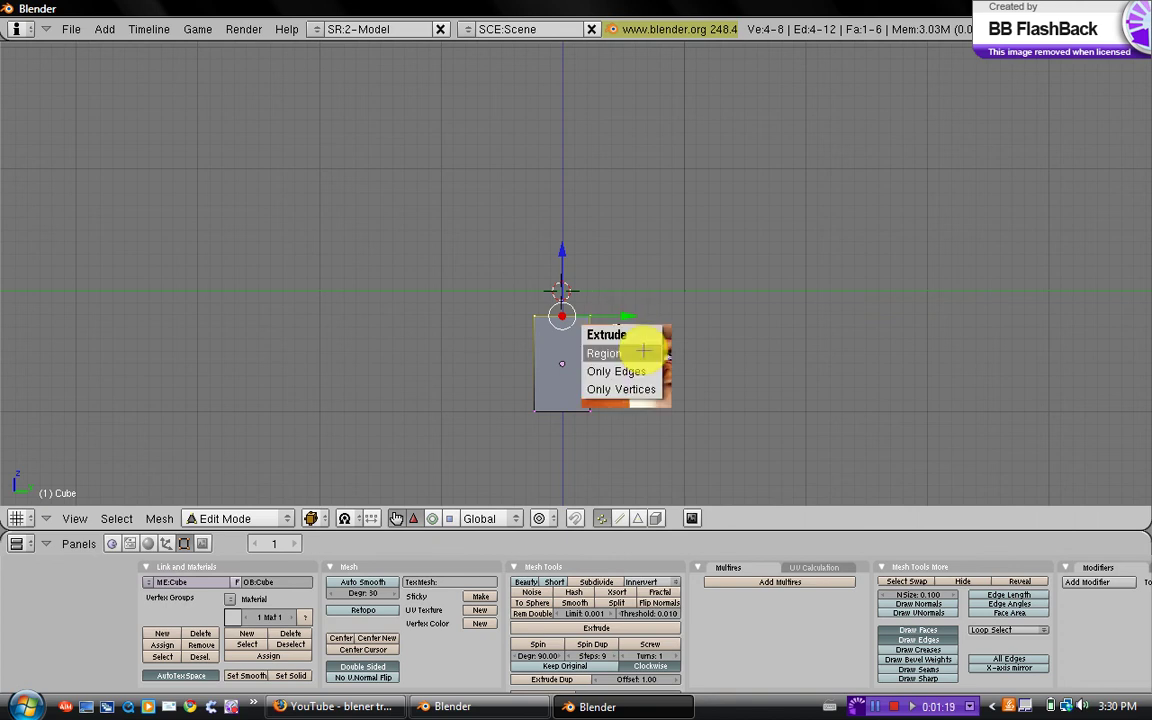
{"action": "left_click", "coordinate": [642, 354]}
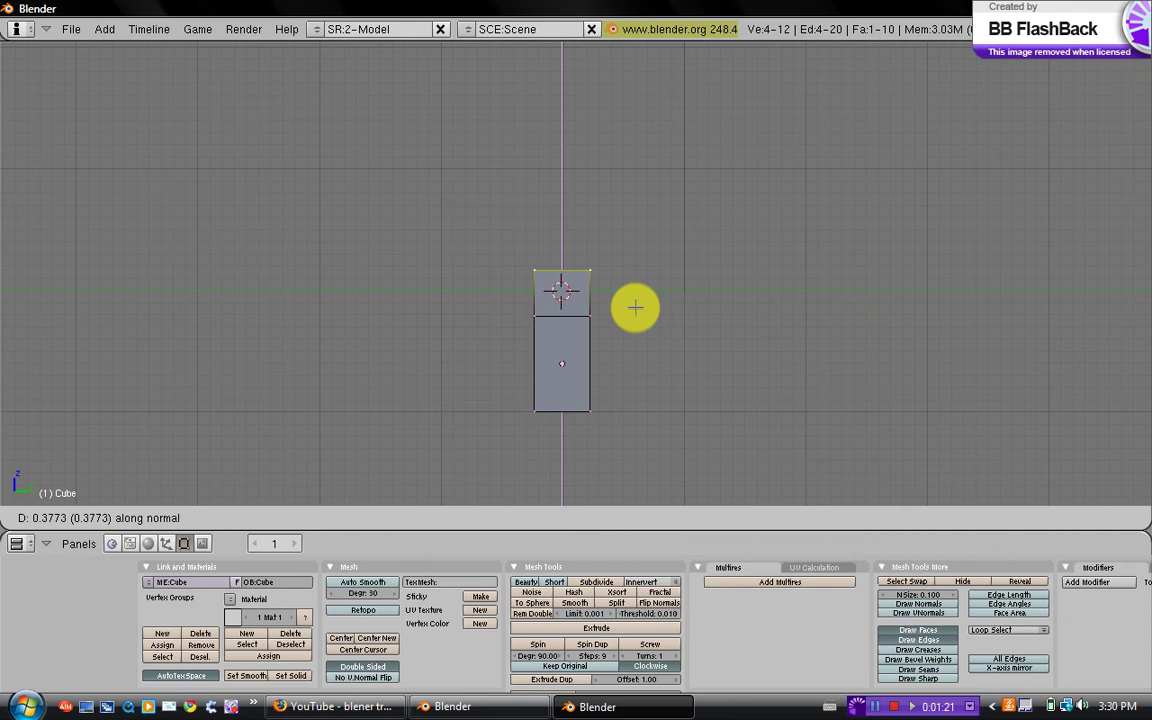
{"action": "left_click", "coordinate": [636, 302]}
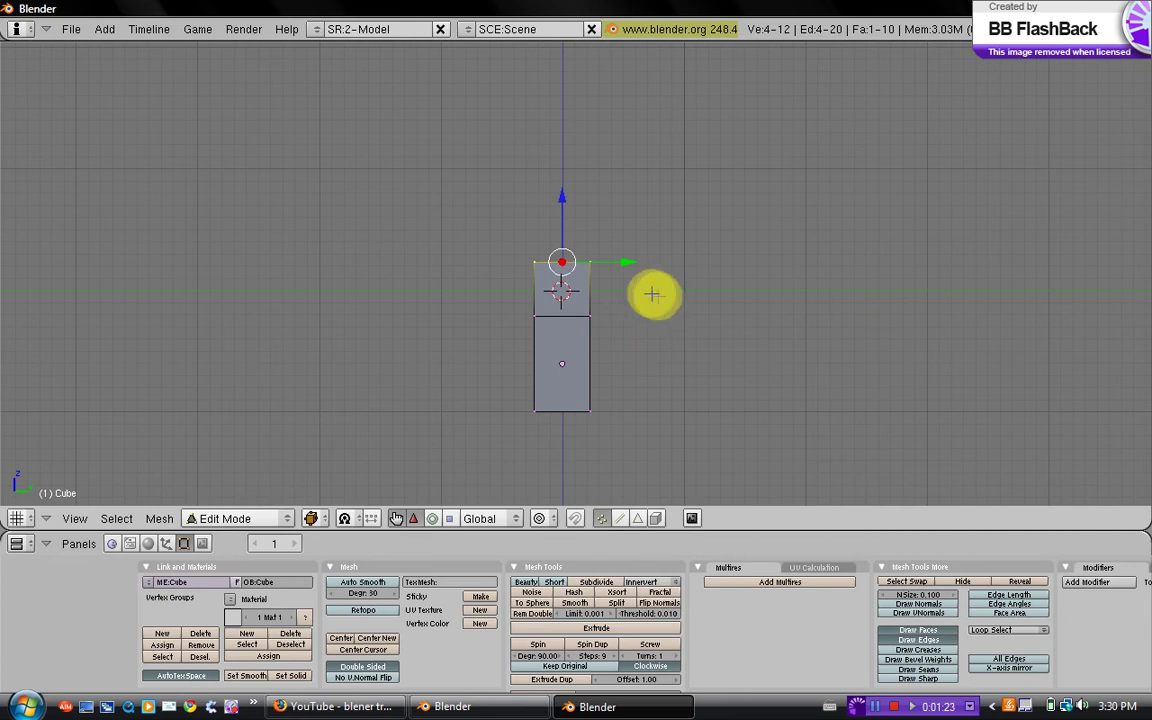
{"action": "key", "text": "s"}
{"action": "left_click", "coordinate": [632, 286]}
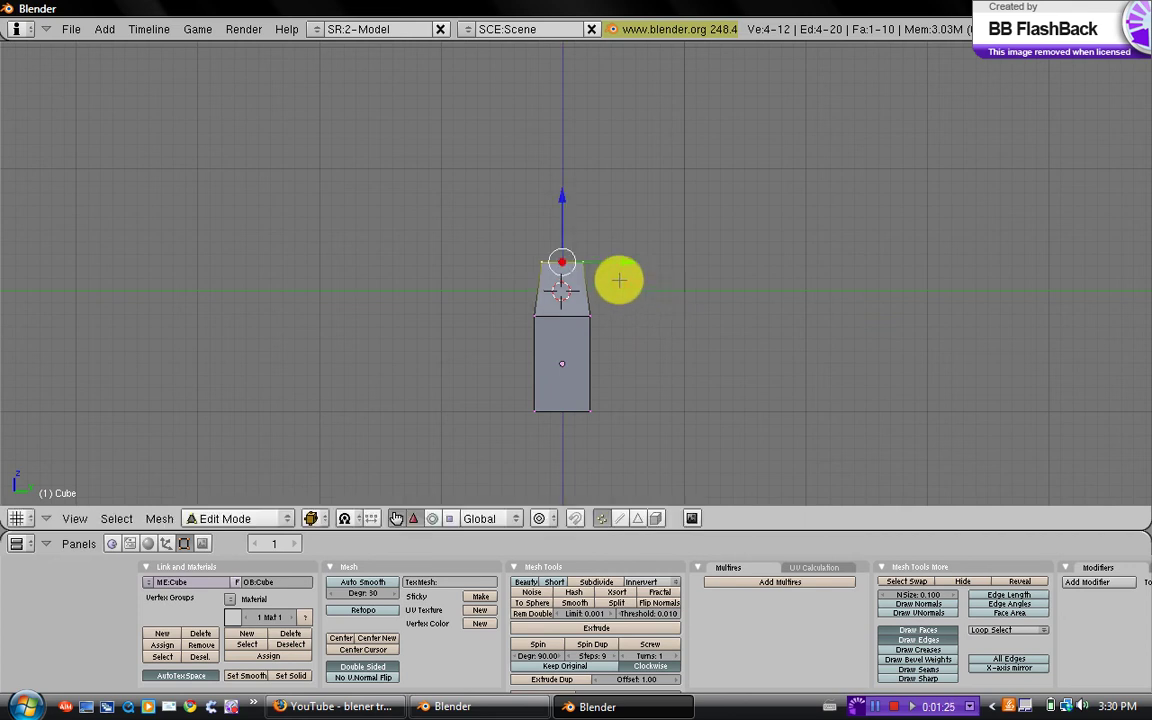
Extrude a second segment upward from the narrowed top and taper its end further inward
{"action": "key", "text": "e"}
{"action": "left_click", "coordinate": [618, 277]}
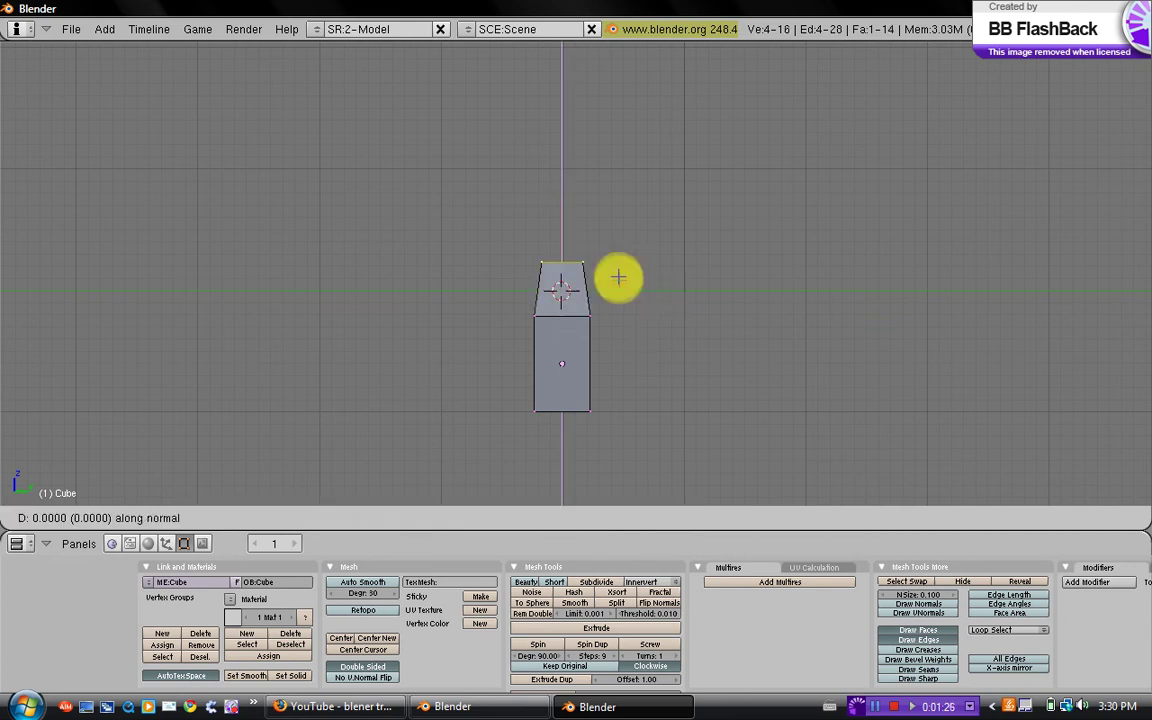
{"action": "left_click", "coordinate": [623, 220]}
{"action": "key", "text": "s"}
{"action": "left_click", "coordinate": [627, 214]}
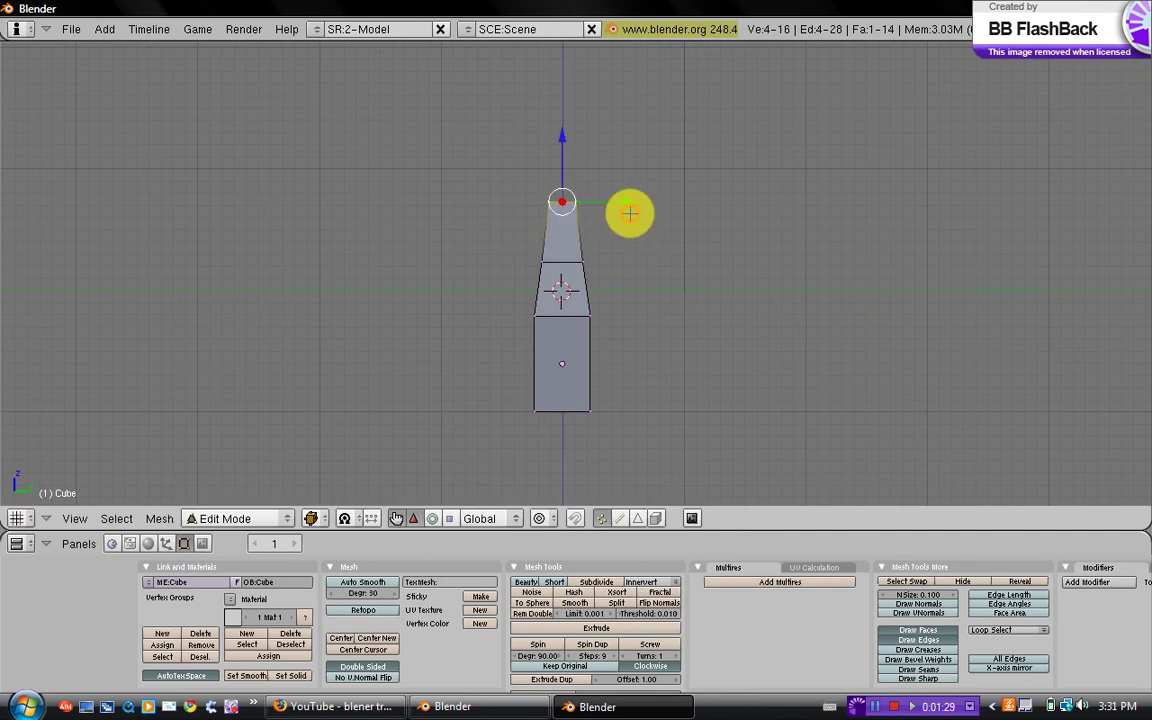
Extrude a third segment upward and shift its end slightly toward positive Y to start a bend
{"action": "scroll", "coordinate": [629, 218], "scroll_direction": "down", "scroll_amount": 1}
{"action": "key", "text": "e"}
{"action": "left_click", "coordinate": [625, 222]}
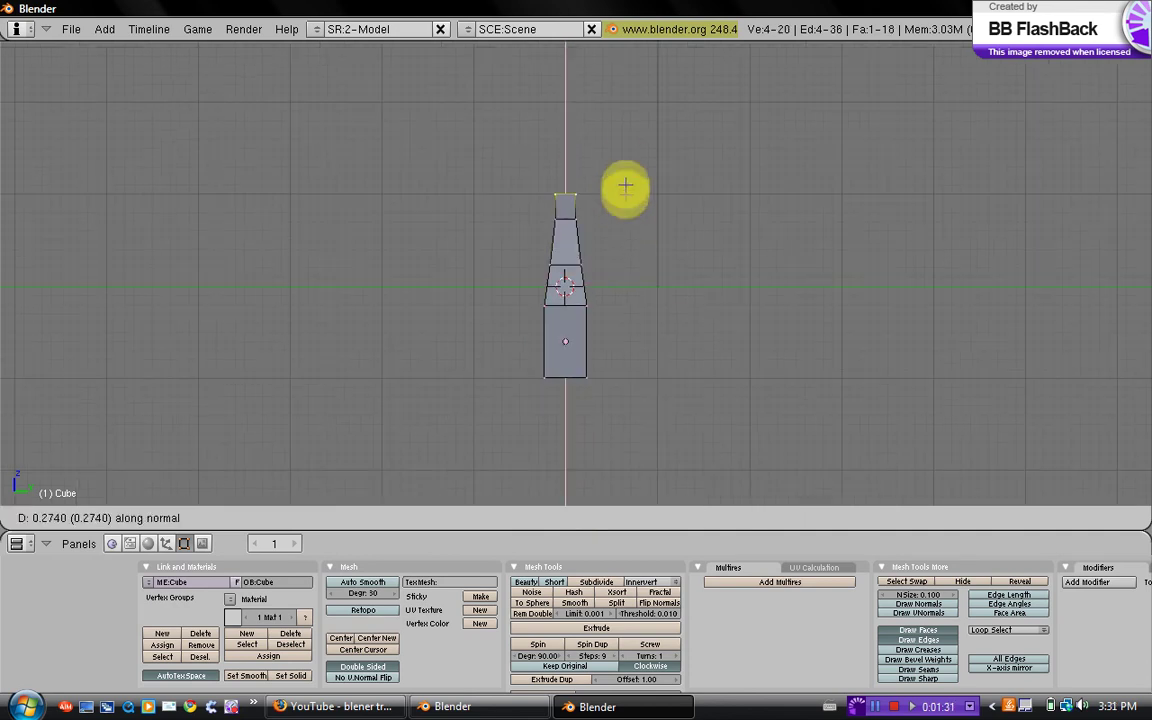
{"action": "left_click", "coordinate": [626, 159]}
{"action": "key", "text": "g"}
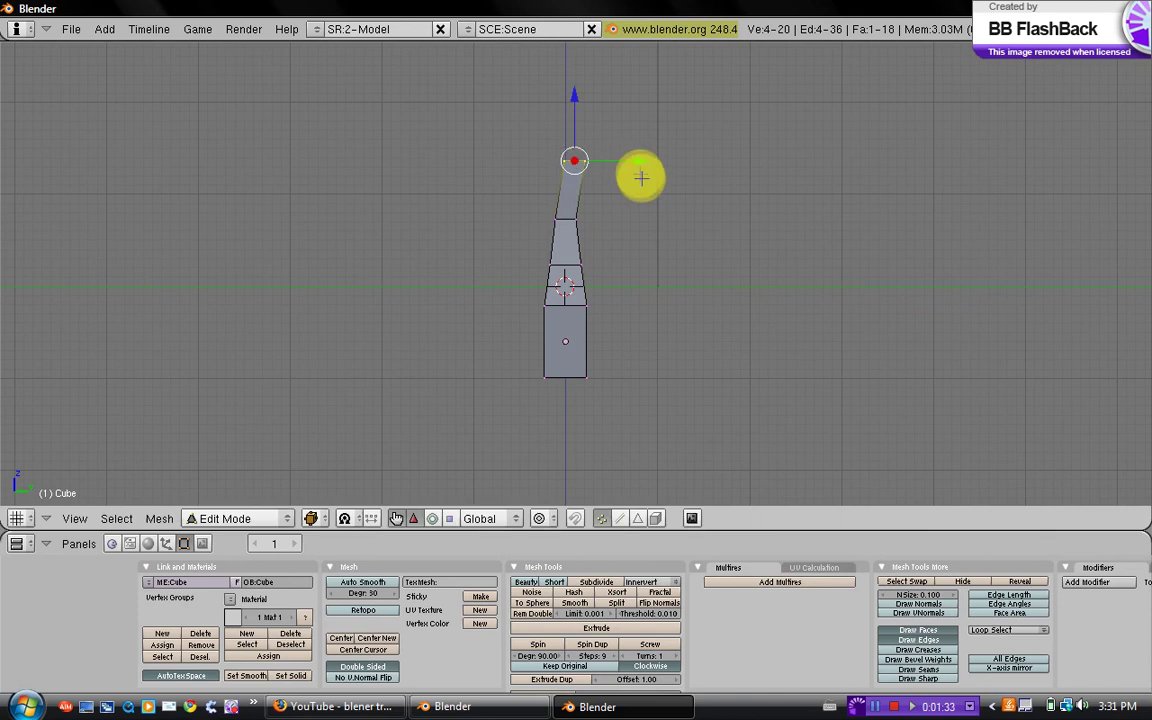
{"action": "scroll", "coordinate": [632, 172], "scroll_direction": "up", "scroll_amount": 4}
{"action": "middle_click_drag", "start_coordinate": [630, 170], "coordinate": [604, 290], "text": "shift"}
{"action": "left_click_drag", "start_coordinate": [599, 127], "coordinate": [589, 123]}
{"action": "left_click_drag", "start_coordinate": [539, 70], "coordinate": [537, 93]}
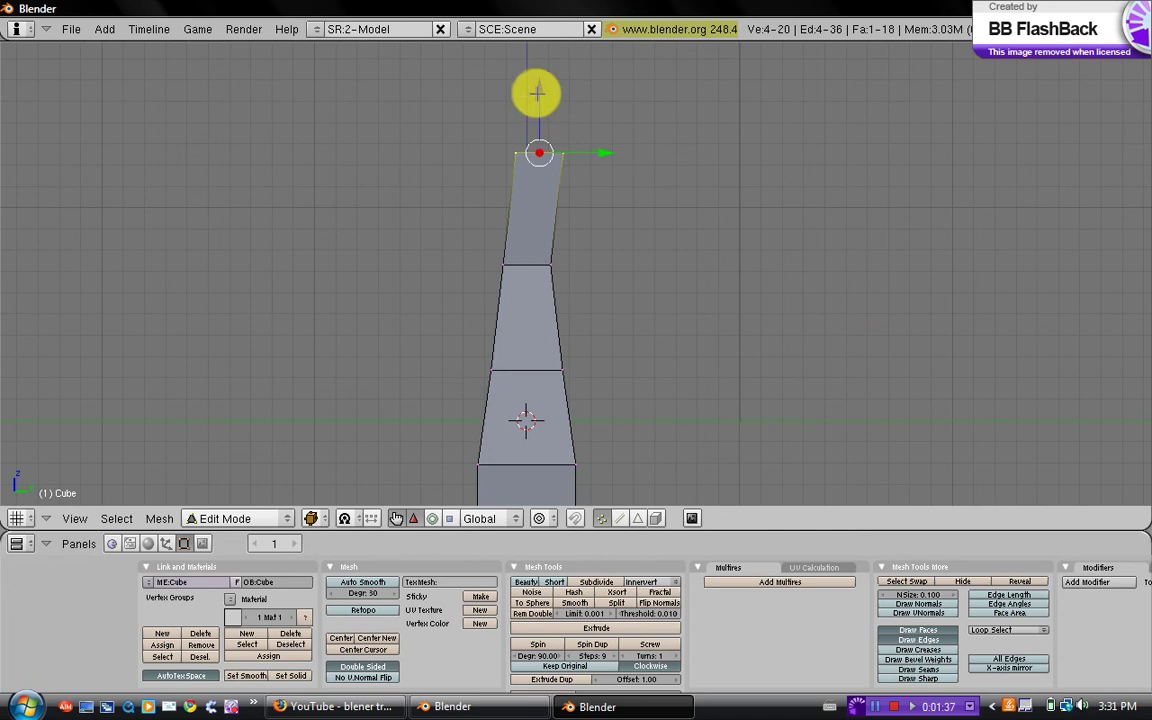
Extrude a fourth segment upward, then shift its end toward negative Y and scale it narrower
{"action": "key", "text": "e"}
{"action": "left_click", "coordinate": [596, 211]}
{"action": "left_click", "coordinate": [596, 136]}
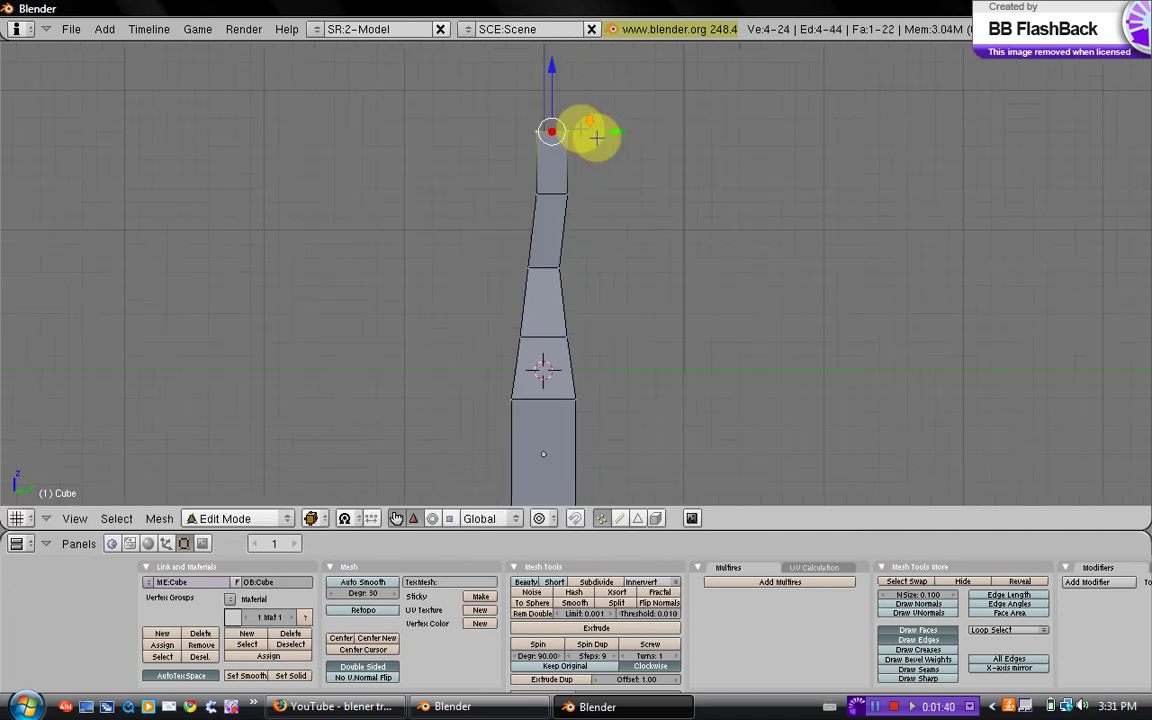
{"action": "scroll", "coordinate": [596, 136], "scroll_direction": "down", "scroll_amount": 2}
{"action": "key", "text": "s"}
{"action": "left_click", "coordinate": [590, 99]}
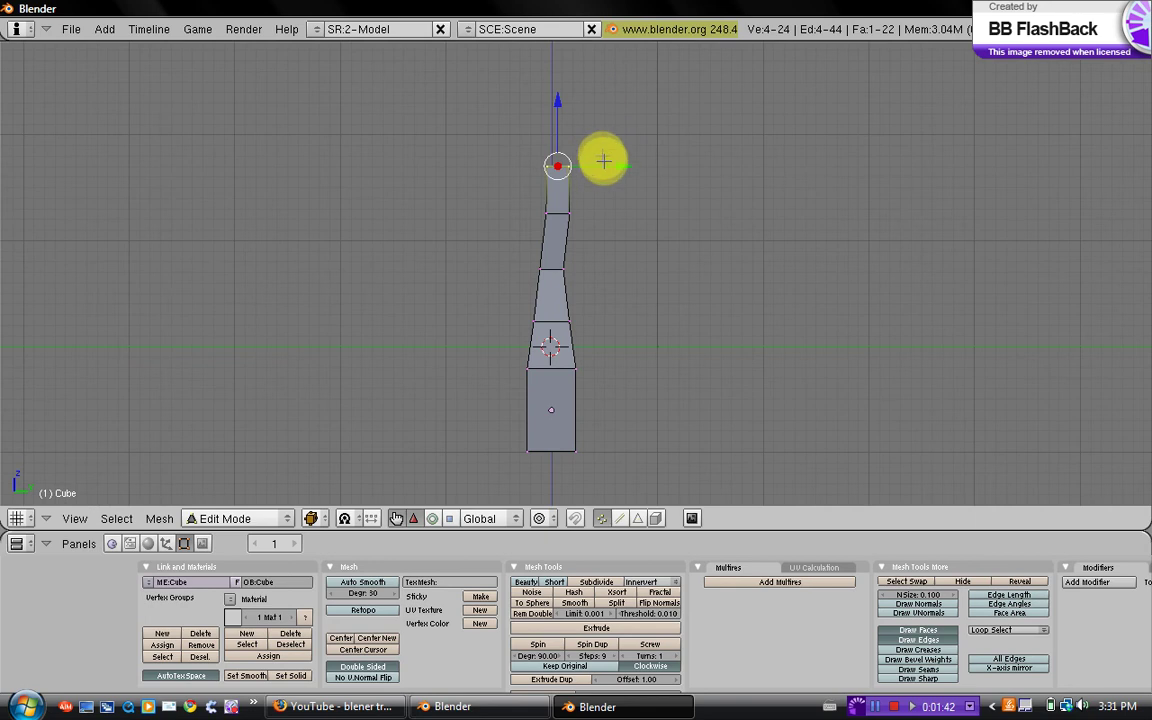
{"action": "left_click_drag", "start_coordinate": [604, 161], "coordinate": [592, 163]}
{"action": "key", "text": "s"}
{"action": "left_click", "coordinate": [586, 171]}
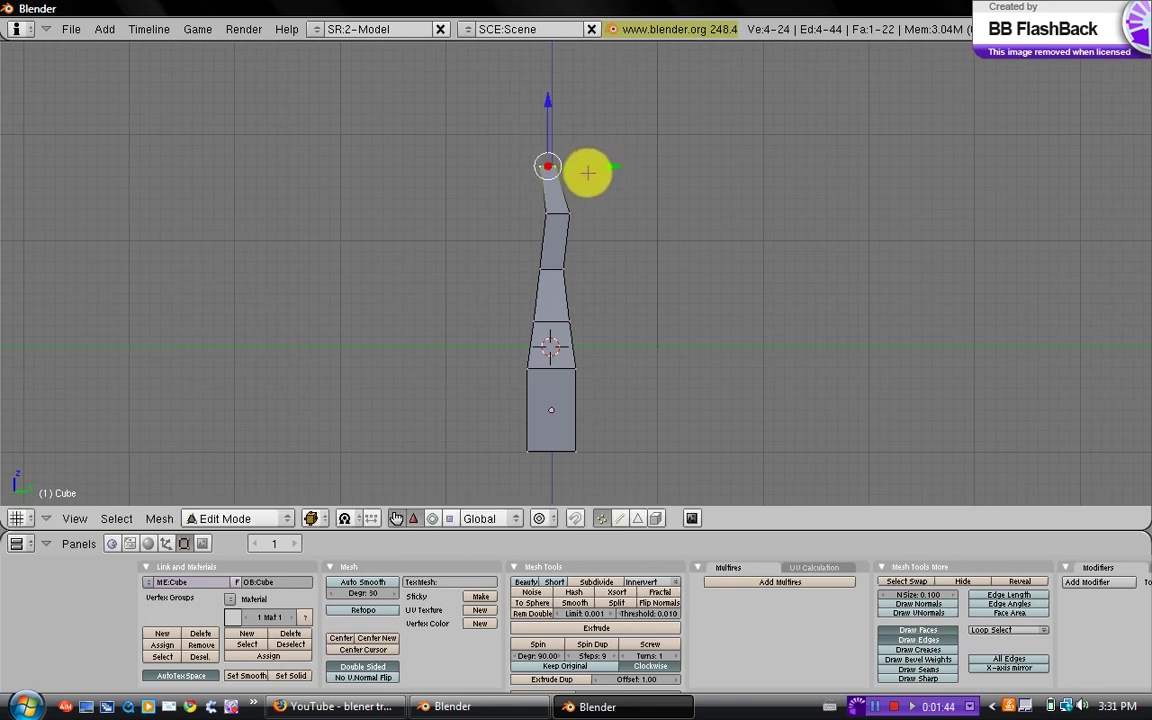
Extrude a fifth segment from the narrow end, shrink its tip to about 0.7 or less and move it down toward negative Y
{"action": "key", "text": "e"}
{"action": "left_click", "coordinate": [589, 172]}
{"action": "left_click", "coordinate": [560, 113]}
{"action": "key", "text": "s"}
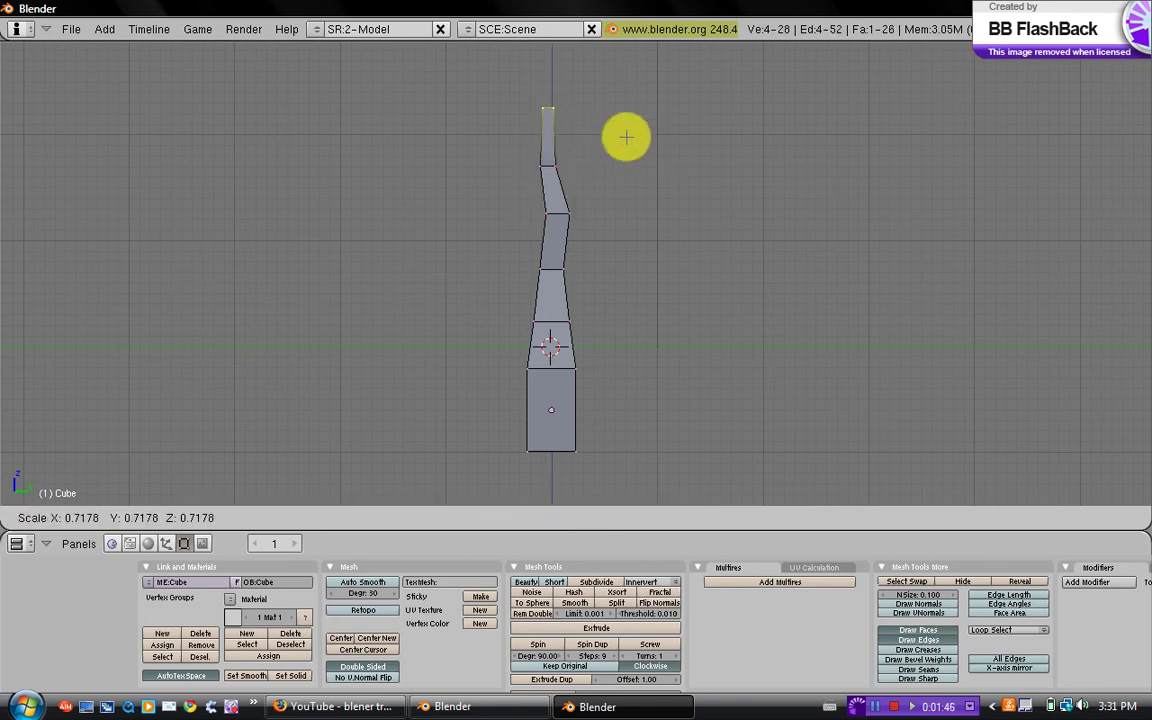
{"action": "left_click", "coordinate": [566, 85]}
{"action": "key", "text": "g"}
{"action": "left_click", "coordinate": [586, 134]}
{"action": "left_click_drag", "start_coordinate": [586, 134], "coordinate": [537, 103]}
{"action": "scroll", "coordinate": [582, 170], "scroll_direction": "down", "scroll_amount": 2}
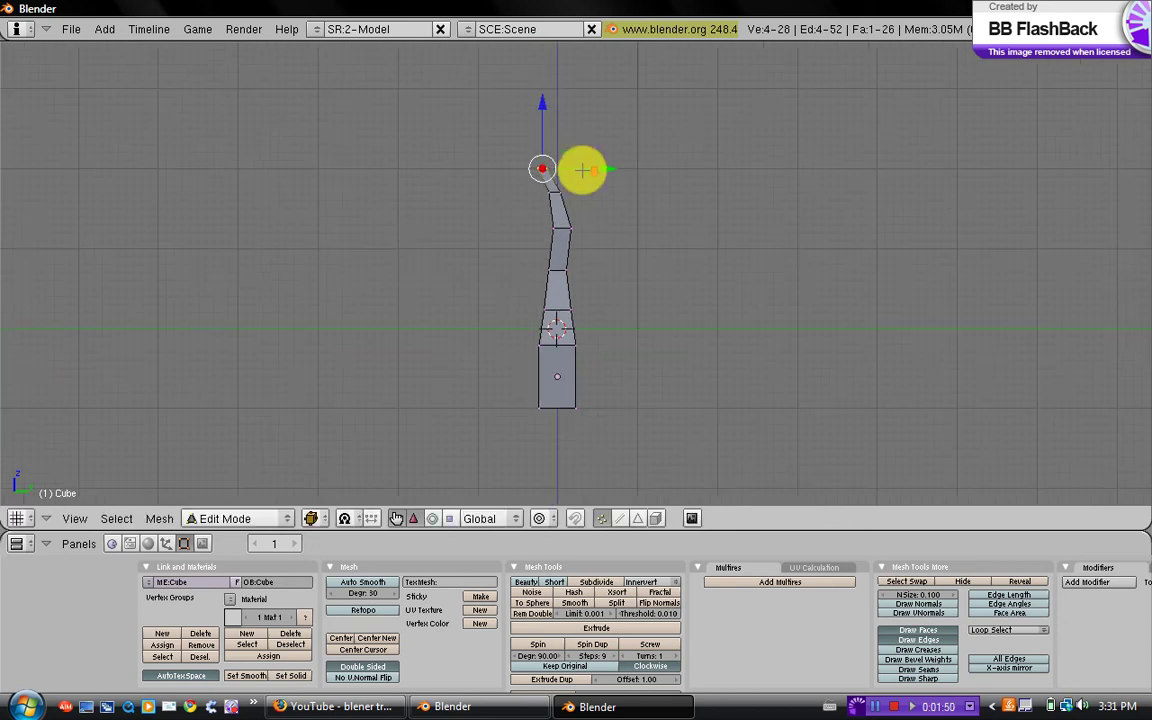
Leave mesh editing and return the bent, tapered shape to Object Mode
{"action": "key", "text": "Tab"}
{"action": "scroll", "coordinate": [527, 283], "scroll_direction": "down", "scroll_amount": 3}
{"action": "scroll", "coordinate": [527, 283], "scroll_direction": "up", "scroll_amount": 7}
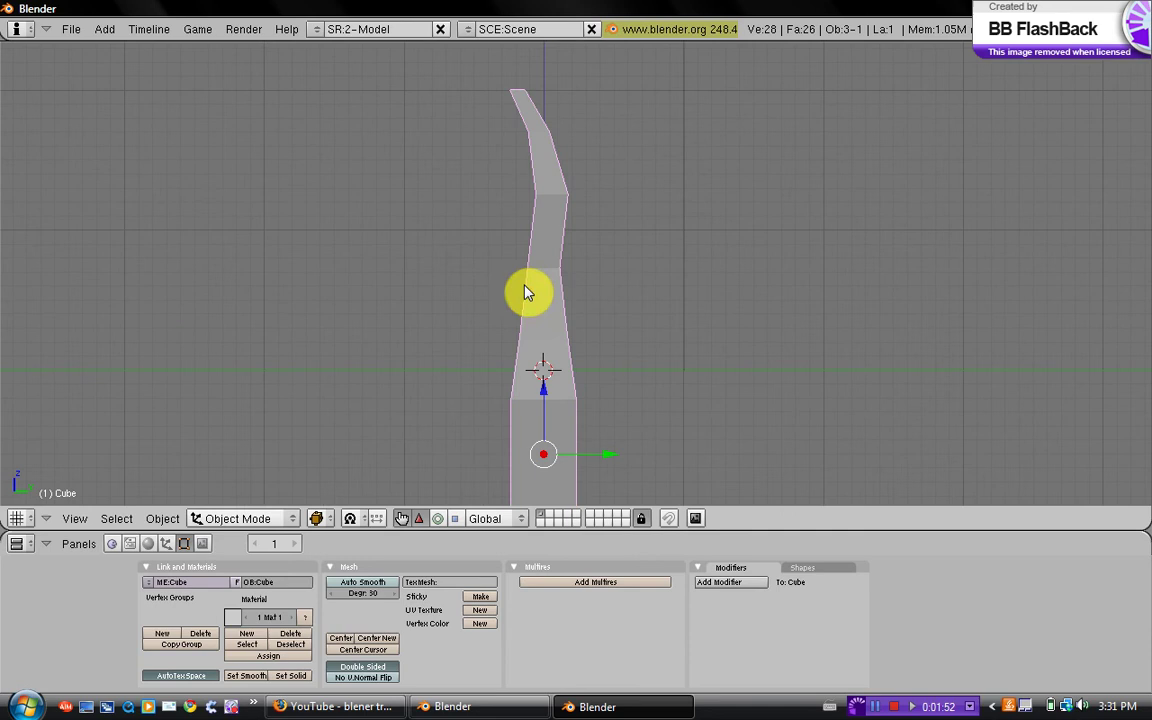
Place the 3D cursor in empty space beside the trunk on the positive Y side and add a plane mesh there
{"action": "middle_click_drag", "start_coordinate": [498, 286], "coordinate": [285, 159], "text": "shift"}
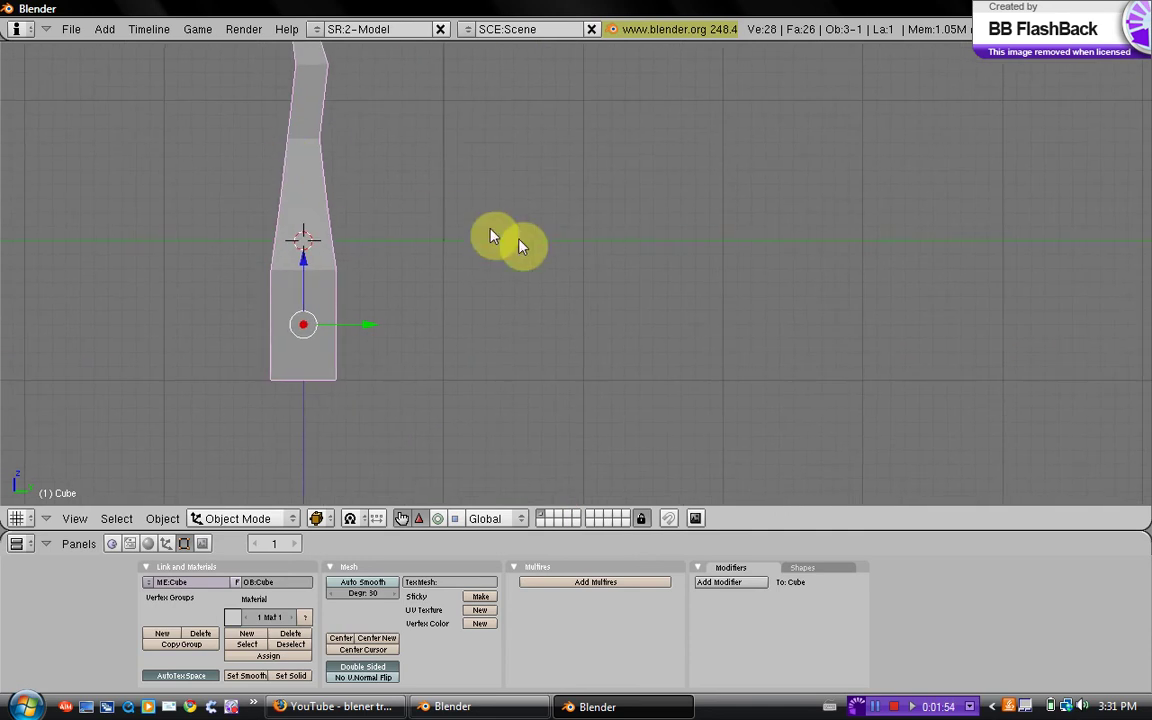
{"action": "scroll", "coordinate": [473, 232], "scroll_direction": "down", "scroll_amount": 1}
{"action": "middle_click_drag", "start_coordinate": [532, 252], "coordinate": [504, 272], "text": "shift"}
{"action": "left_click", "coordinate": [566, 291]}
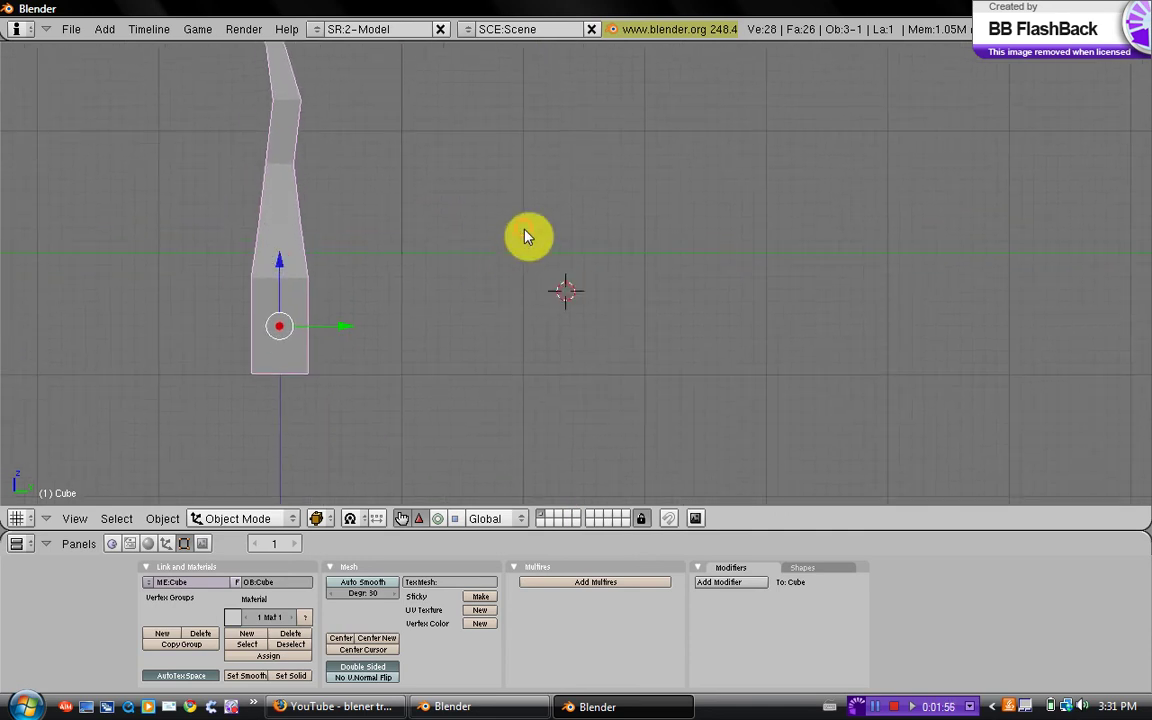
{"action": "left_click", "coordinate": [524, 230]}
{"action": "key", "text": "space"}
{"action": "mouse_move", "coordinate": [630, 250]}
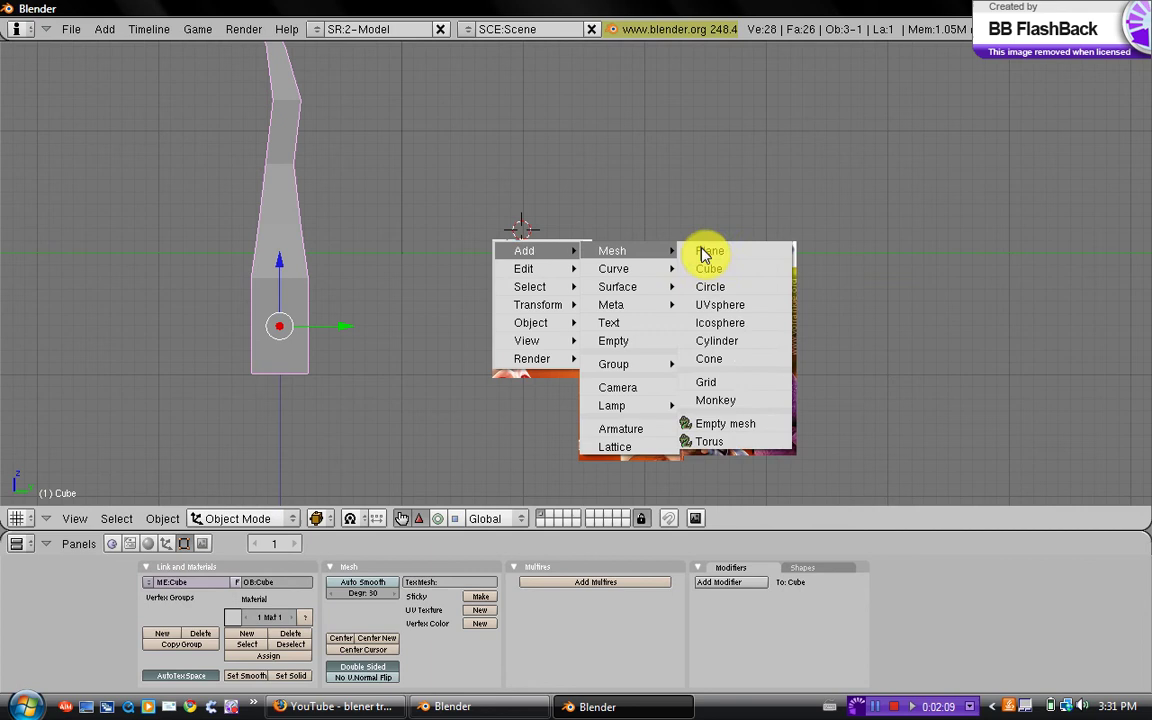
{"action": "left_click", "coordinate": [700, 251]}
{"action": "scroll", "coordinate": [507, 342], "scroll_direction": "up", "scroll_amount": 1}
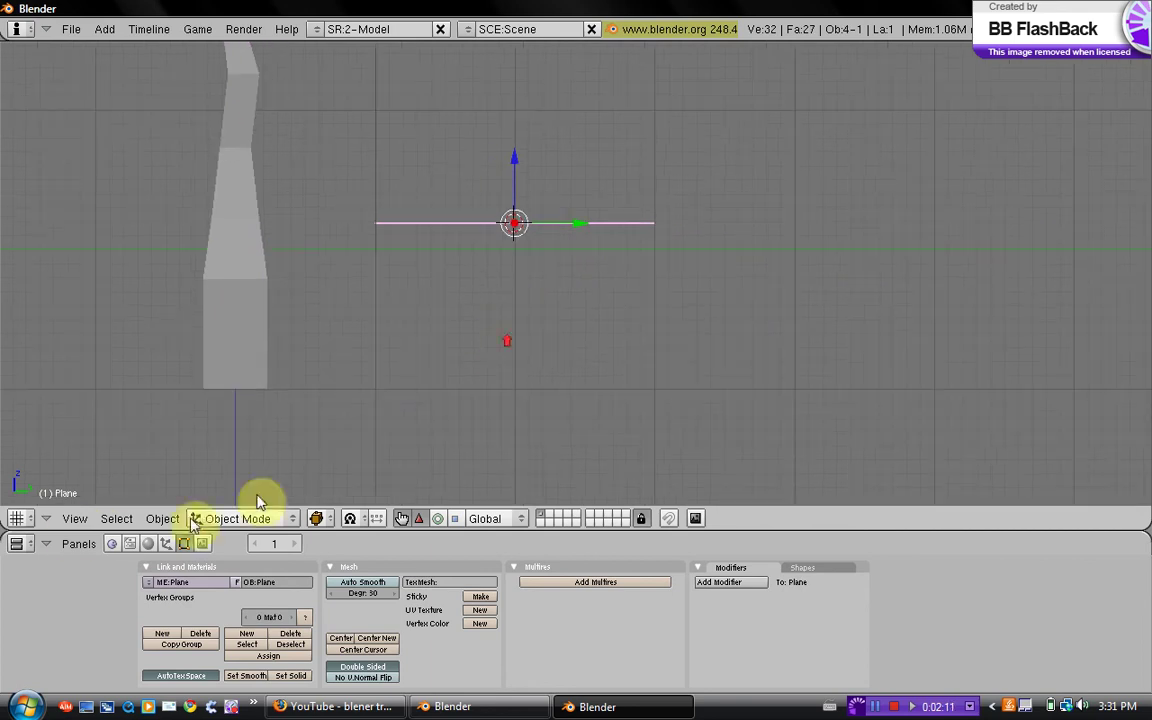
In top view, edit the plane's mesh and stretch its two far corners toward positive Y, shifting the negative-X corner slightly inward
{"action": "left_click", "coordinate": [68, 524]}
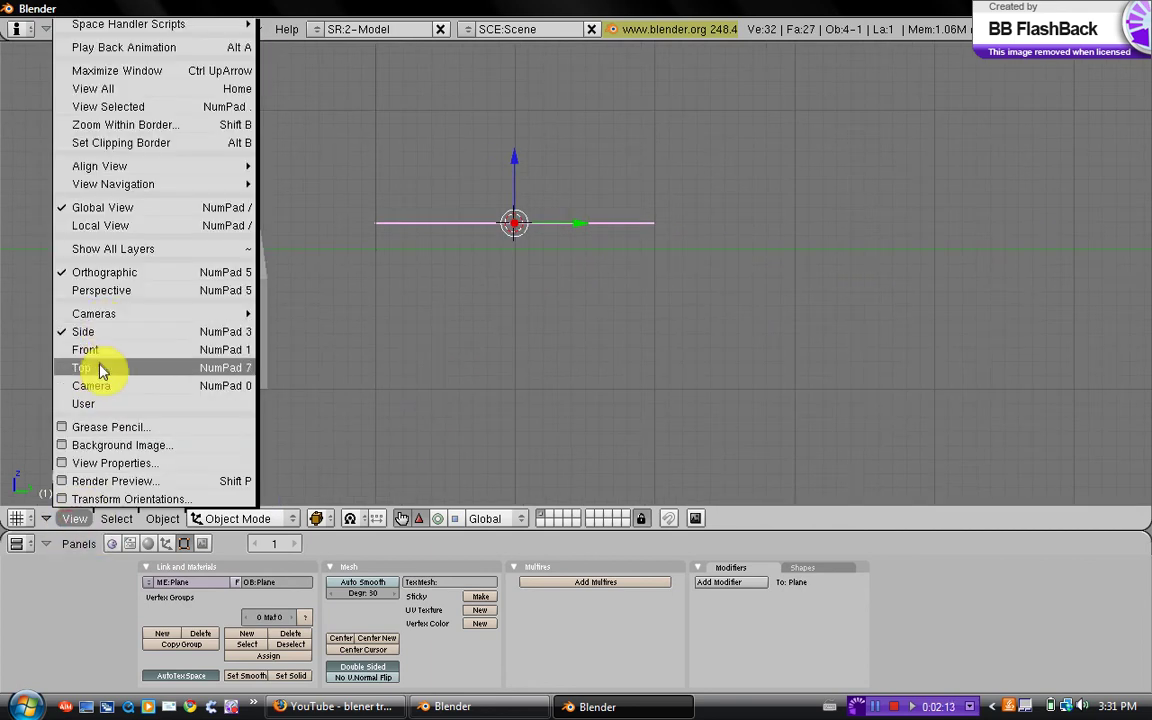
{"action": "left_click", "coordinate": [147, 367]}
{"action": "scroll", "coordinate": [528, 305], "scroll_direction": "down", "scroll_amount": 3}
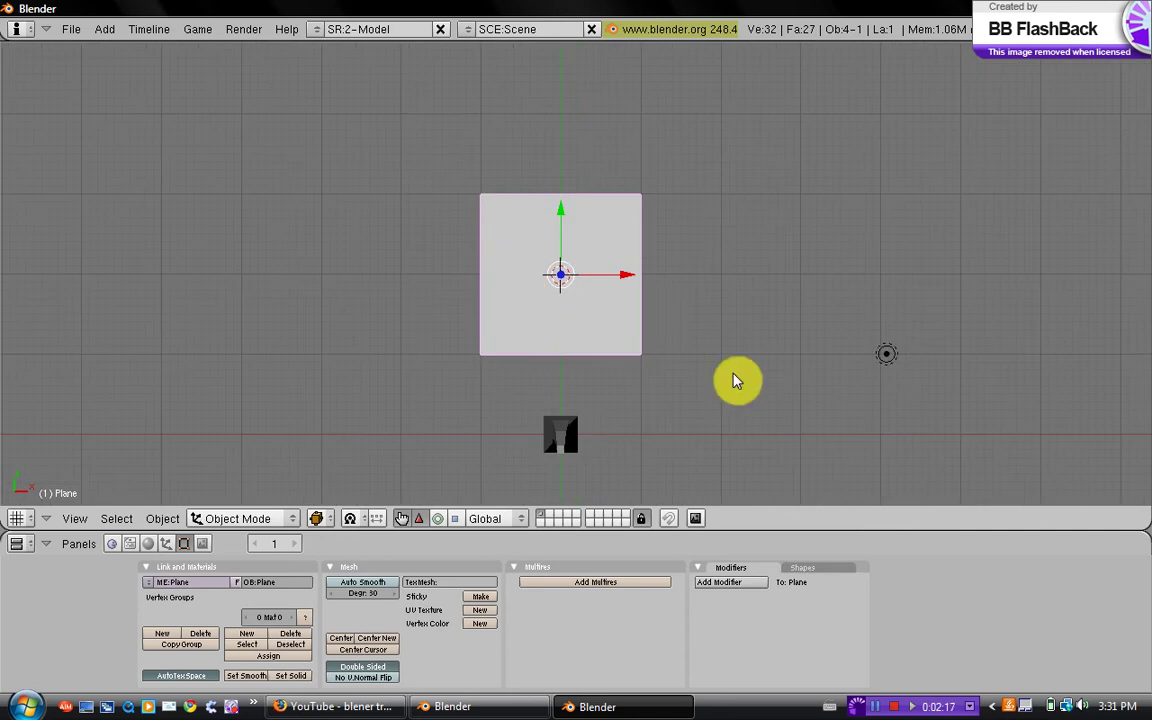
{"action": "key", "text": "Tab"}
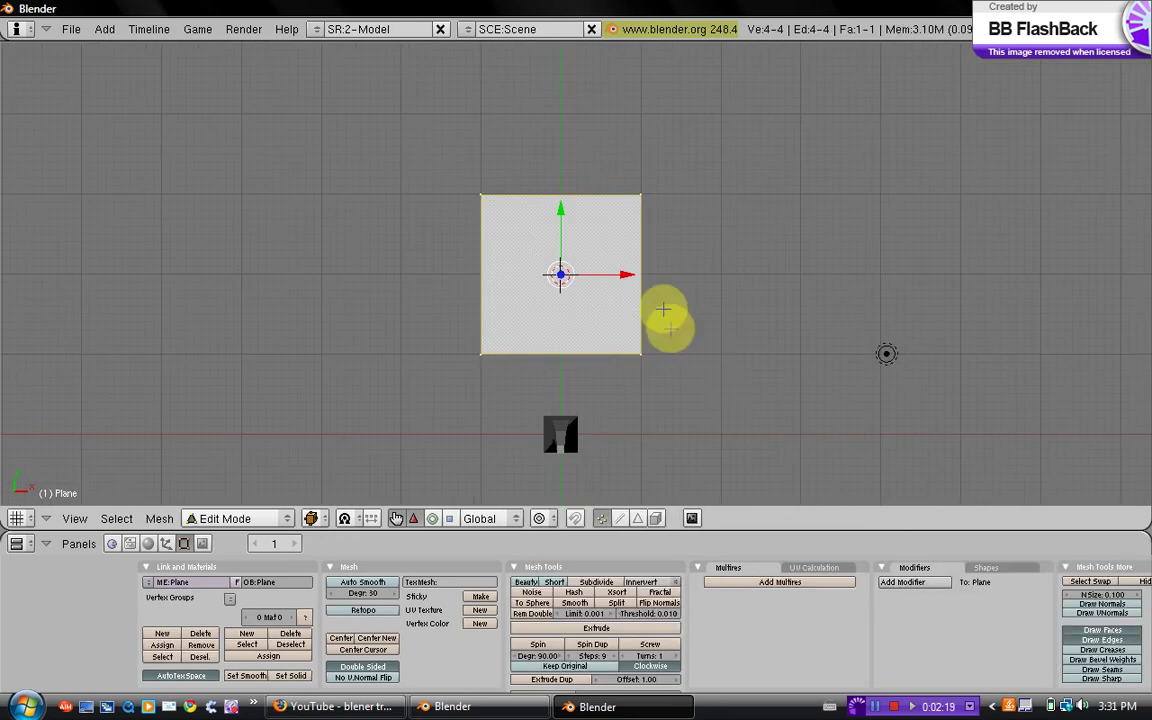
{"action": "key", "text": "a"}
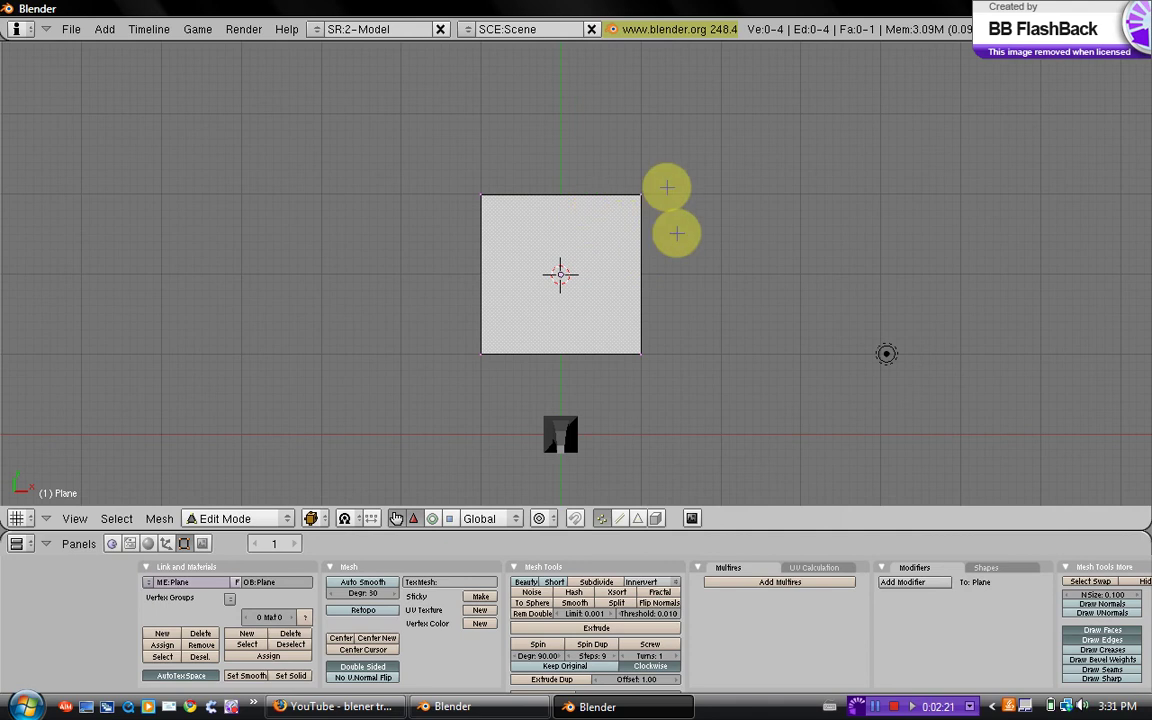
{"action": "right_click", "coordinate": [638, 191]}
{"action": "left_click_drag", "start_coordinate": [641, 136], "coordinate": [624, 74]}
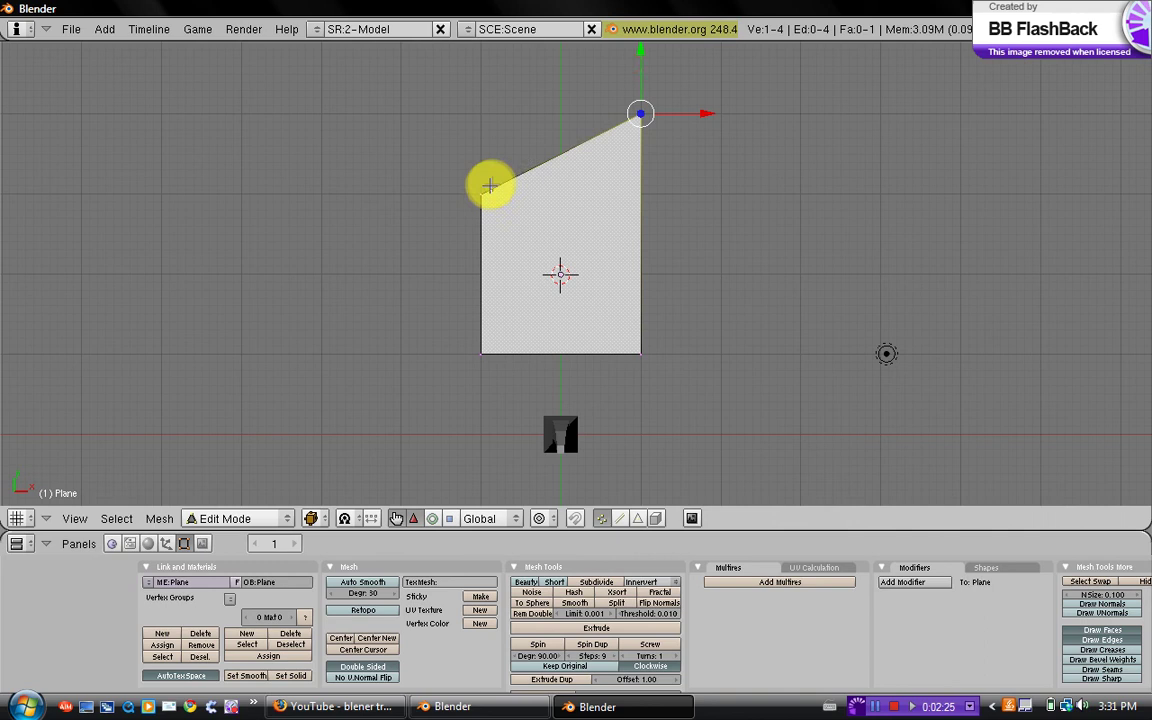
{"action": "right_click", "coordinate": [479, 192]}
{"action": "left_click_drag", "start_coordinate": [484, 151], "coordinate": [559, 114]}
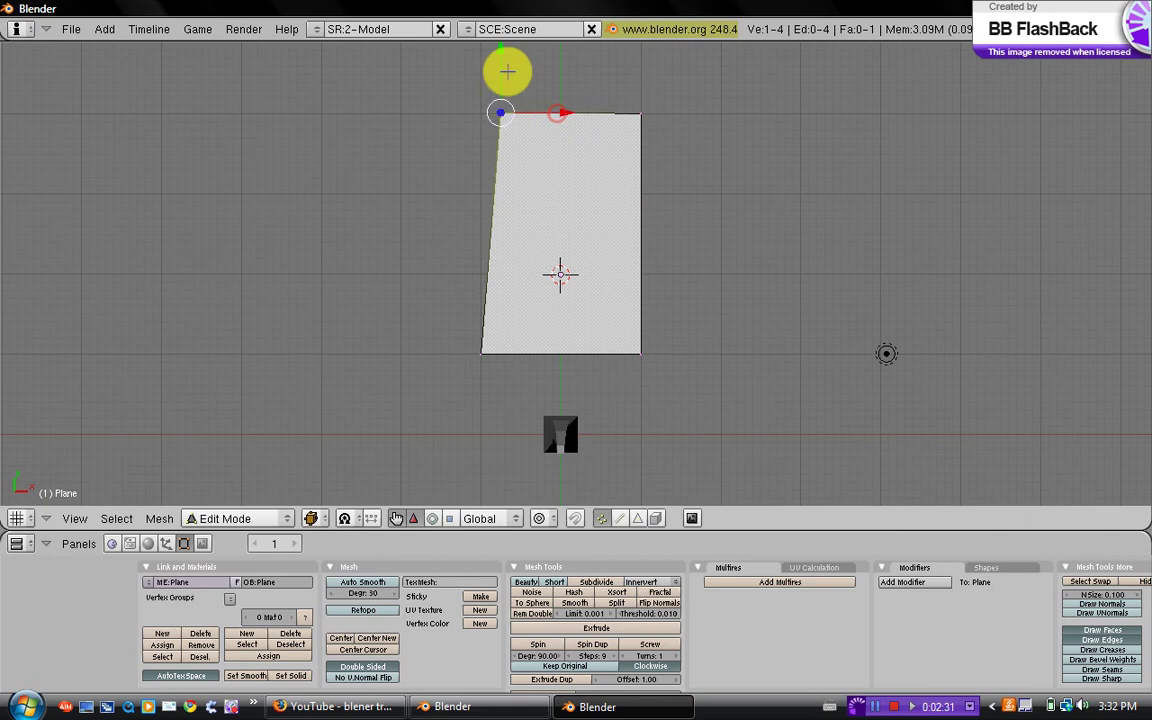
Bring both far corners back toward negative Y to the same level and pull the positive-X corner inward, tapering the plane
{"action": "left_click_drag", "start_coordinate": [499, 72], "coordinate": [639, 138]}
{"action": "right_click", "coordinate": [639, 112]}
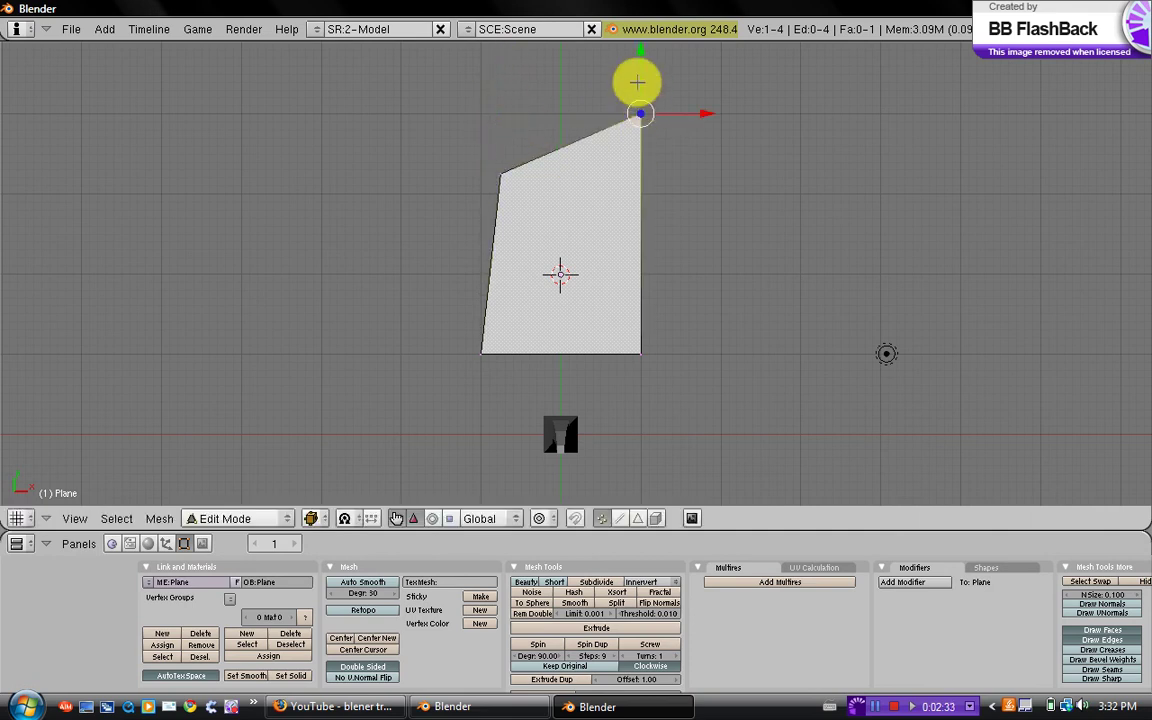
{"action": "left_click_drag", "start_coordinate": [634, 86], "coordinate": [600, 160]}
{"action": "left_click_drag", "start_coordinate": [571, 121], "coordinate": [662, 178]}
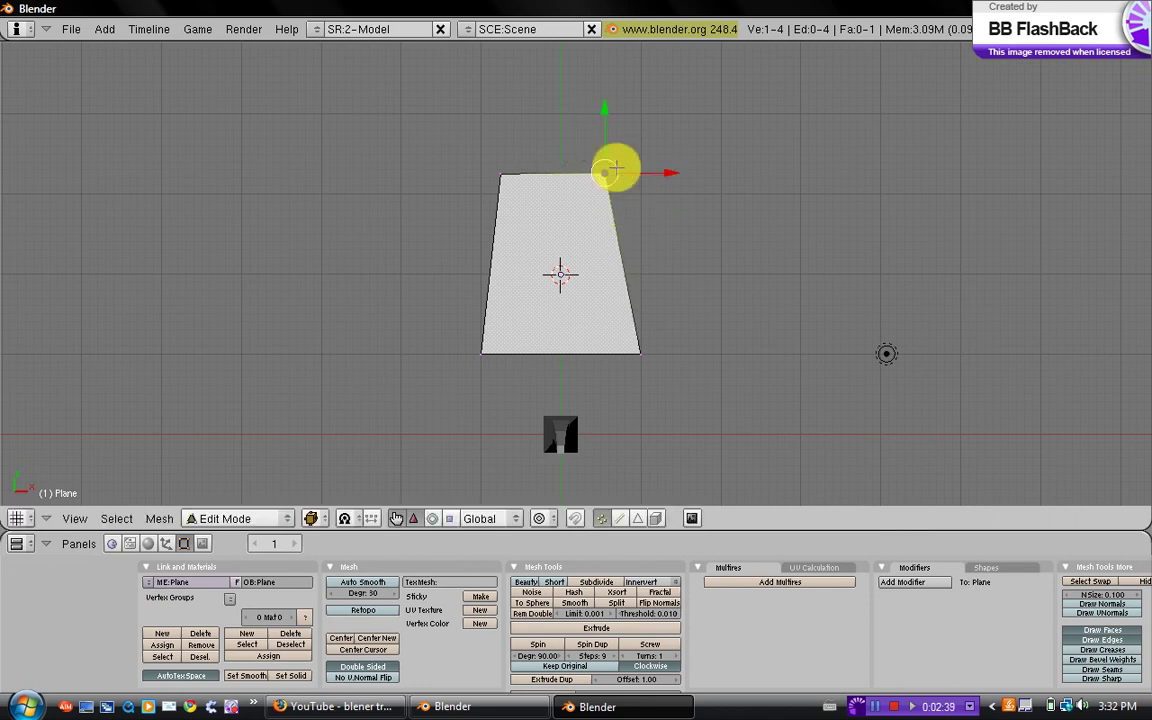
Add a single loop cut lengthwise down the middle of the tapered plane
{"action": "key", "text": "k"}
{"action": "left_click", "coordinate": [614, 167]}
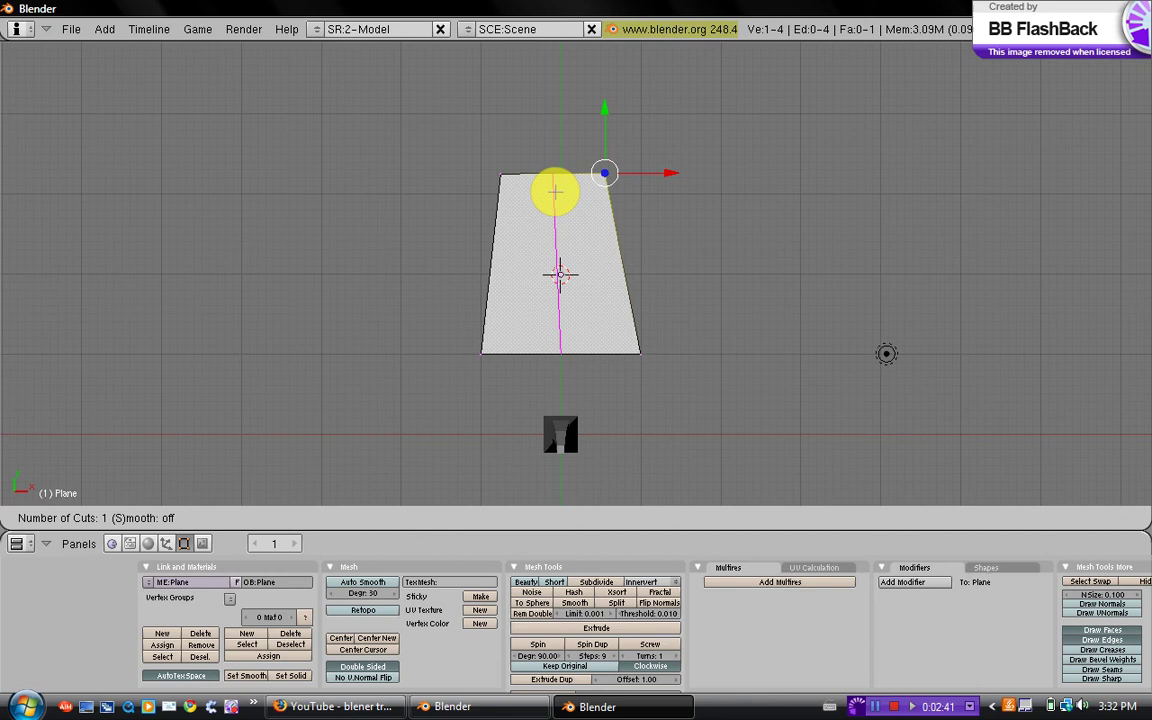
{"action": "left_click", "coordinate": [555, 190]}
{"action": "left_click", "coordinate": [552, 193]}
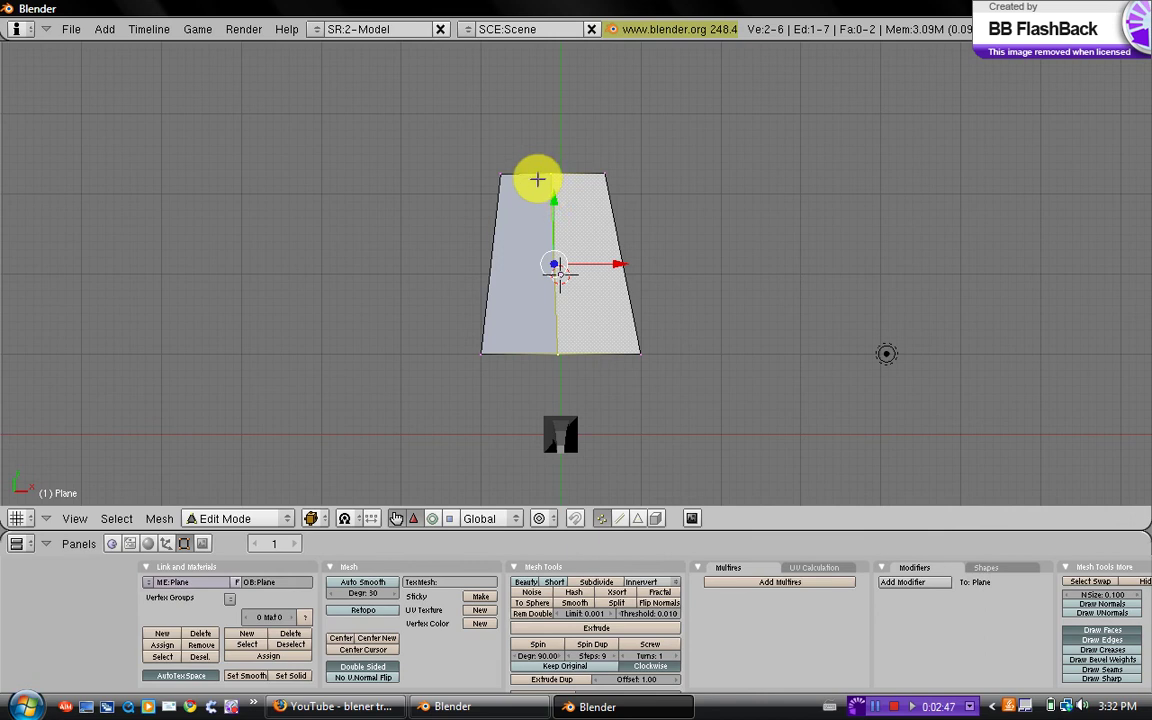
Move the middle vertex of the far edge about 0.8 along Y to form a pointed leaf tip
{"action": "key", "text": "a"}
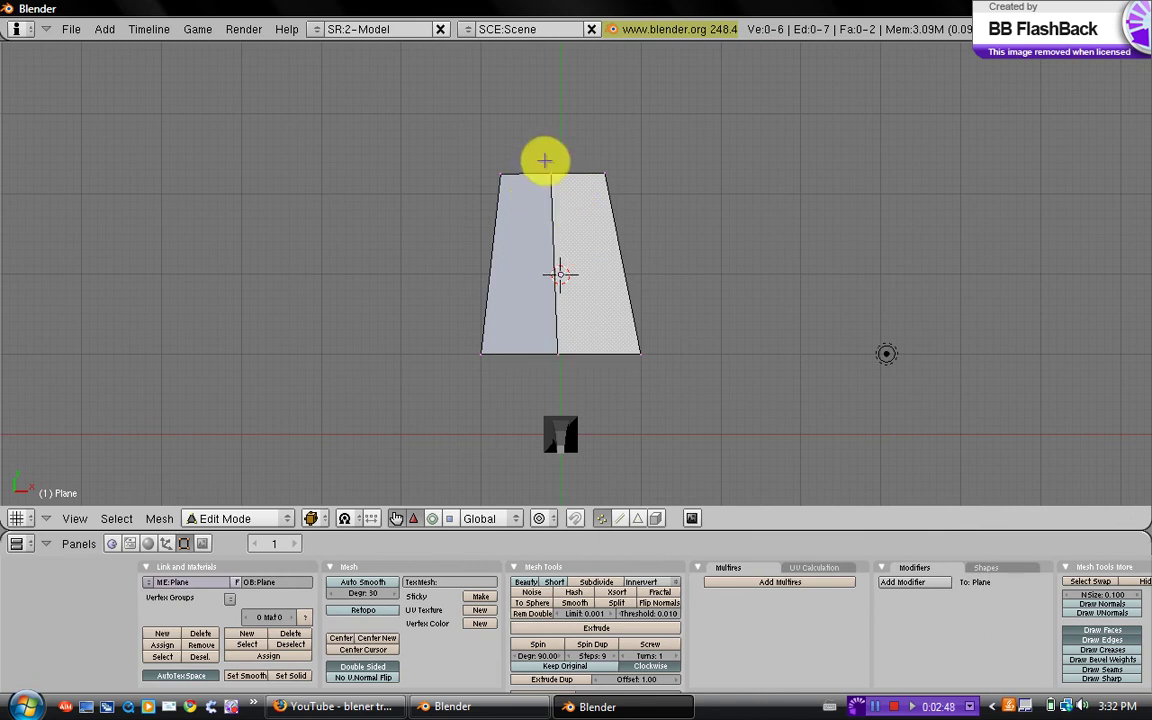
{"action": "right_click", "coordinate": [549, 160]}
{"action": "key", "text": "g"}
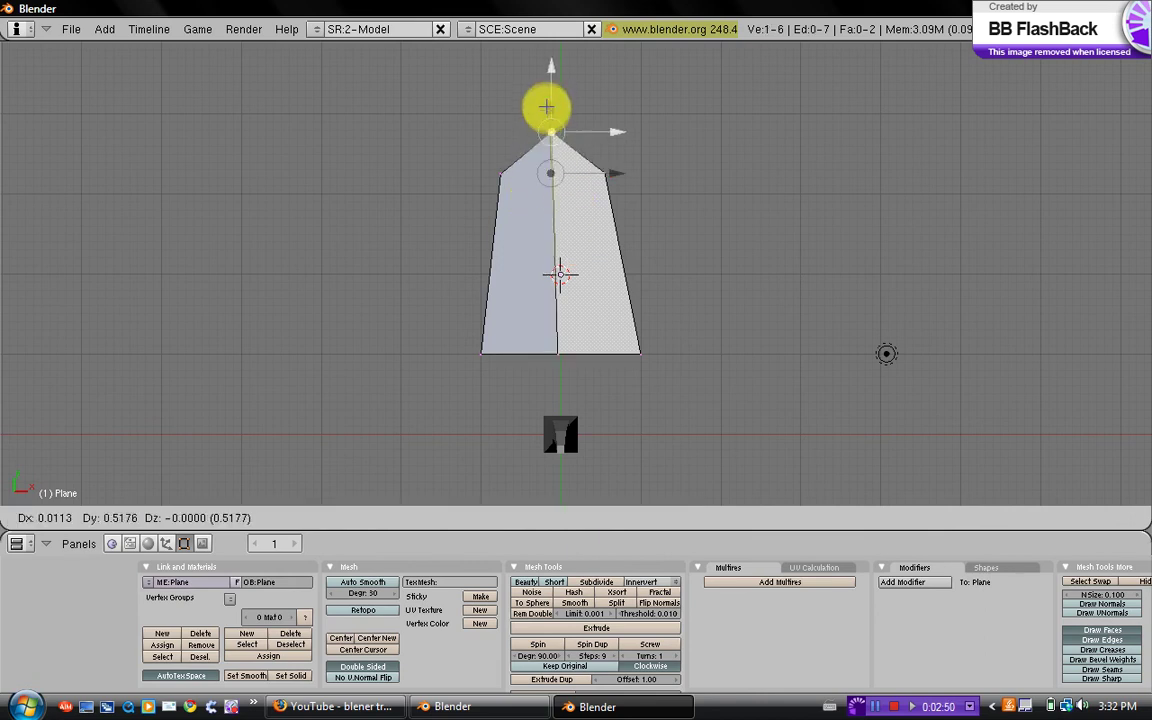
{"action": "key", "text": "y"}
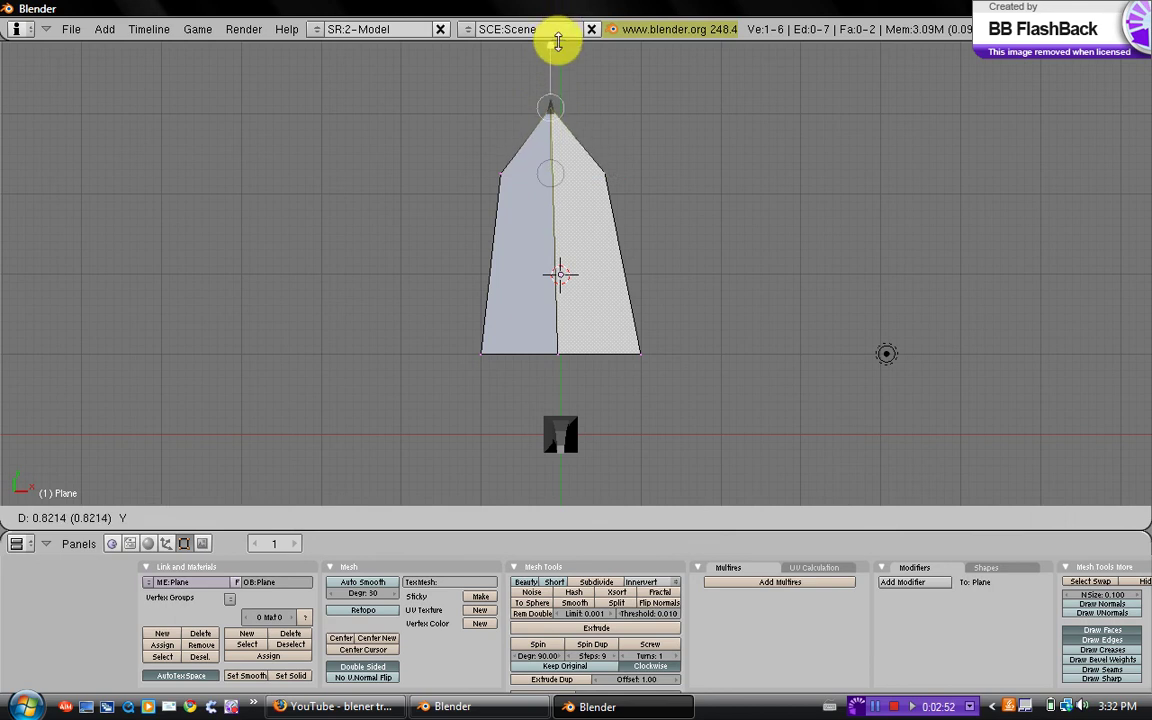
{"action": "left_click", "coordinate": [555, 31]}
Move the two near corners inward along X so the leaf's base becomes narrow
{"action": "right_click", "coordinate": [486, 352]}
{"action": "key", "text": "g"}
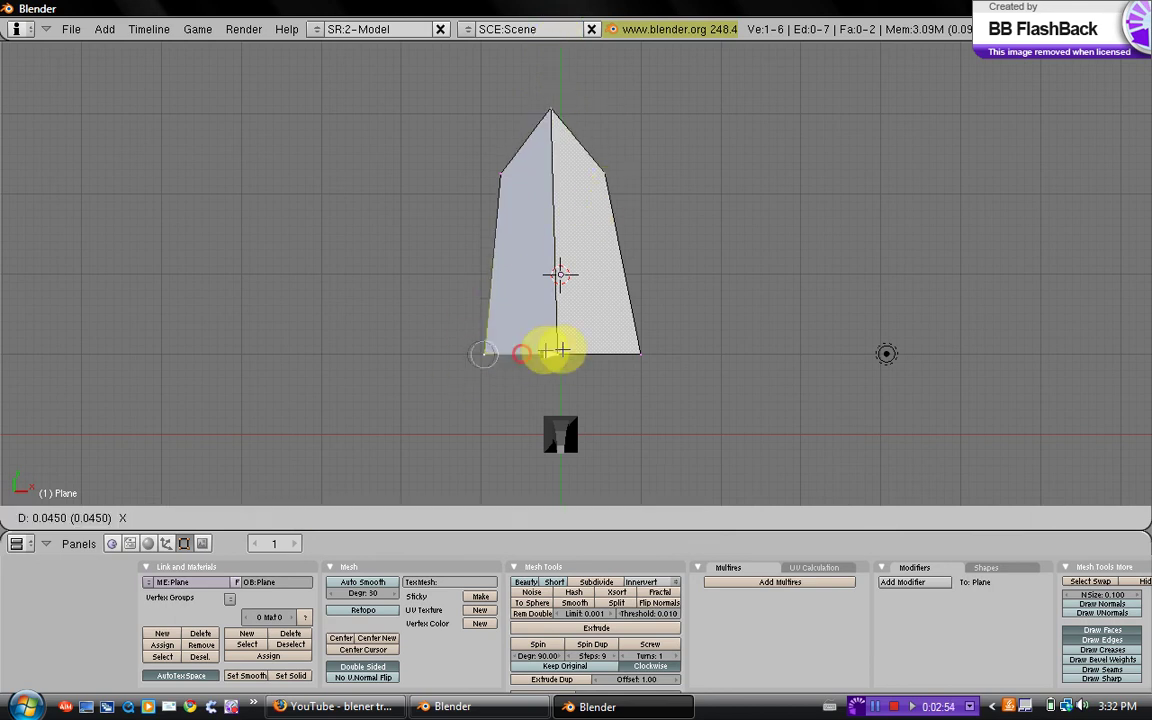
{"action": "left_click", "coordinate": [597, 345]}
{"action": "right_click", "coordinate": [640, 352]}
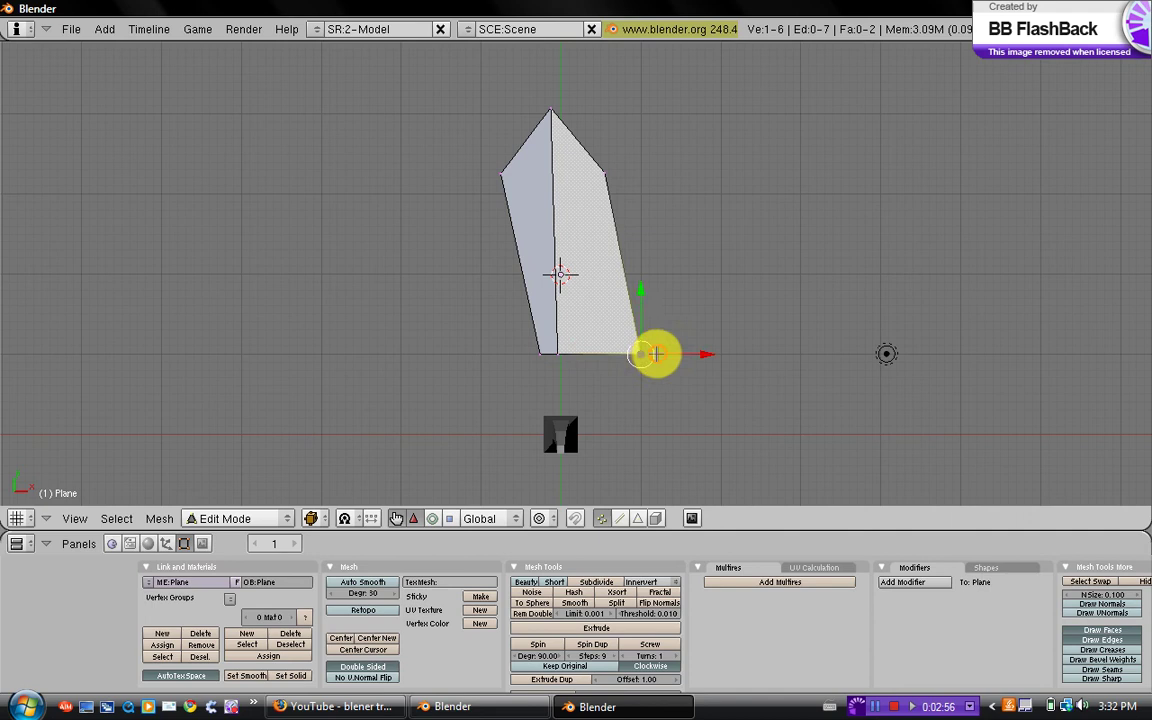
{"action": "key", "text": "g"}
{"action": "key", "text": "x"}
{"action": "left_click", "coordinate": [589, 363]}
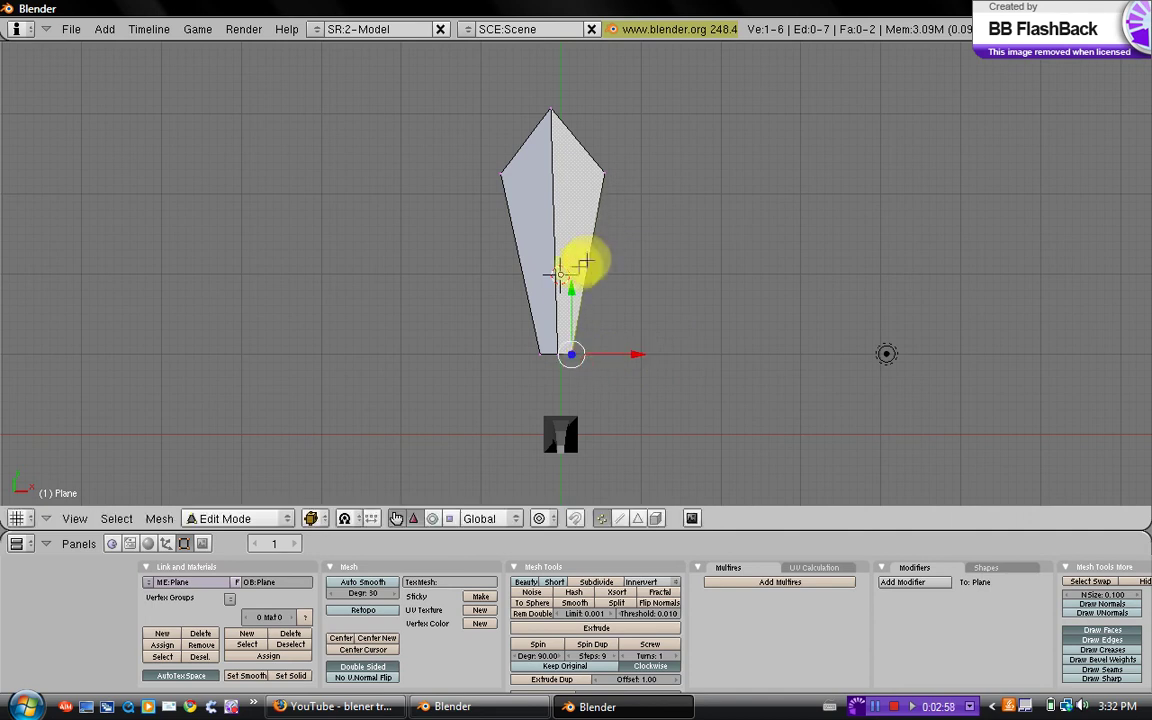
Add a single loop cut across the width of the leaf, roughly halfway along its long sides
{"action": "key", "text": "k"}
{"action": "left_click", "coordinate": [588, 257]}
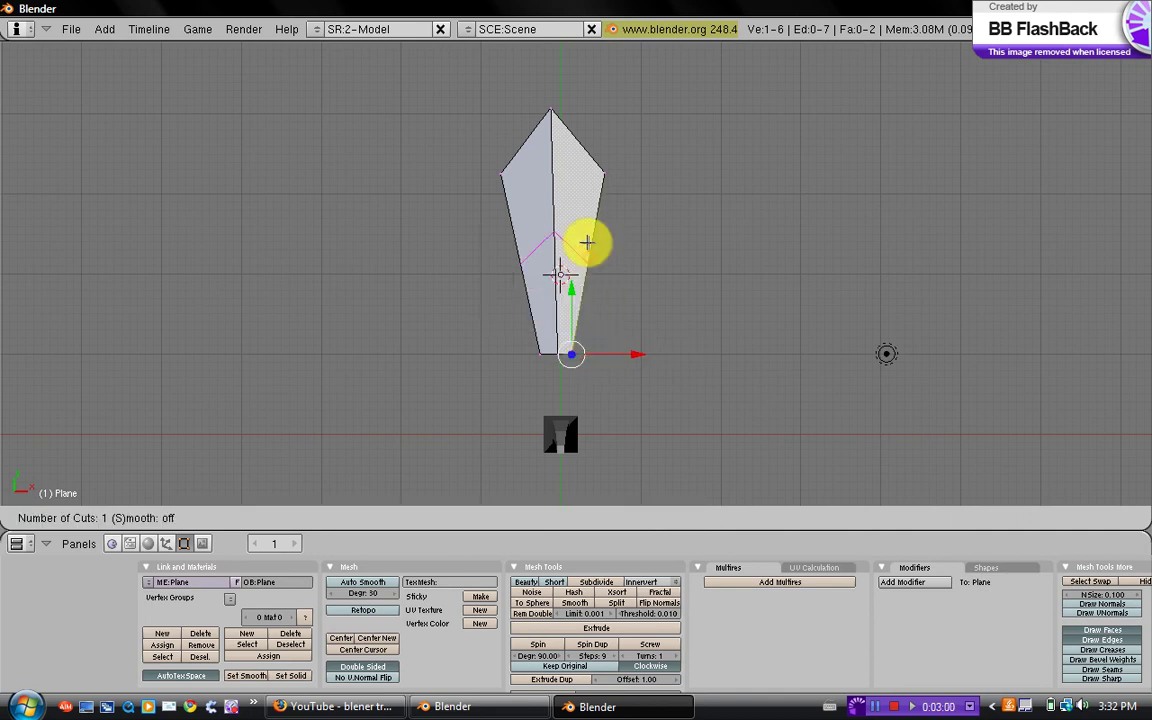
{"action": "left_click", "coordinate": [568, 243]}
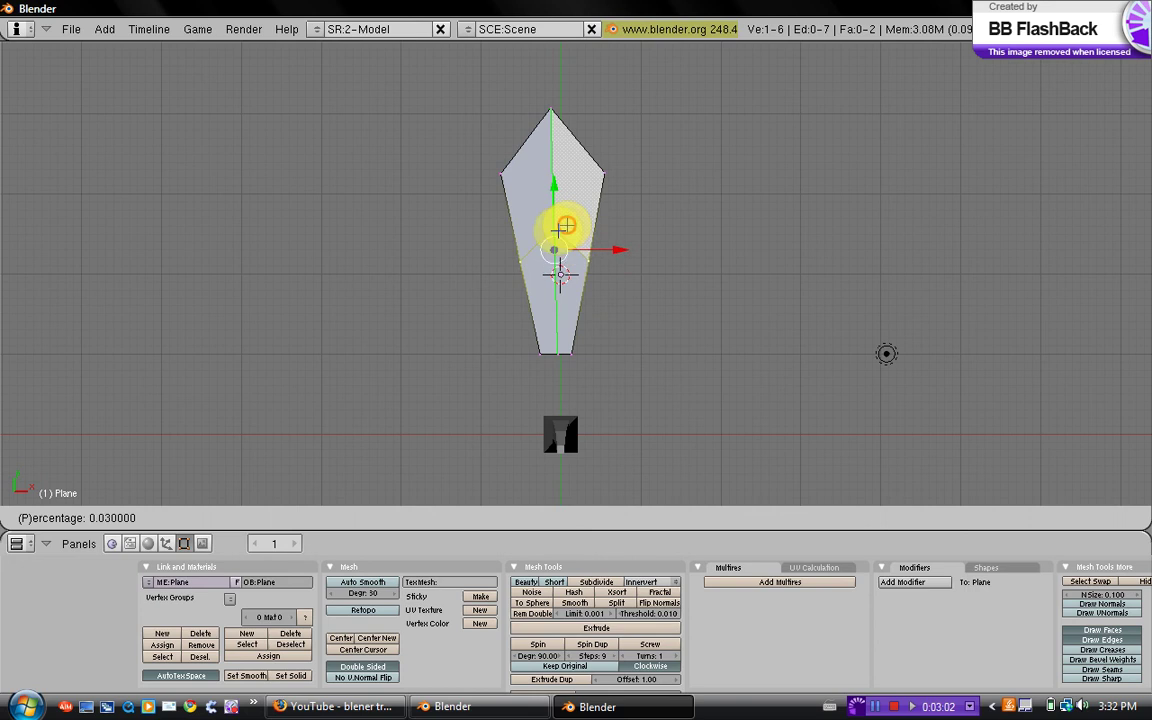
{"action": "left_click", "coordinate": [527, 260]}
Move the new cut's two outer vertices outward along X to widen the middle of the leaf
{"action": "left_click_drag", "start_coordinate": [545, 262], "coordinate": [515, 260]}
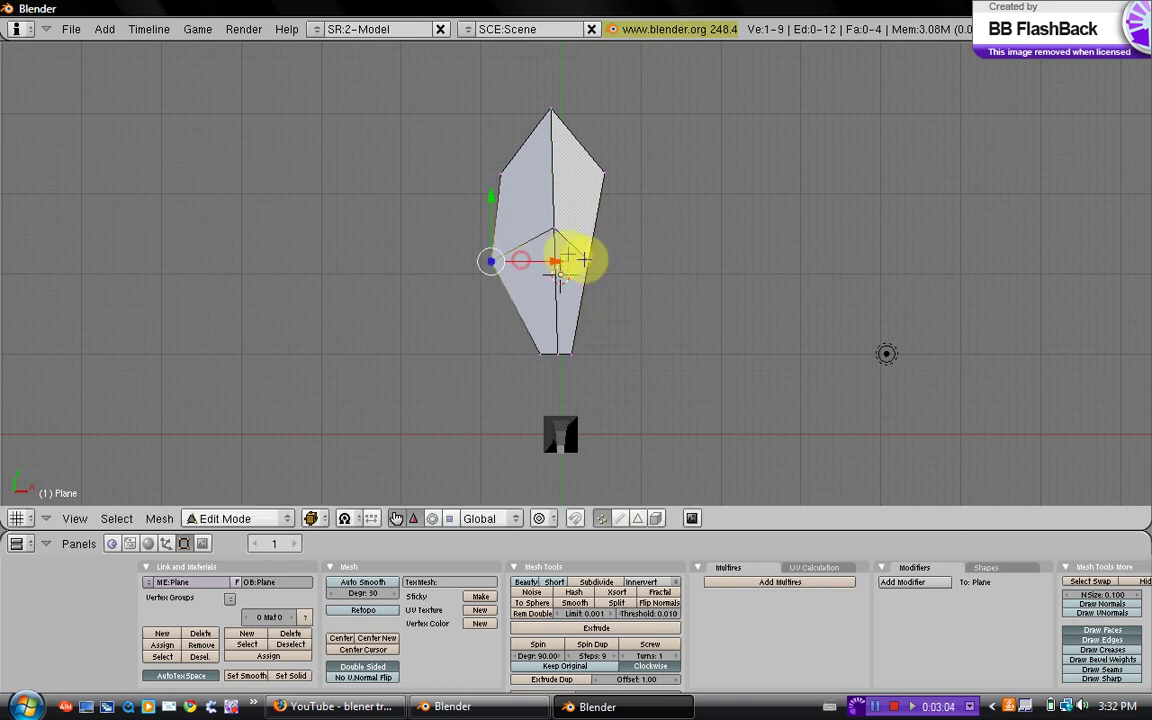
{"action": "right_click", "coordinate": [589, 261]}
{"action": "left_click_drag", "start_coordinate": [629, 260], "coordinate": [657, 260]}
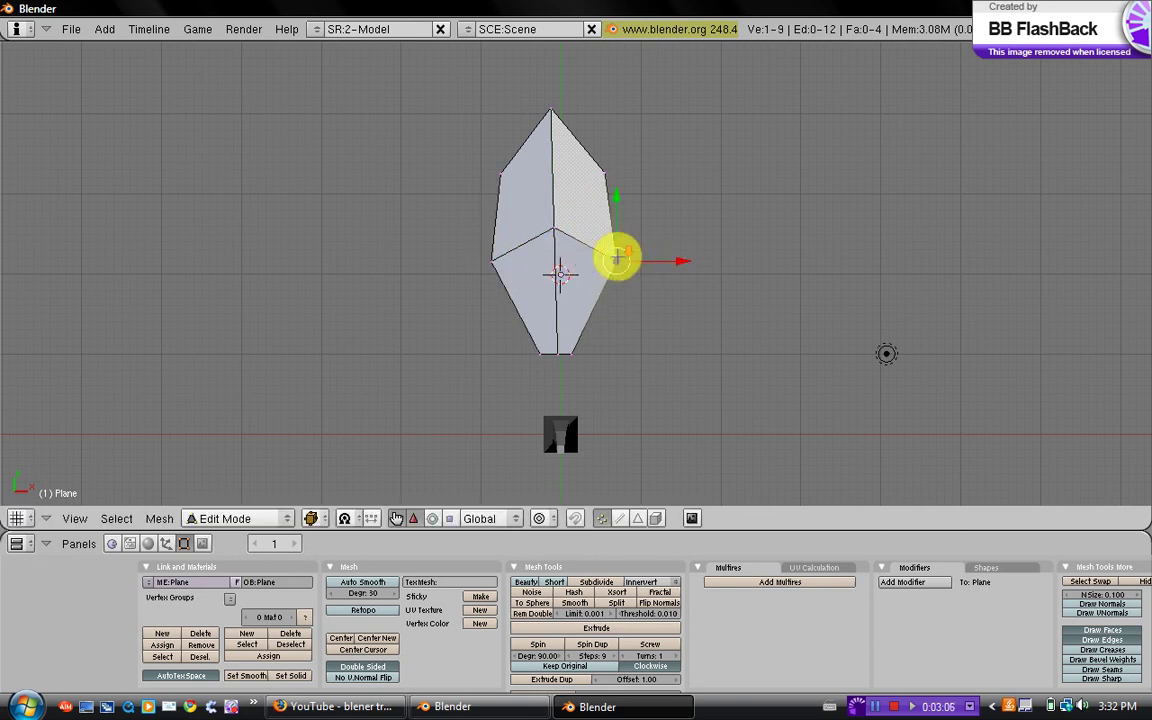
Select the leaf's centre vertex and raise it along Z to give the leaf a folded, peaked shape
{"action": "scroll", "coordinate": [573, 304], "scroll_direction": "down", "scroll_amount": 3}
{"action": "scroll", "coordinate": [596, 371], "scroll_direction": "up", "scroll_amount": 3}
{"action": "middle_click_drag", "start_coordinate": [653, 327], "coordinate": [603, 204]}
{"action": "middle_click_drag", "start_coordinate": [552, 248], "coordinate": [586, 162]}
{"action": "key", "text": "g"}
{"action": "right_click", "coordinate": [549, 116]}
{"action": "left_click_drag", "start_coordinate": [569, 151], "coordinate": [558, 134]}
{"action": "middle_click_drag", "start_coordinate": [630, 234], "coordinate": [506, 182]}
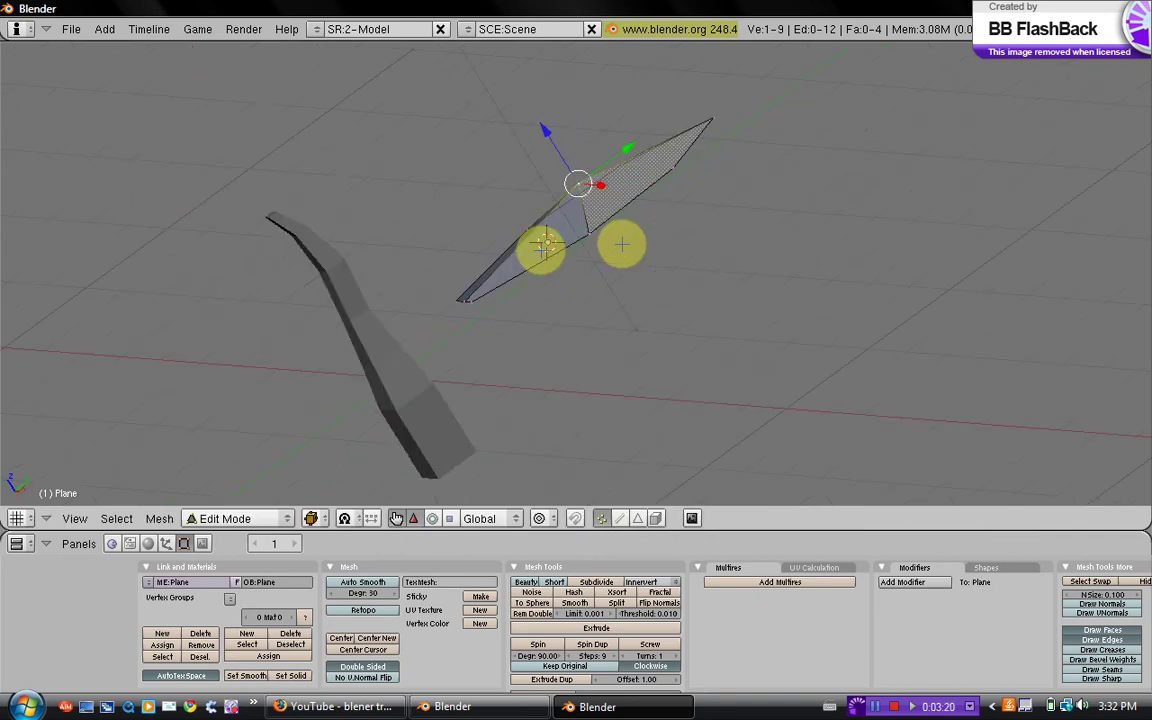
{"action": "middle_click_drag", "start_coordinate": [541, 250], "coordinate": [733, 283]}
Return the leaf to Object Mode and scale it down evenly in several passes until it is small next to the trunk
{"action": "key", "text": "Tab"}
{"action": "key", "text": "s"}
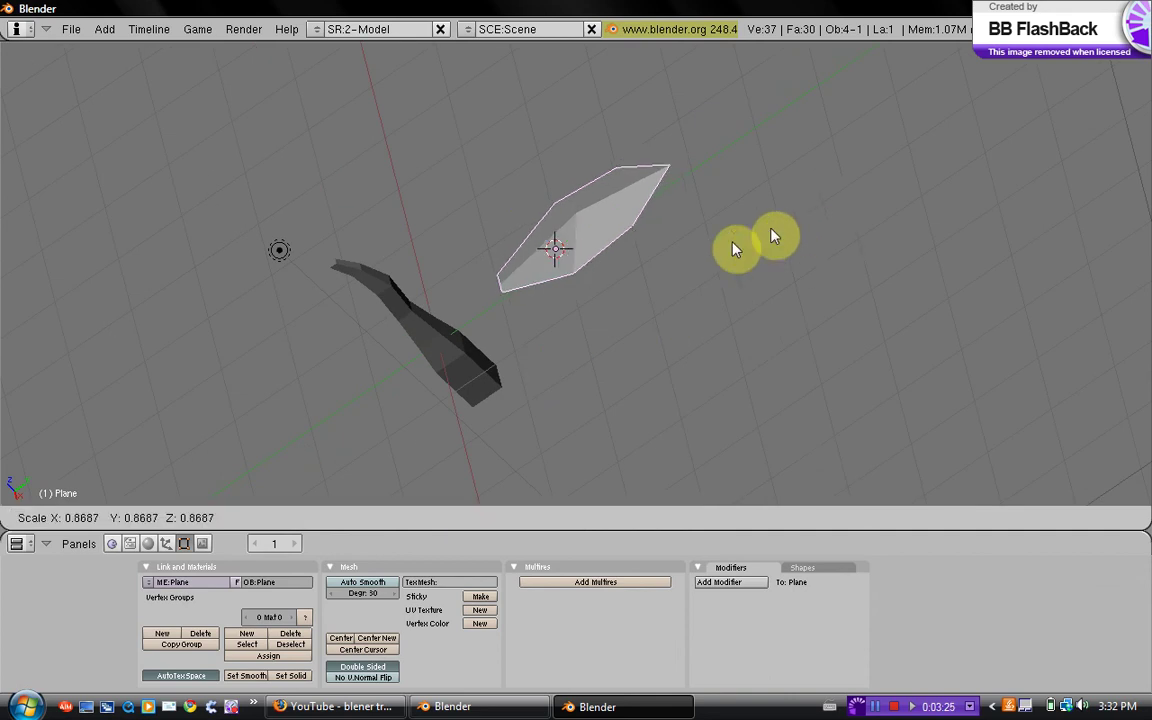
{"action": "left_click", "coordinate": [514, 278]}
{"action": "middle_click_drag", "start_coordinate": [514, 278], "coordinate": [472, 340]}
{"action": "middle_click_drag", "start_coordinate": [520, 378], "coordinate": [650, 311]}
{"action": "key", "text": "s"}
{"action": "left_click", "coordinate": [648, 296]}
{"action": "middle_click_drag", "start_coordinate": [447, 287], "coordinate": [519, 256]}
{"action": "key", "text": "s"}
{"action": "left_click", "coordinate": [612, 280]}
In side view, place the 3D cursor below the leaf, between it and the trunk, and add a cube mesh
{"action": "left_click", "coordinate": [82, 524]}
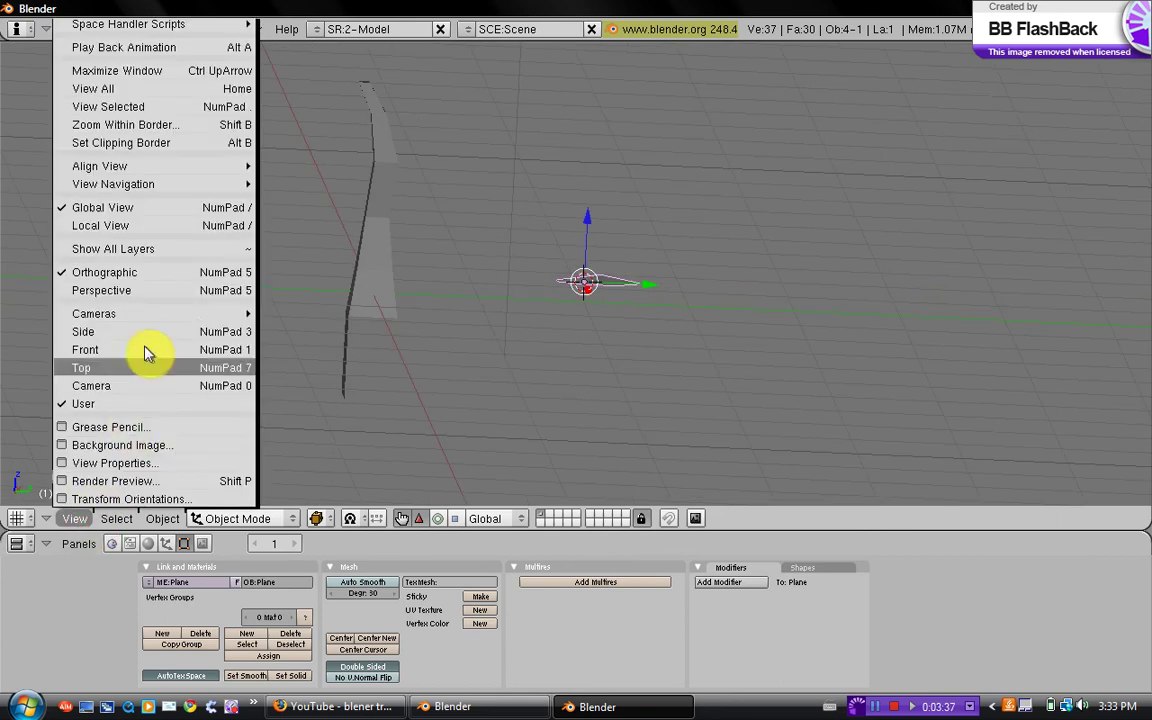
{"action": "left_click", "coordinate": [147, 330]}
{"action": "scroll", "coordinate": [535, 257], "scroll_direction": "up", "scroll_amount": 3}
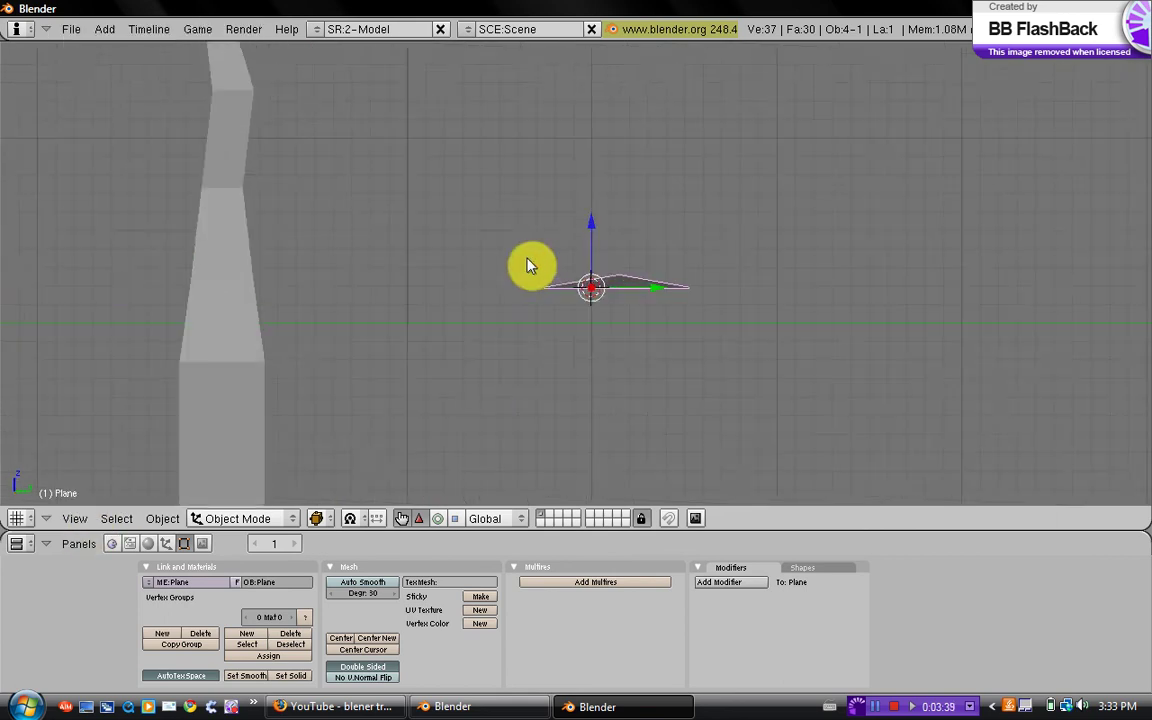
{"action": "middle_click_drag", "start_coordinate": [527, 258], "coordinate": [532, 197], "text": "shift"}
{"action": "left_click", "coordinate": [491, 342]}
{"action": "key", "text": "space"}
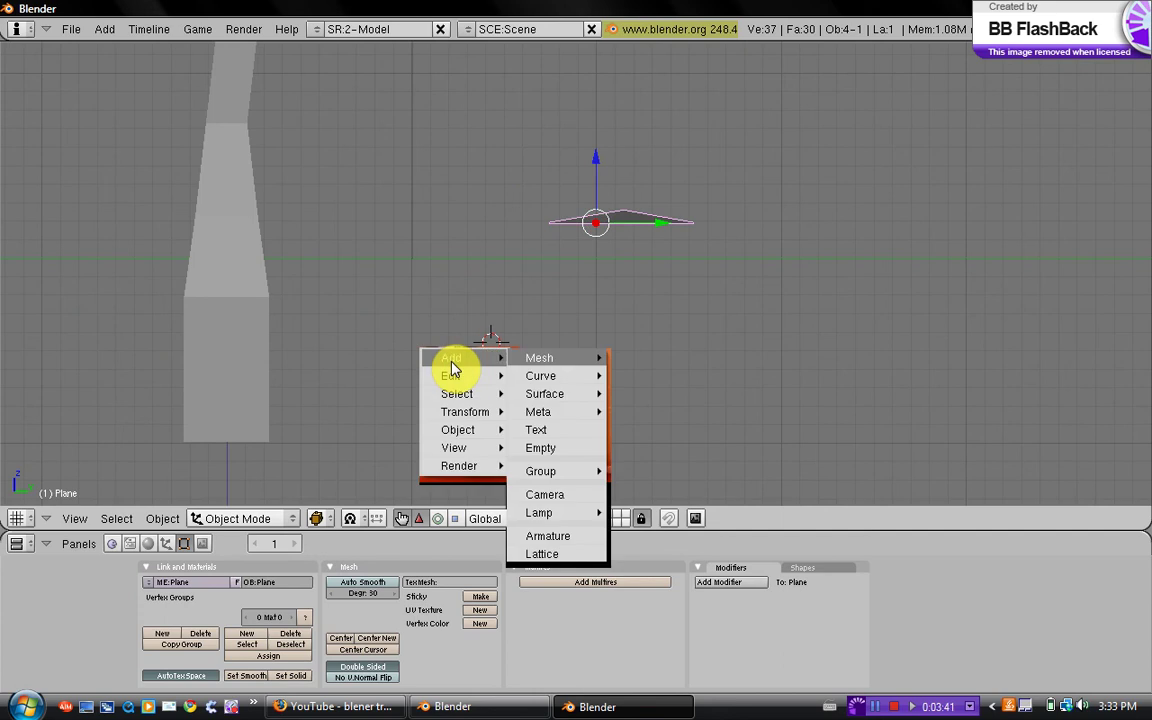
{"action": "mouse_move", "coordinate": [591, 356]}
{"action": "left_click", "coordinate": [634, 375]}
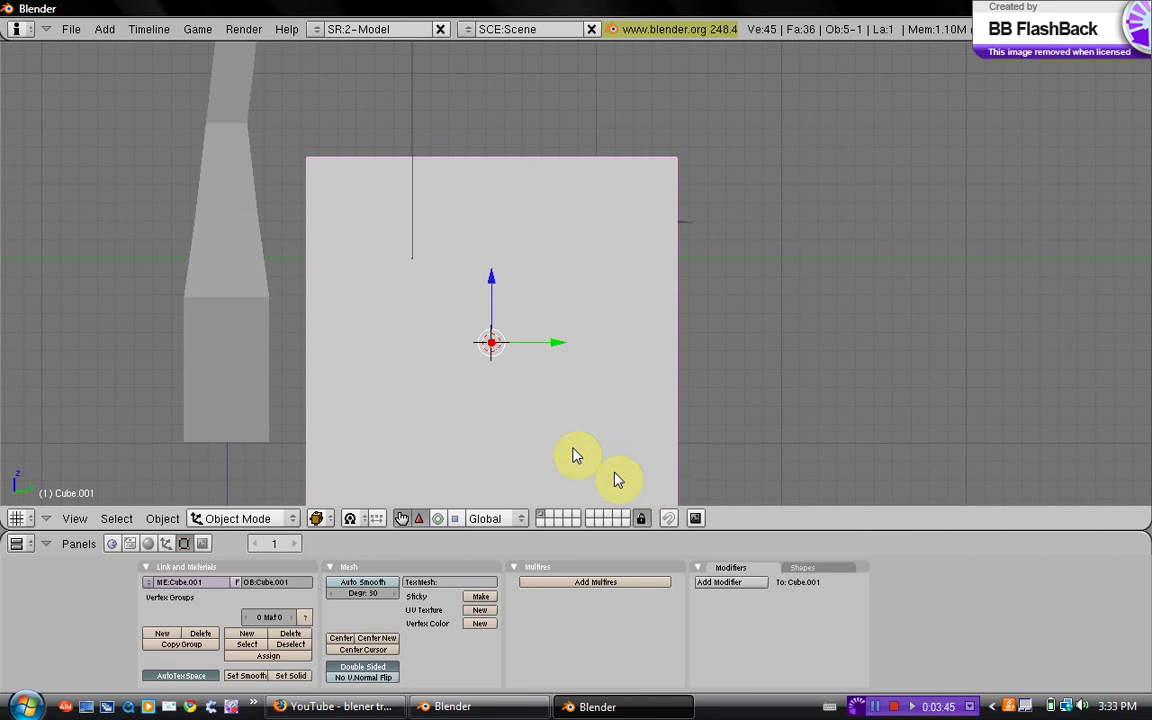
Scale the new cube down to slightly narrower than the trunk, then move it toward negative Y and down level with the trunk's base
{"action": "key", "text": "s"}
{"action": "left_click", "coordinate": [533, 351]}
{"action": "key", "text": "g"}
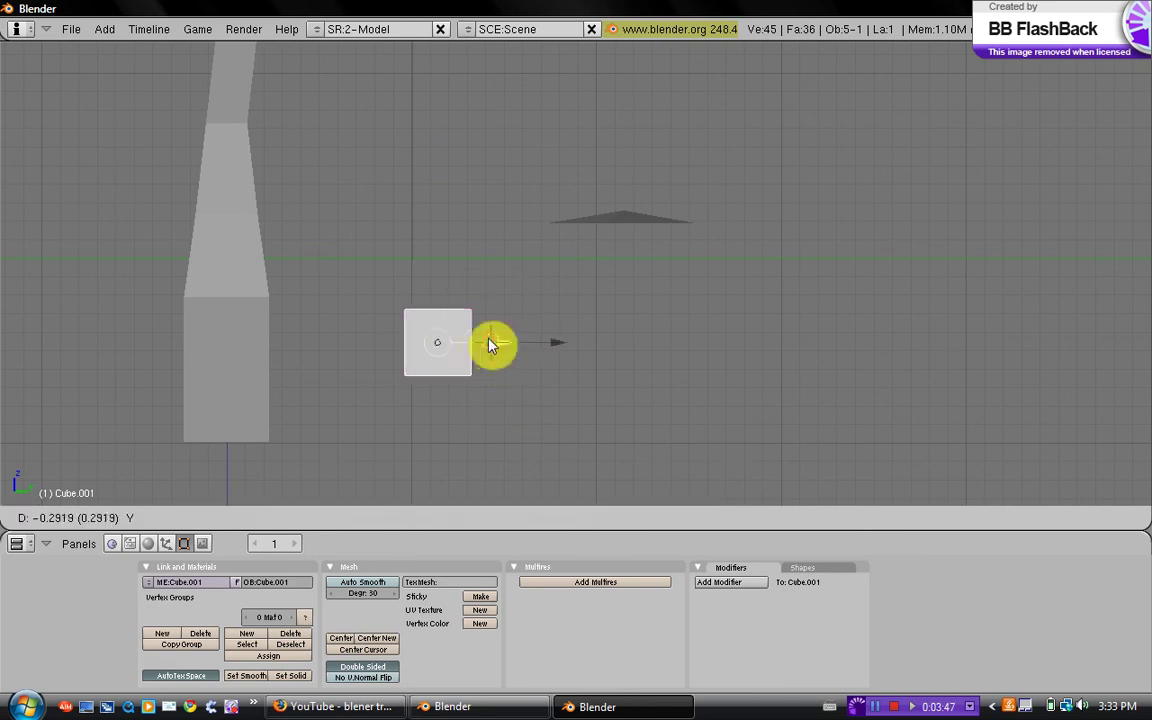
{"action": "key", "text": "z"}
{"action": "left_click", "coordinate": [456, 360]}
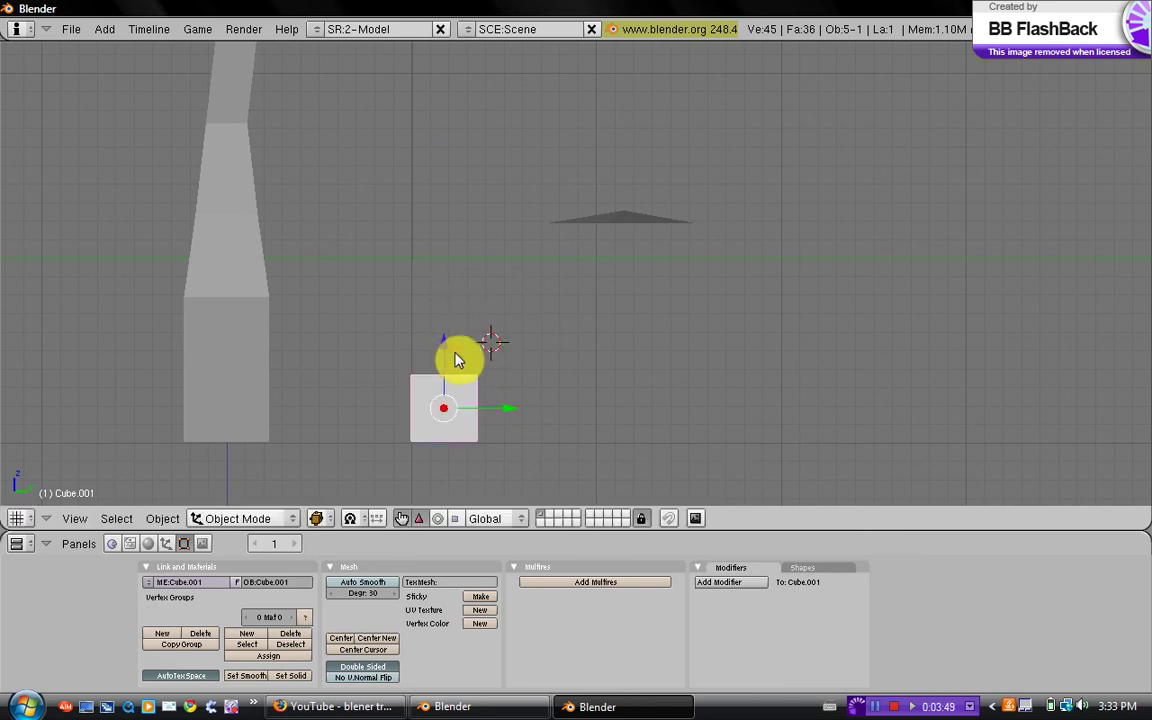
In Edit Mode, extrude the small cube's top face upward and scale the new end to about 0.70
{"action": "key", "text": "Tab"}
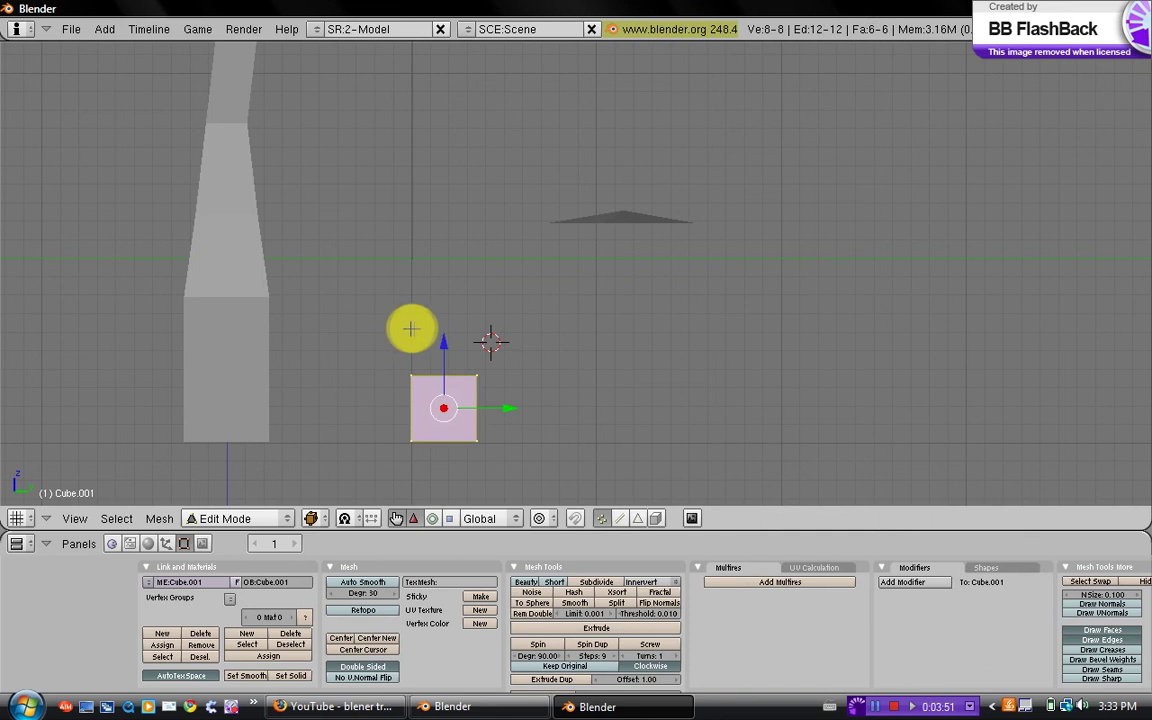
{"action": "key", "text": "a"}
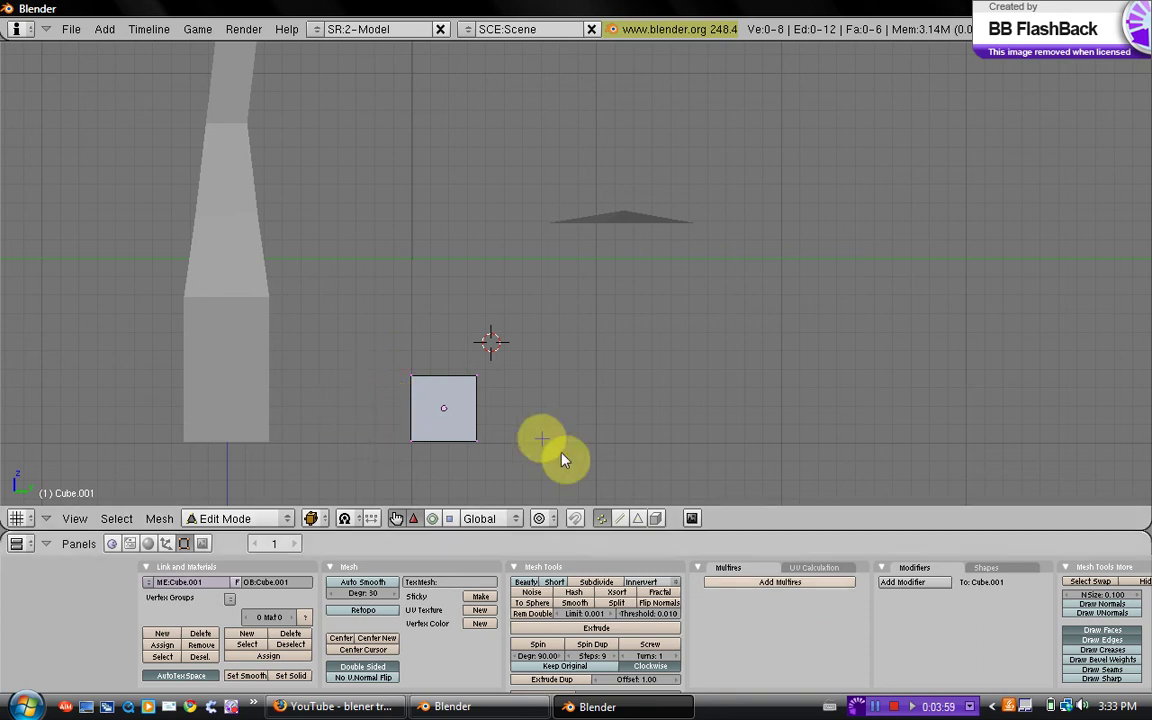
{"action": "left_click", "coordinate": [393, 353]}
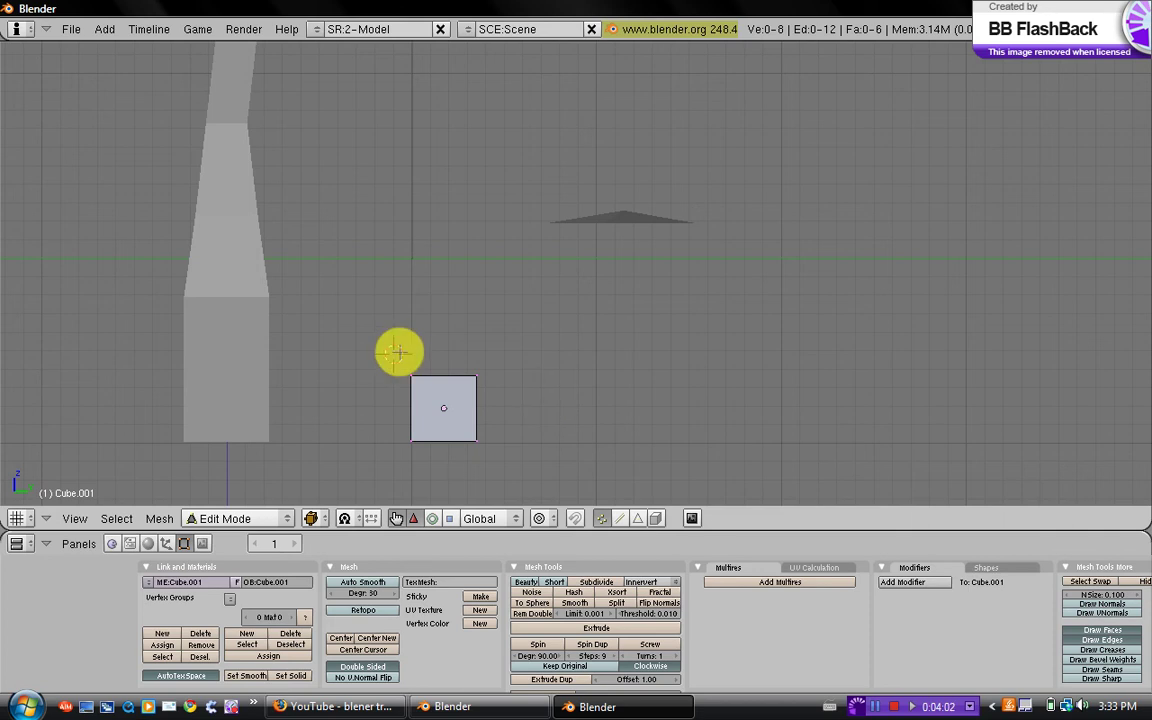
{"action": "key", "text": "e"}
{"action": "left_click", "coordinate": [543, 404]}
{"action": "left_click", "coordinate": [537, 330]}
{"action": "key", "text": "s"}
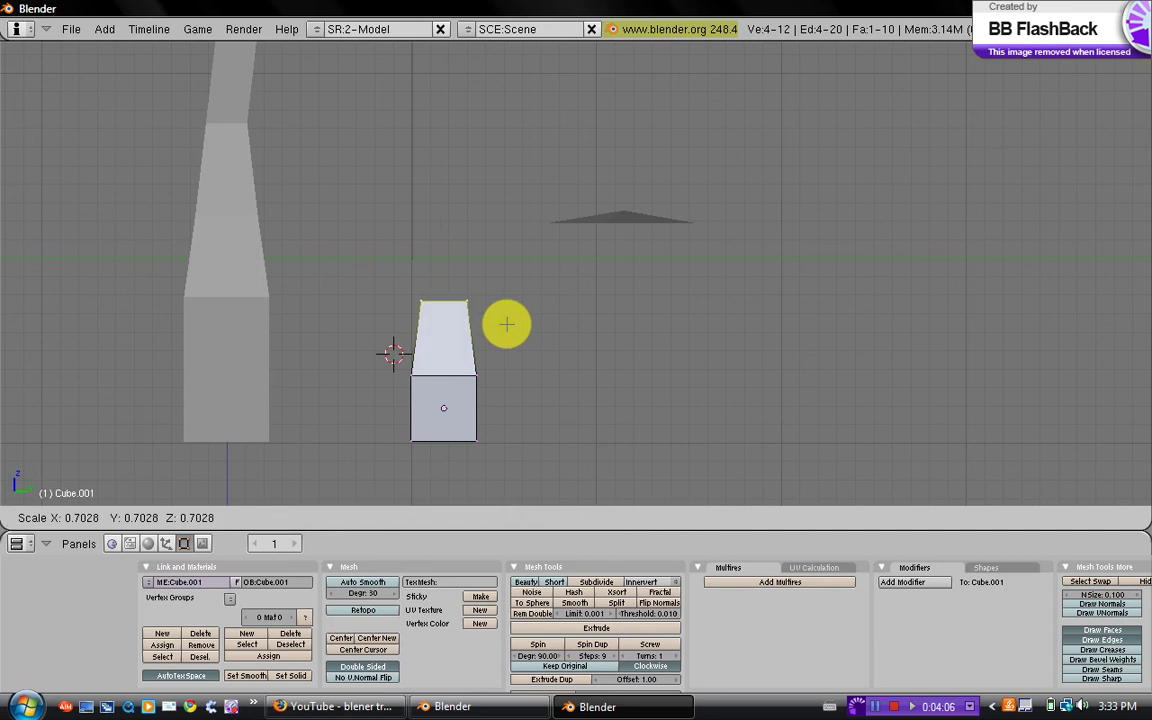
{"action": "left_click", "coordinate": [507, 324]}
Extrude the tapered top upward into another segment and scale its end to about 0.54
{"action": "key", "text": "e"}
{"action": "left_click", "coordinate": [505, 292]}
{"action": "left_click", "coordinate": [489, 249]}
{"action": "key", "text": "s"}
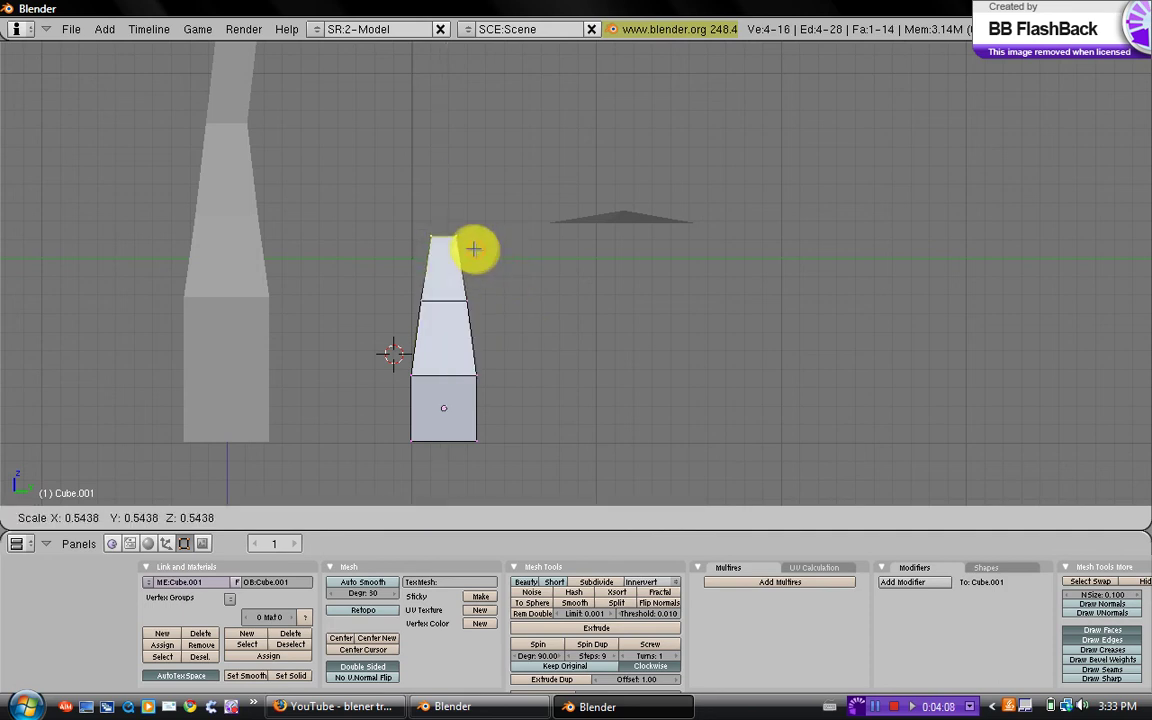
{"action": "left_click", "coordinate": [474, 249]}
Extrude a shorter third segment, narrow its end, and shift that end slightly toward positive Y to bend the branch
{"action": "key", "text": "e"}
{"action": "left_click", "coordinate": [476, 246]}
{"action": "left_click", "coordinate": [476, 200]}
{"action": "key", "text": "s"}
{"action": "left_click", "coordinate": [478, 190]}
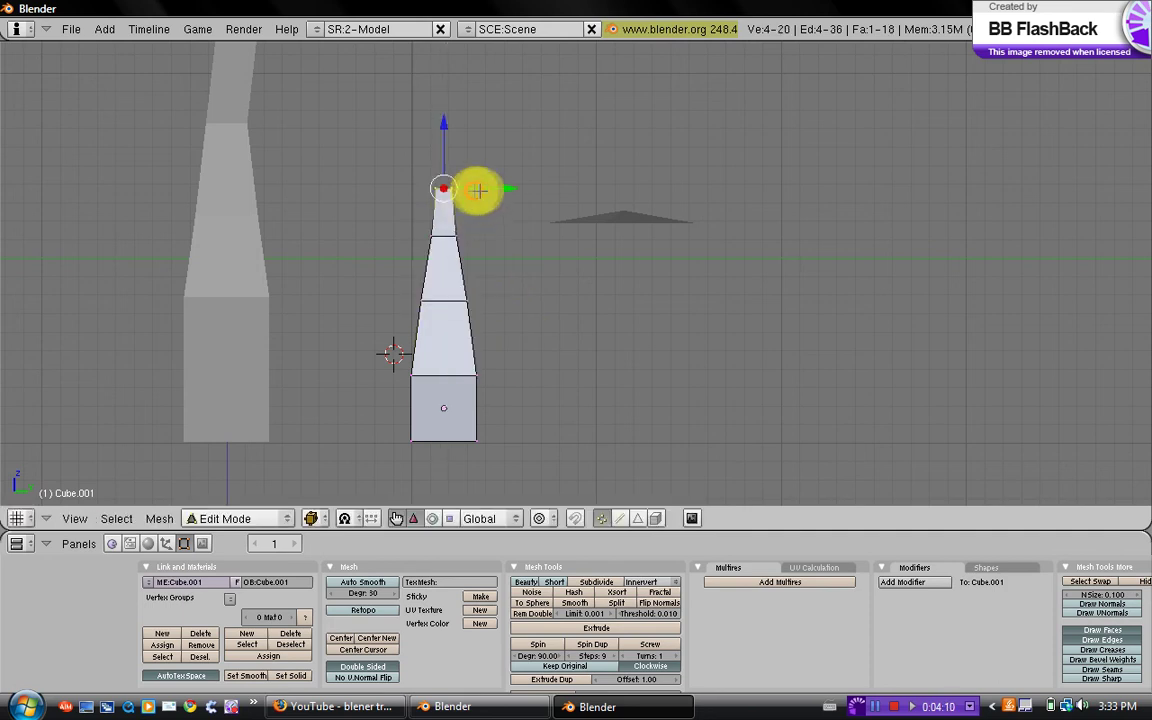
{"action": "key", "text": "g"}
{"action": "left_click", "coordinate": [489, 190]}
Extrude the branch tip upward, scale its end to about 0.59, and move it along Y back toward the trunk
{"action": "key", "text": "e"}
{"action": "left_click", "coordinate": [496, 199]}
{"action": "left_click", "coordinate": [500, 150]}
{"action": "key", "text": "s"}
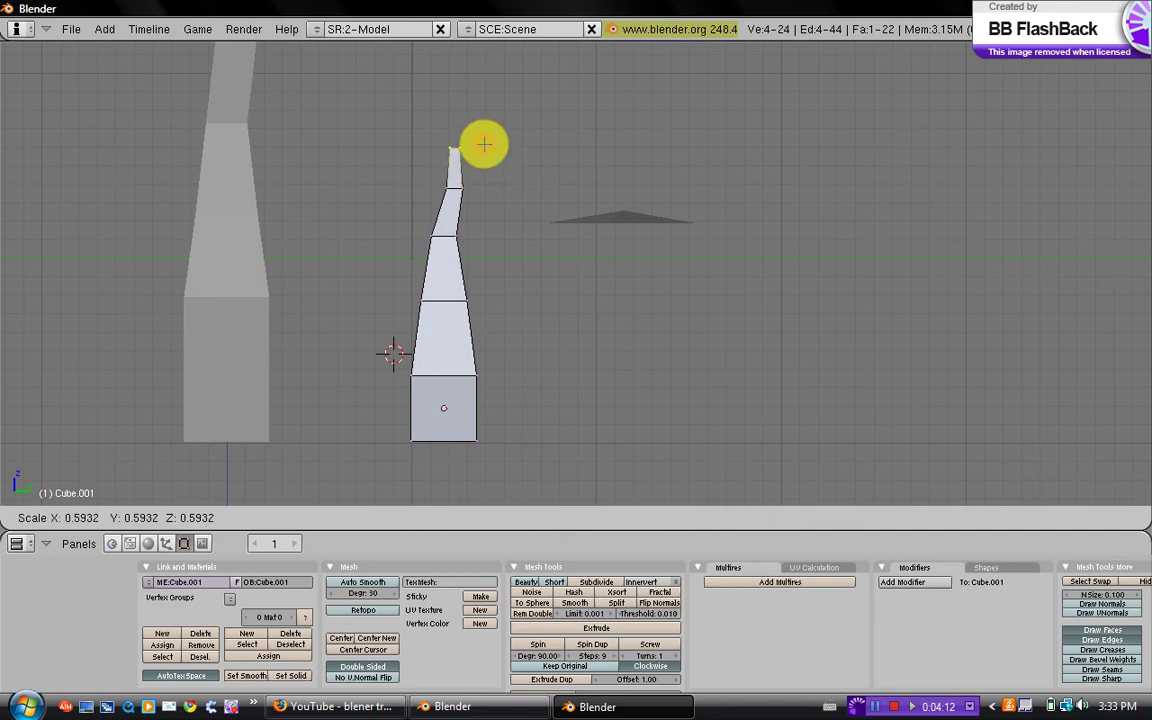
{"action": "left_click", "coordinate": [484, 145]}
{"action": "key", "text": "g"}
{"action": "key", "text": "y"}
{"action": "left_click", "coordinate": [470, 154]}
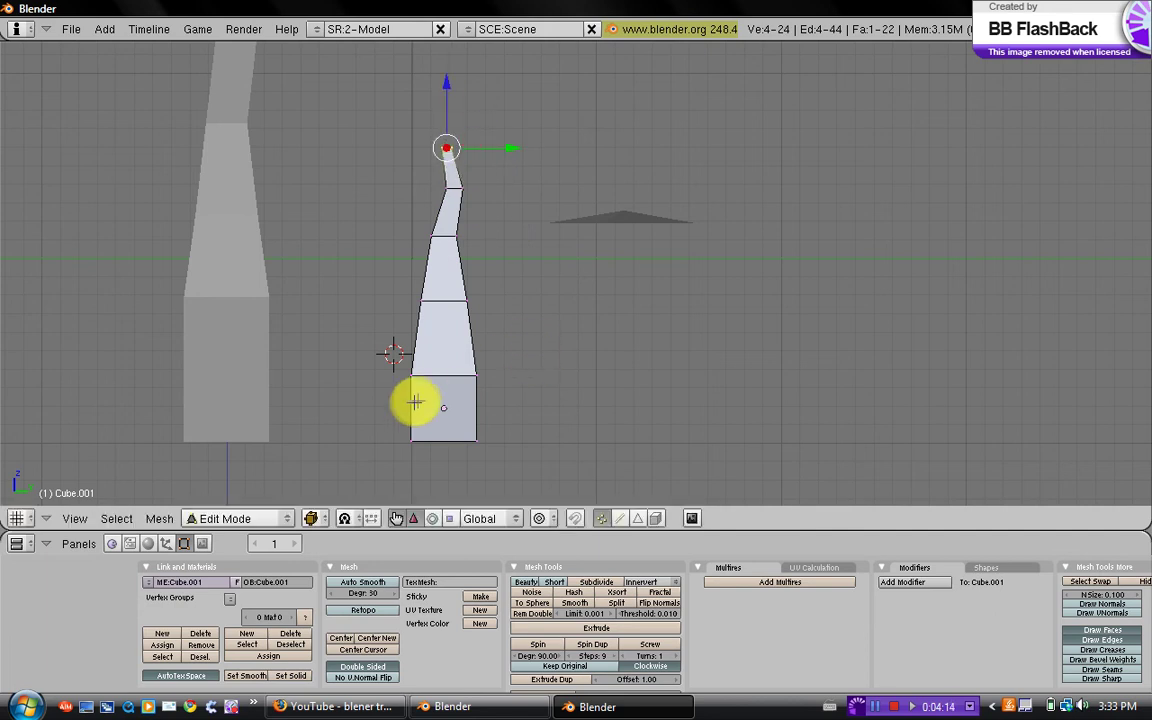
Scale down the branch's bottom vertices and the edge ring above them to make the lower part evenly slim
{"action": "key", "text": "a"}
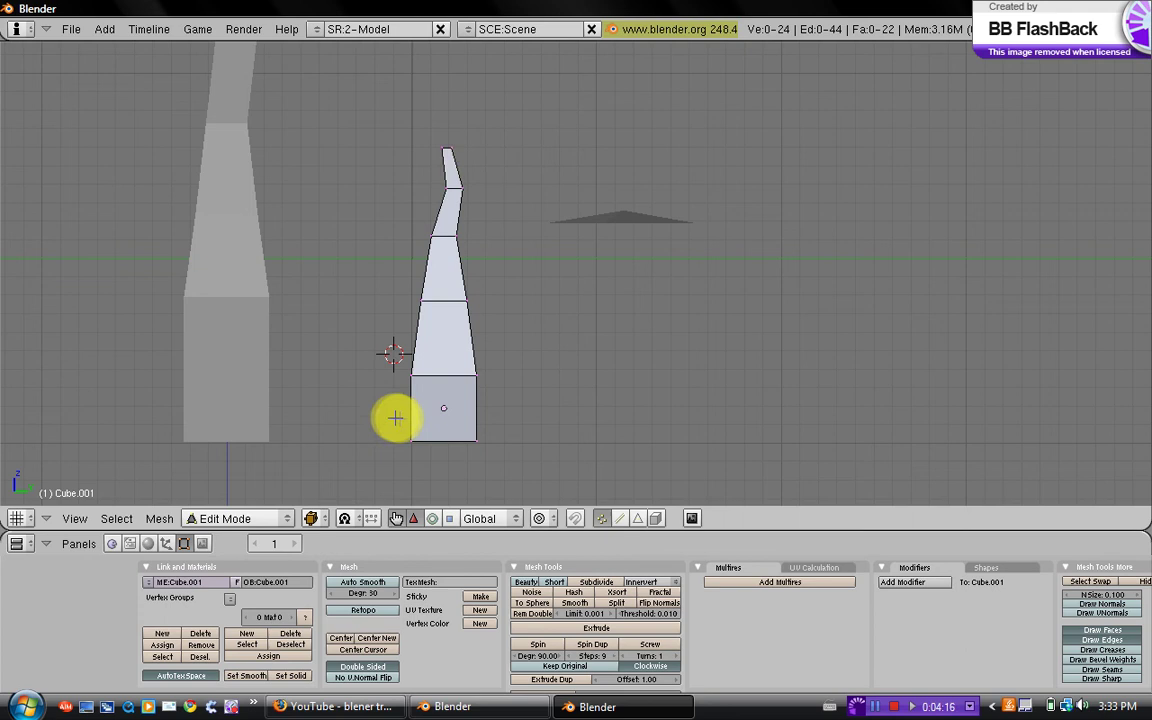
{"action": "key", "text": "b"}
{"action": "left_click_drag", "start_coordinate": [396, 429], "coordinate": [543, 457]}
{"action": "key", "text": "s"}
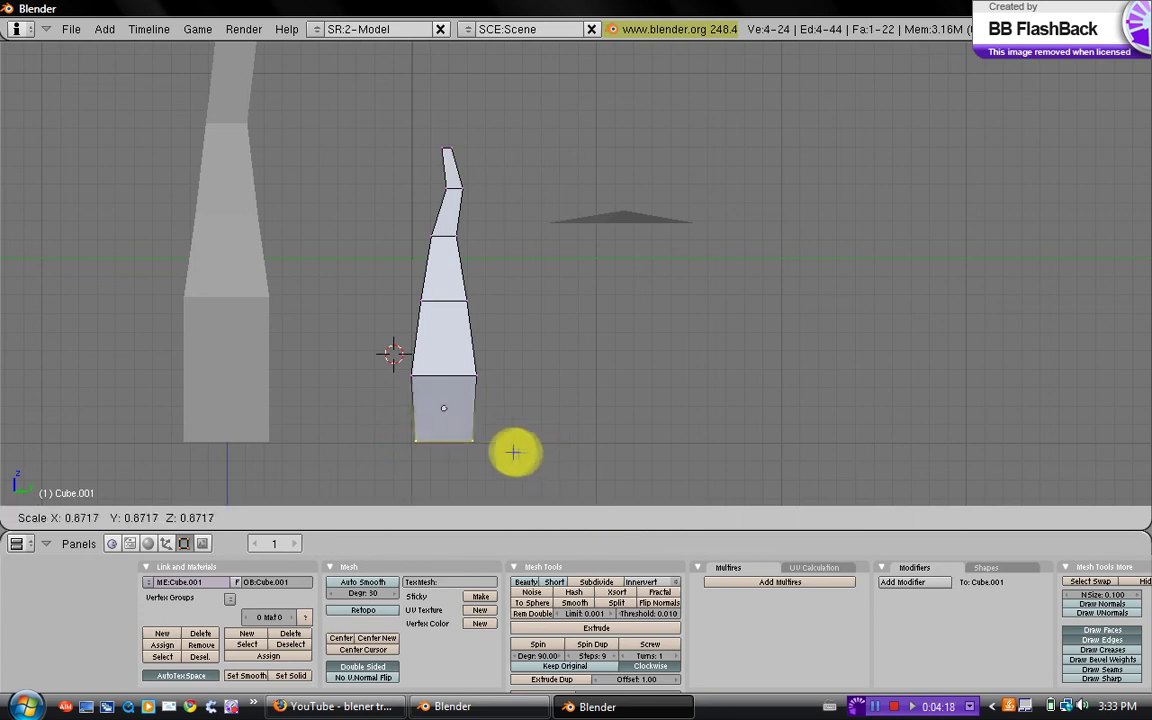
{"action": "left_click", "coordinate": [428, 357]}
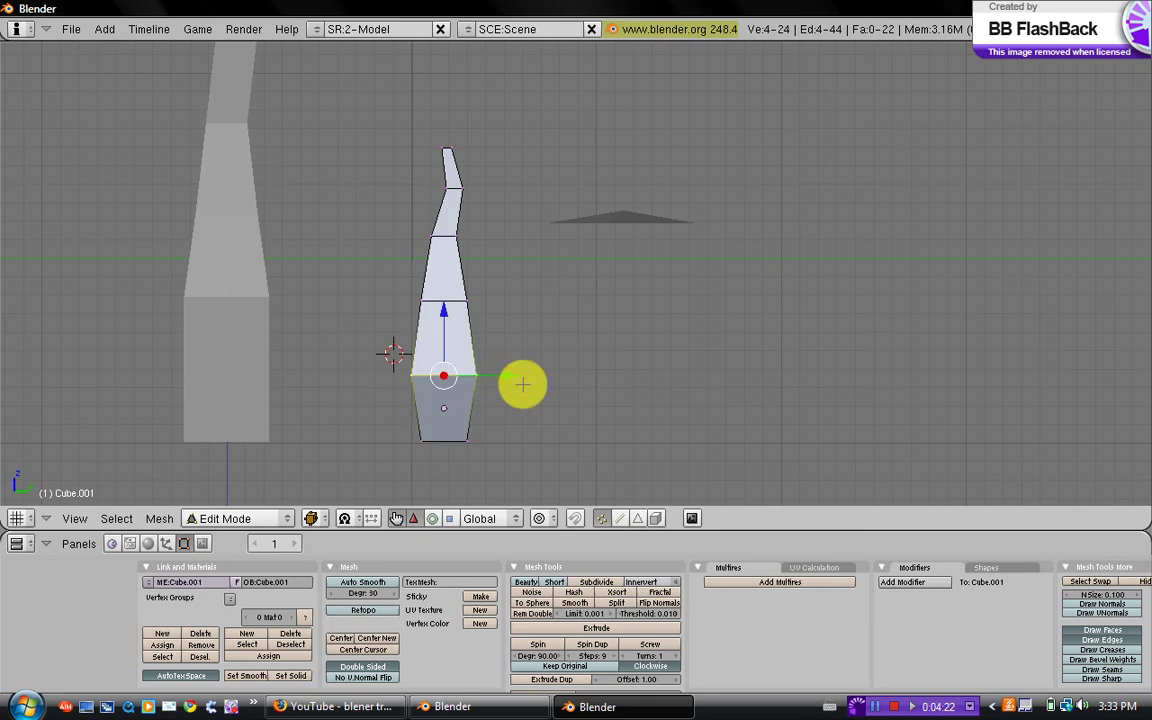
{"action": "key", "text": "s"}
{"action": "left_click", "coordinate": [490, 377]}
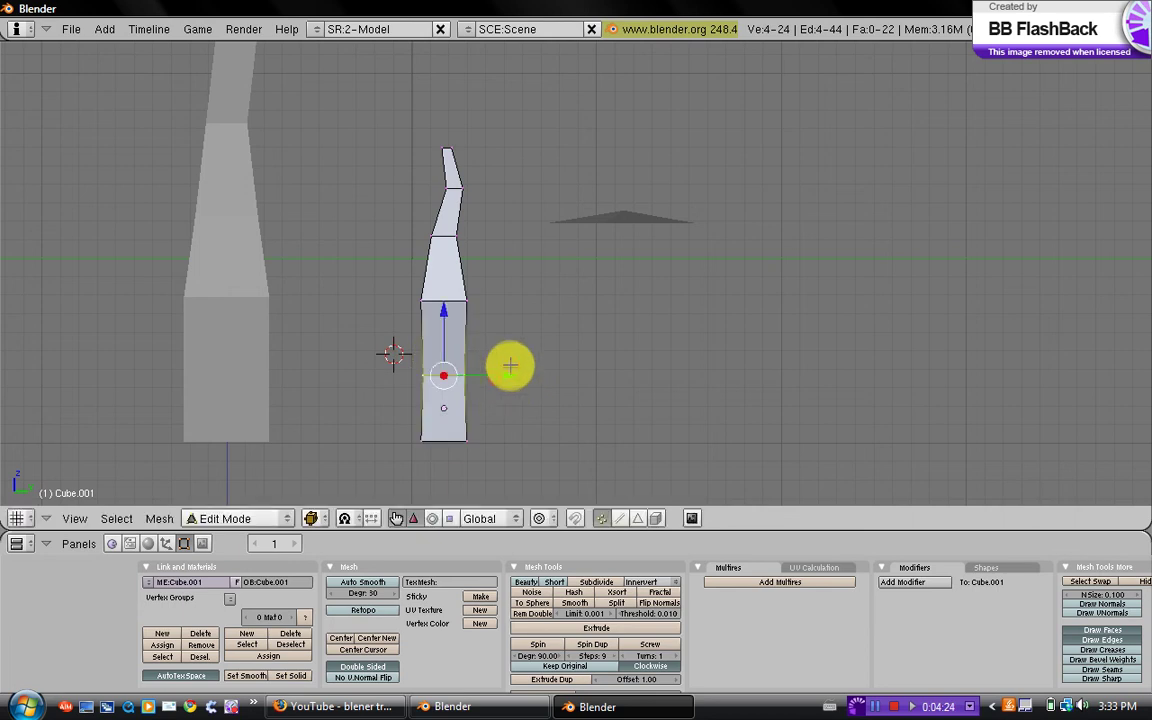
Return to Object Mode and scale the whole branch down evenly
{"action": "key", "text": "Tab"}
{"action": "key", "text": "s"}
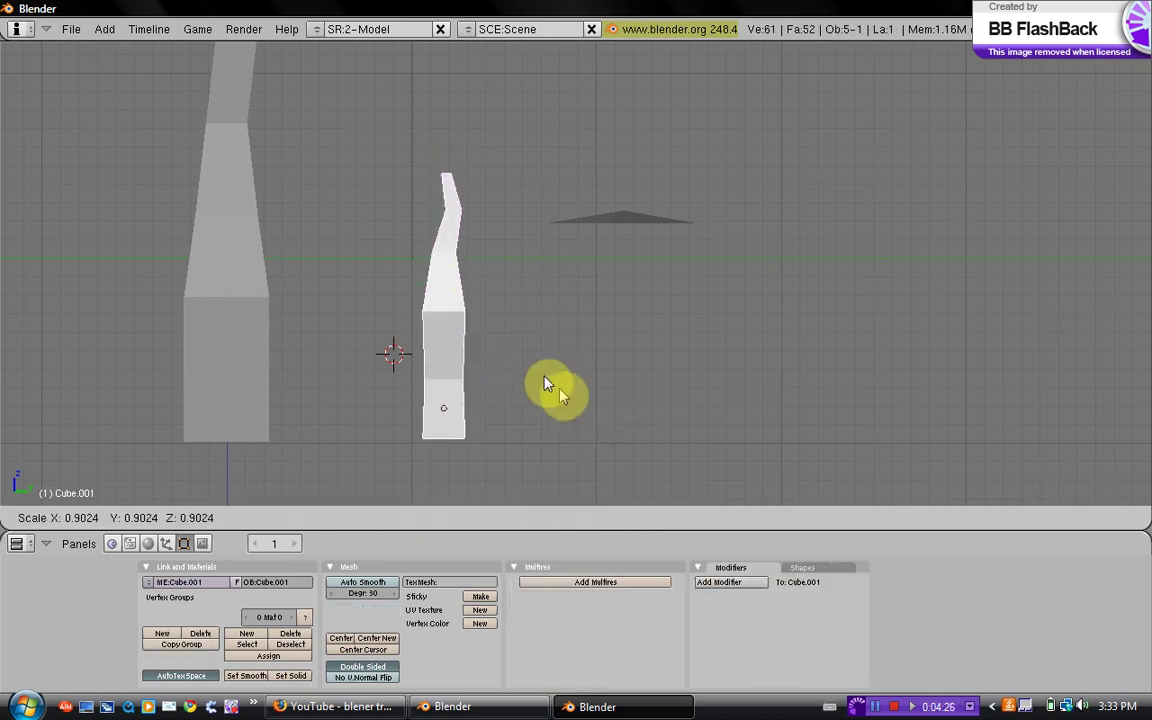
{"action": "left_click", "coordinate": [490, 358]}
Scale the branch's middle edge ring to about 0.70 for a smooth taper, then return to Object Mode
{"action": "scroll", "coordinate": [488, 356], "scroll_direction": "up", "scroll_amount": 3}
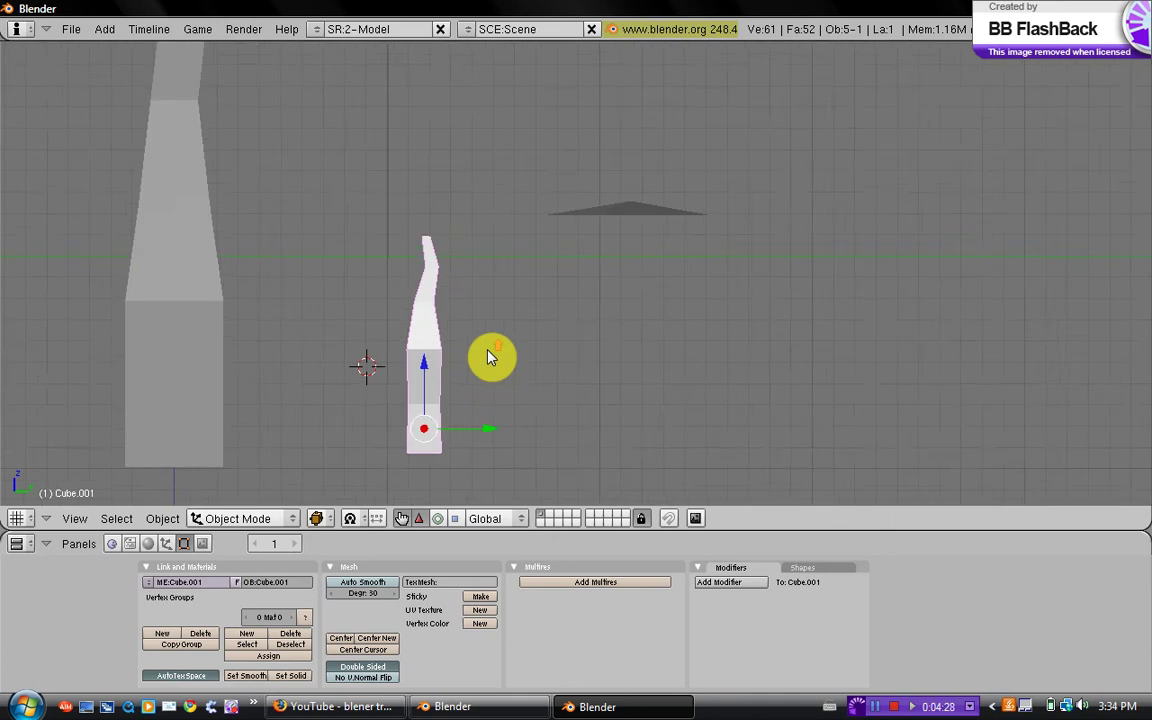
{"action": "key", "text": "Tab"}
{"action": "key", "text": "a"}
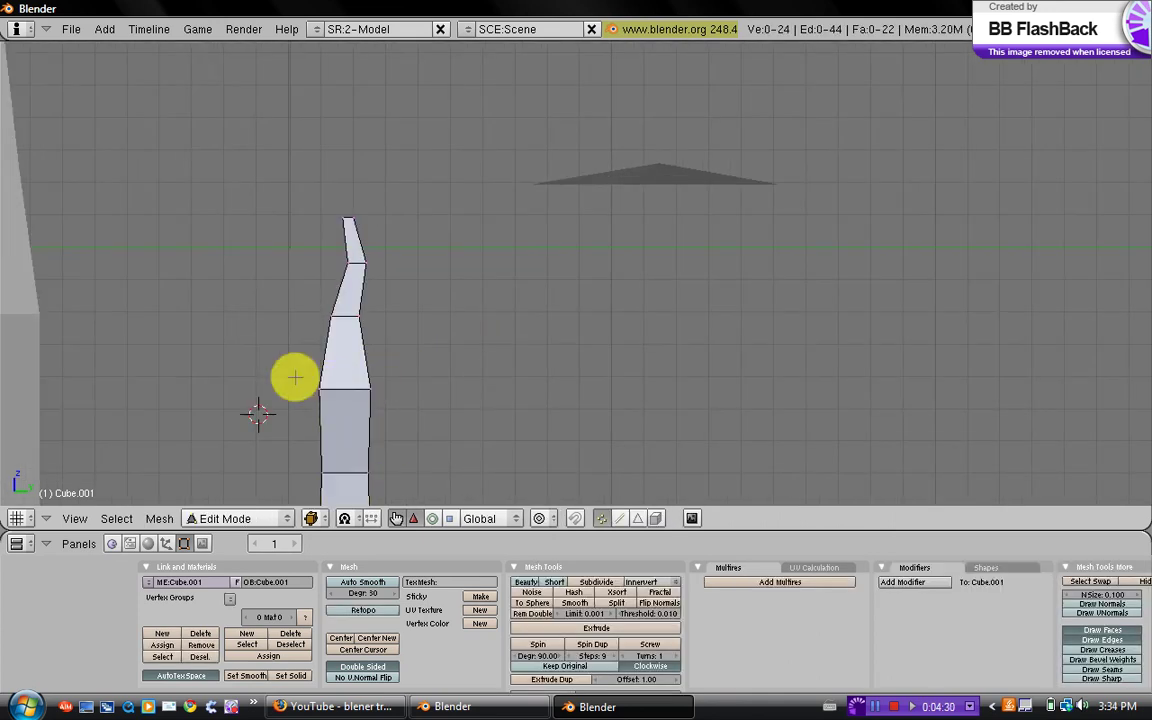
{"action": "right_click", "coordinate": [301, 375], "text": "alt"}
{"action": "key", "text": "s"}
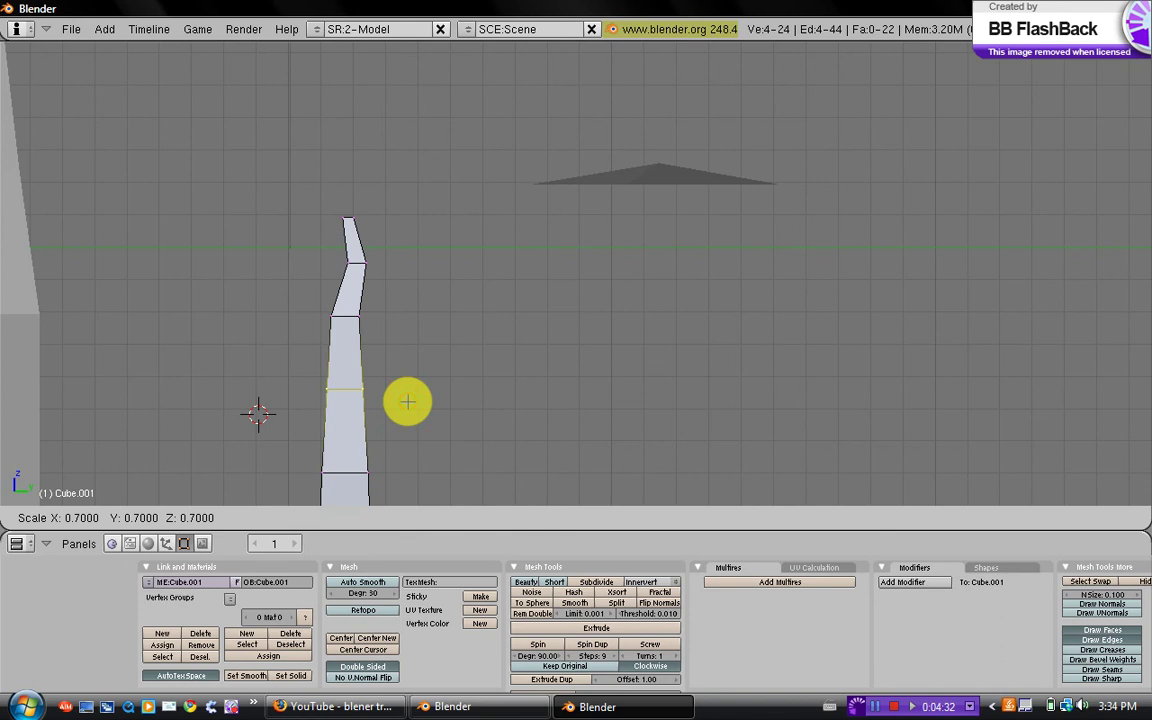
{"action": "left_click", "coordinate": [409, 399]}
{"action": "key", "text": "Tab"}
{"action": "scroll", "coordinate": [563, 345], "scroll_direction": "down", "scroll_amount": 3}
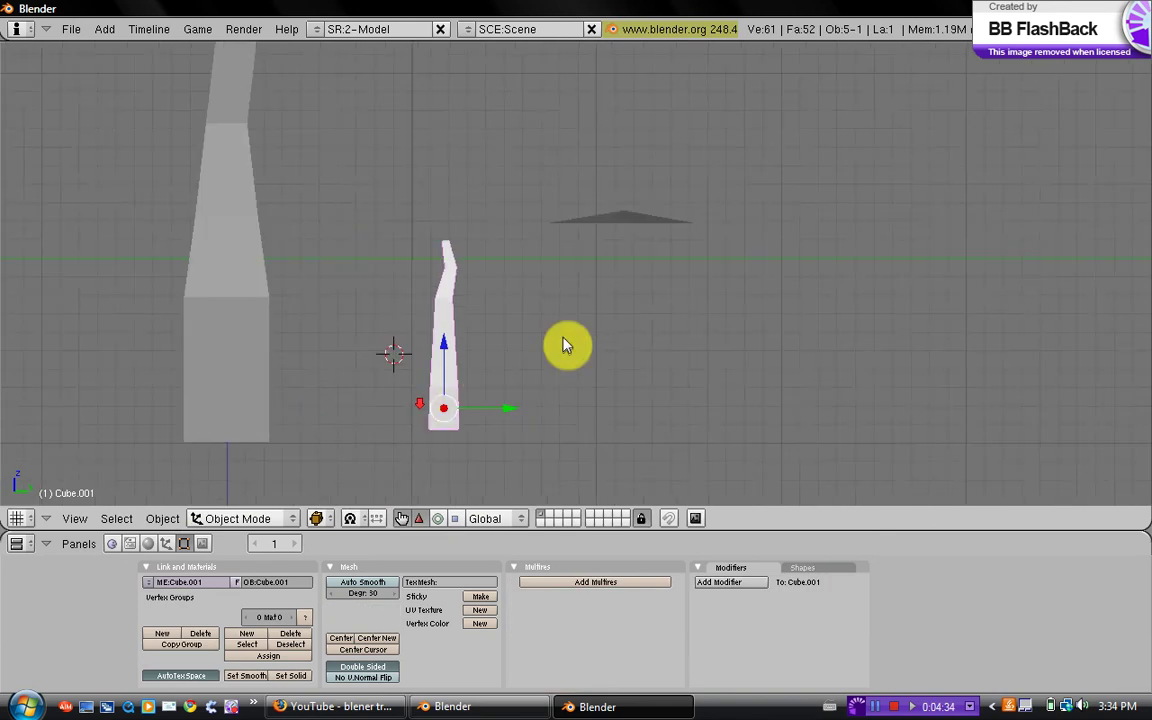
Select the leaf and move it down and across until it sits beside the lower part of the branch
{"action": "right_click", "coordinate": [620, 222]}
{"action": "left_click_drag", "start_coordinate": [597, 170], "coordinate": [560, 414]}
{"action": "middle_click_drag", "start_coordinate": [585, 400], "coordinate": [458, 406]}
{"action": "left_click_drag", "start_coordinate": [458, 400], "coordinate": [474, 325]}
{"action": "middle_click_drag", "start_coordinate": [476, 327], "coordinate": [530, 372]}
{"action": "left_click_drag", "start_coordinate": [484, 409], "coordinate": [498, 416]}
{"action": "middle_click_drag", "start_coordinate": [489, 402], "coordinate": [542, 419]}
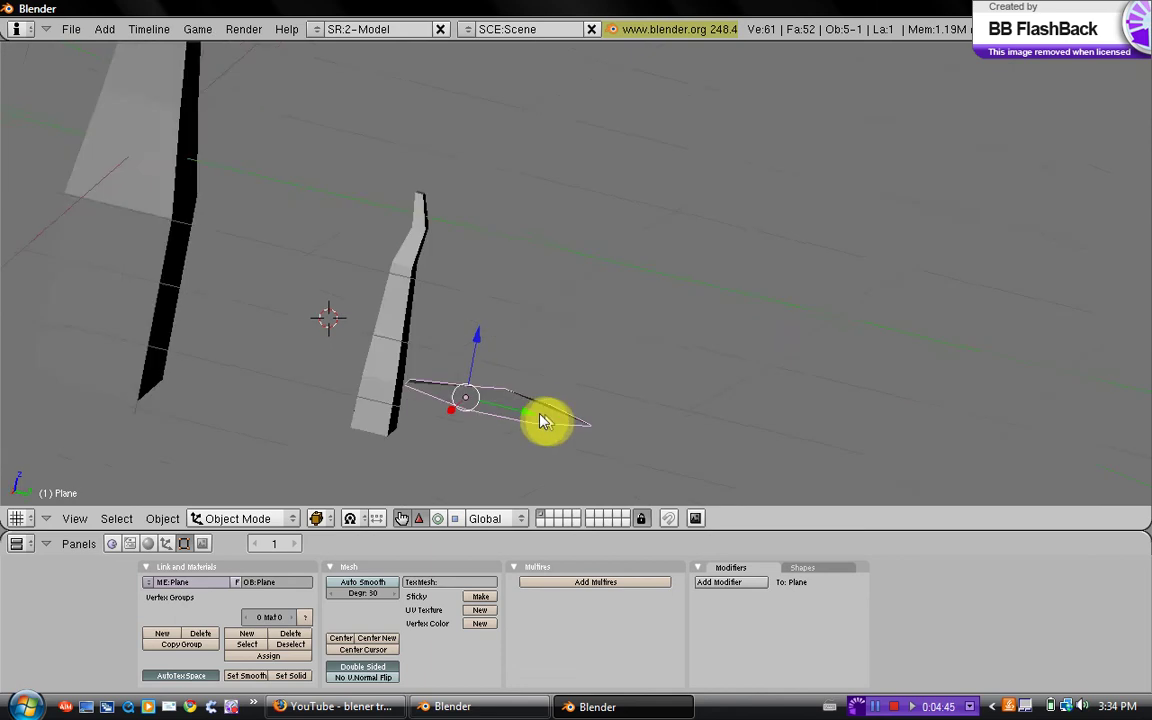
Scale the leaf down and reposition it so its end touches the lower side of the branch
{"action": "left_click_drag", "start_coordinate": [542, 419], "coordinate": [520, 350]}
{"action": "middle_click_drag", "start_coordinate": [520, 350], "coordinate": [447, 472]}
{"action": "key", "text": "s"}
{"action": "left_click", "coordinate": [522, 372]}
{"action": "left_click_drag", "start_coordinate": [447, 472], "coordinate": [411, 411]}
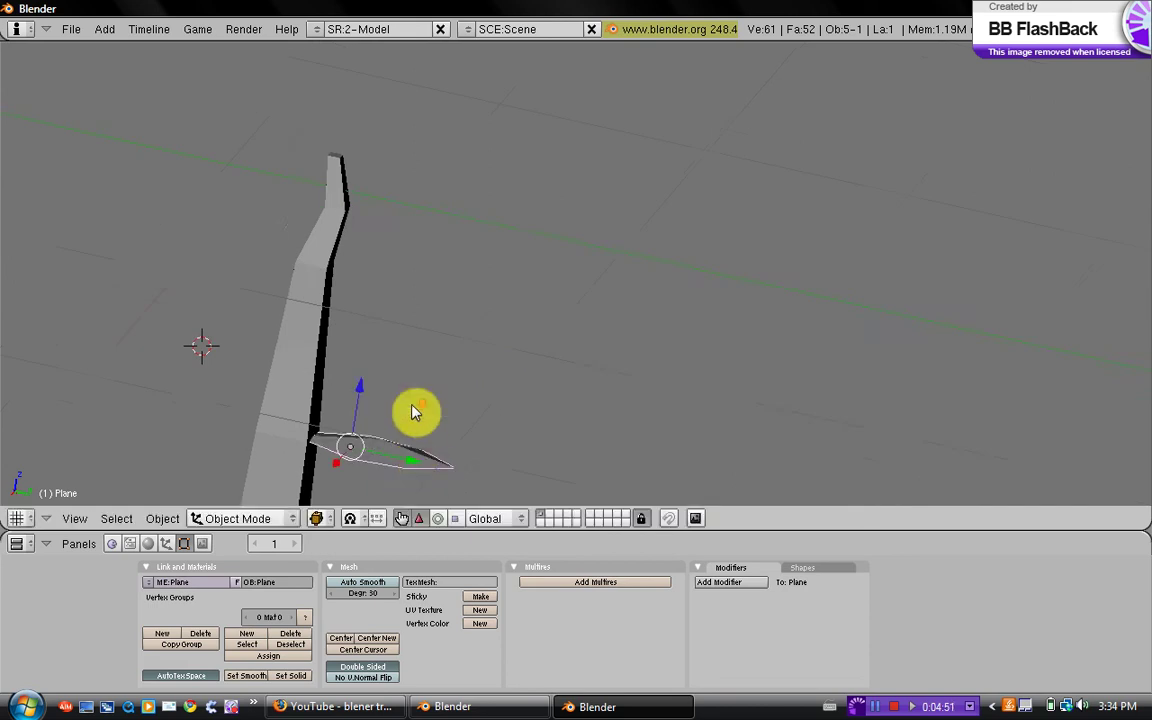
{"action": "middle_click_drag", "start_coordinate": [411, 411], "coordinate": [392, 290]}
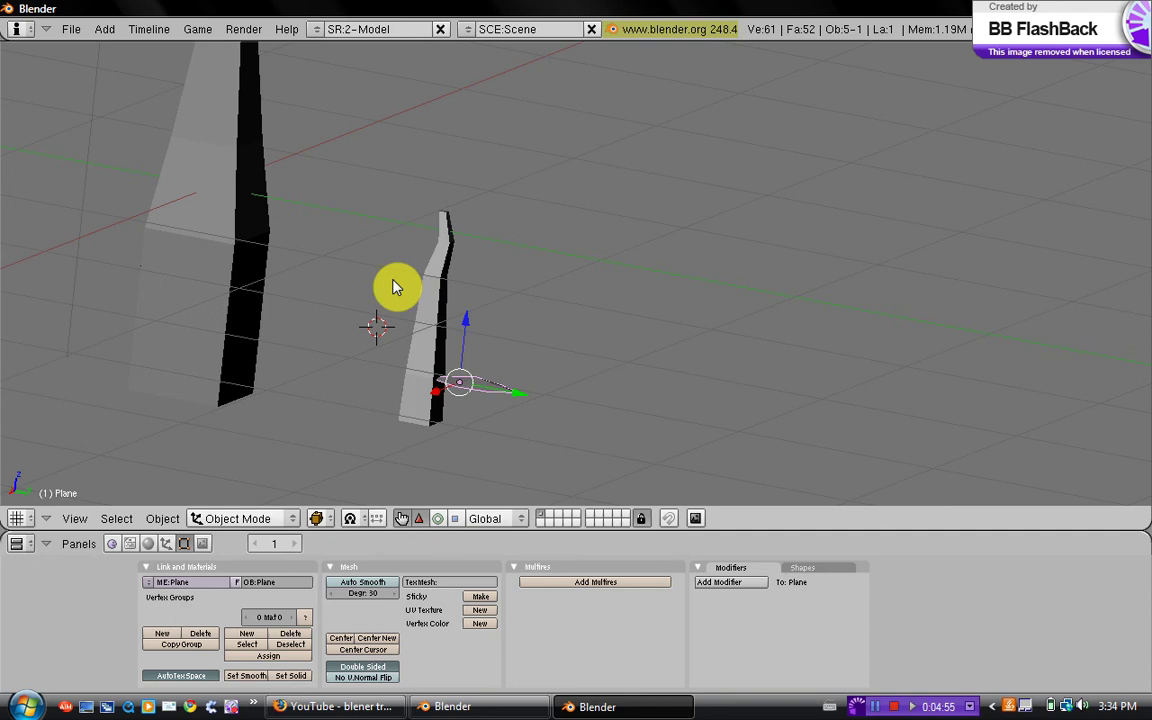
Make a linked duplicate of the leaf, raise it along Z, and adjust it along Y against the branch
{"action": "key", "text": "alt+d"}
{"action": "right_click", "coordinate": [397, 271]}
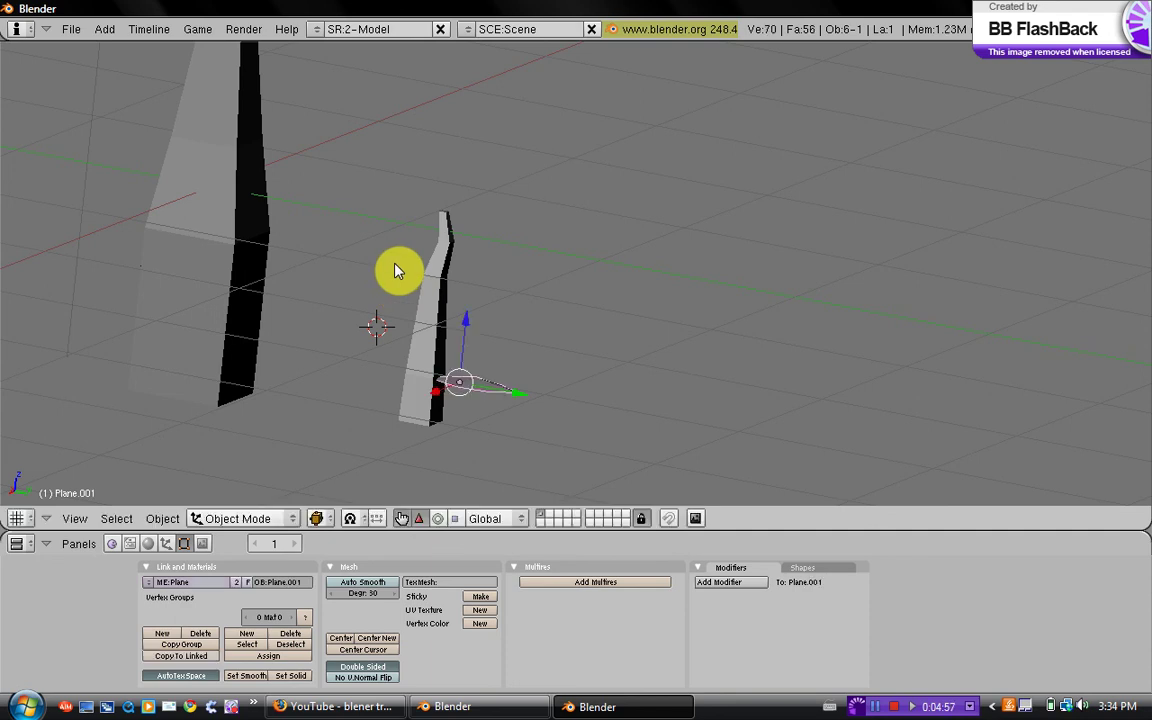
{"action": "left_click_drag", "start_coordinate": [470, 319], "coordinate": [466, 286]}
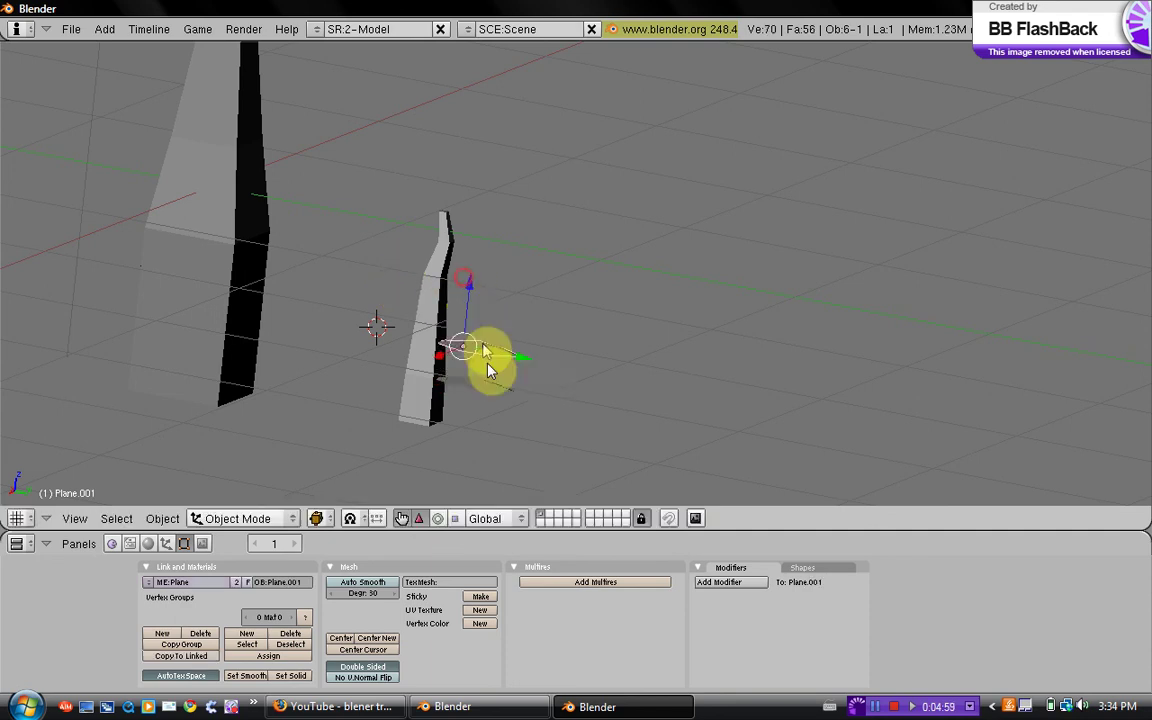
{"action": "middle_click_drag", "start_coordinate": [488, 363], "coordinate": [540, 363]}
{"action": "left_click_drag", "start_coordinate": [525, 364], "coordinate": [514, 368]}
{"action": "middle_click_drag", "start_coordinate": [478, 325], "coordinate": [561, 327]}
Duplicate the second leaf as a linked copy, raise it along Z, and shift it along Y to meet the branch
{"action": "key", "text": "shift+d"}
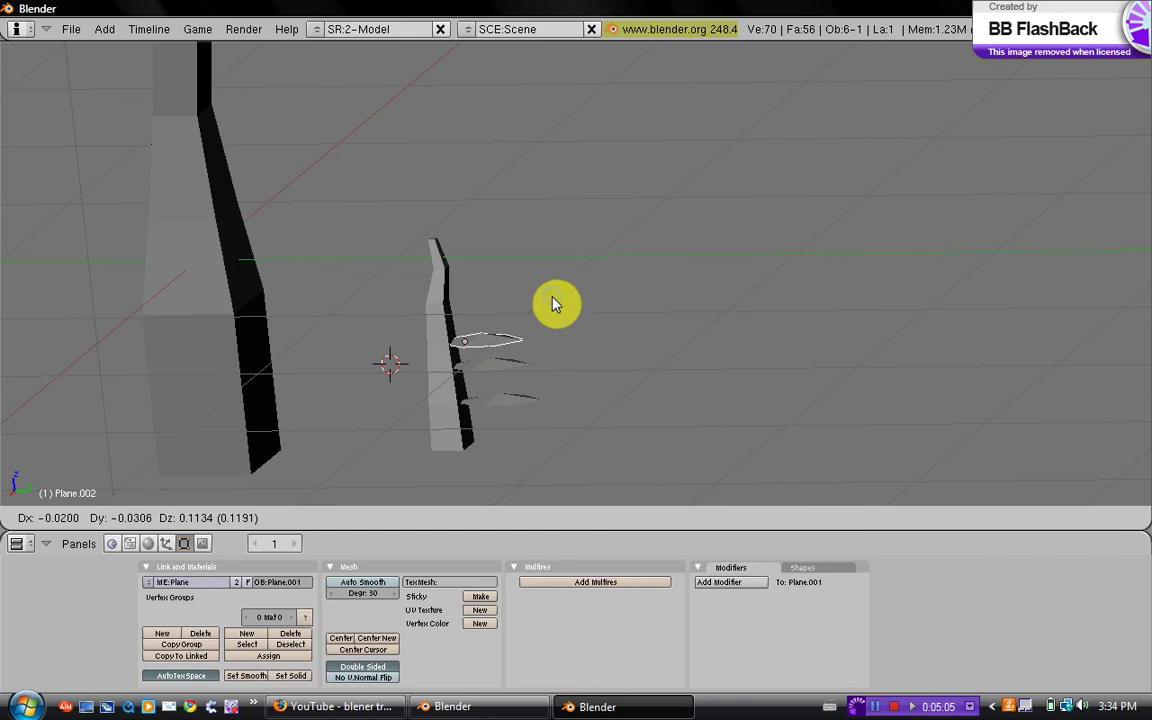
{"action": "left_click", "coordinate": [555, 305]}
{"action": "key", "text": "g"}
{"action": "key", "text": "z"}
{"action": "left_click", "coordinate": [478, 282]}
{"action": "key", "text": "g"}
{"action": "key", "text": "y"}
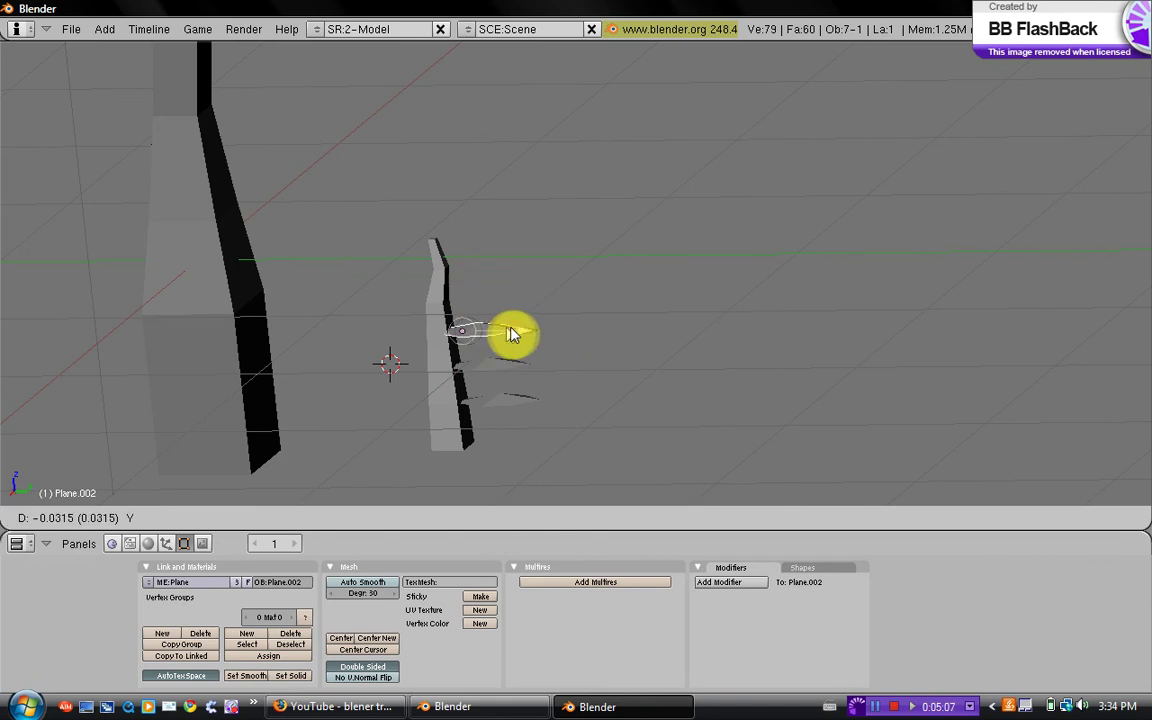
{"action": "left_click_drag", "start_coordinate": [511, 331], "coordinate": [515, 330]}
Add two more linked leaf copies above the third leaf, raising each along Z up to the bent branch tip
{"action": "middle_click_drag", "start_coordinate": [515, 330], "coordinate": [530, 300]}
{"action": "key", "text": "shift+d"}
{"action": "right_click", "coordinate": [523, 277]}
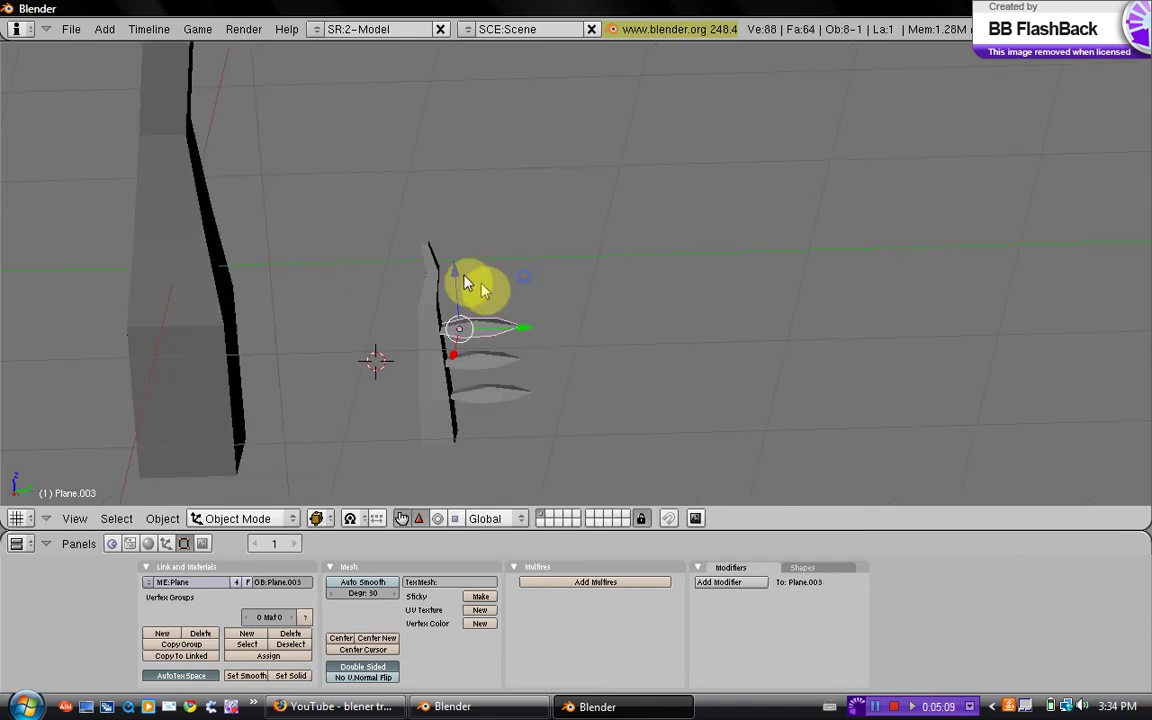
{"action": "key", "text": "shift+d"}
{"action": "key", "text": "z"}
{"action": "left_click", "coordinate": [502, 306]}
{"action": "key", "text": "g"}
{"action": "left_click", "coordinate": [455, 266]}
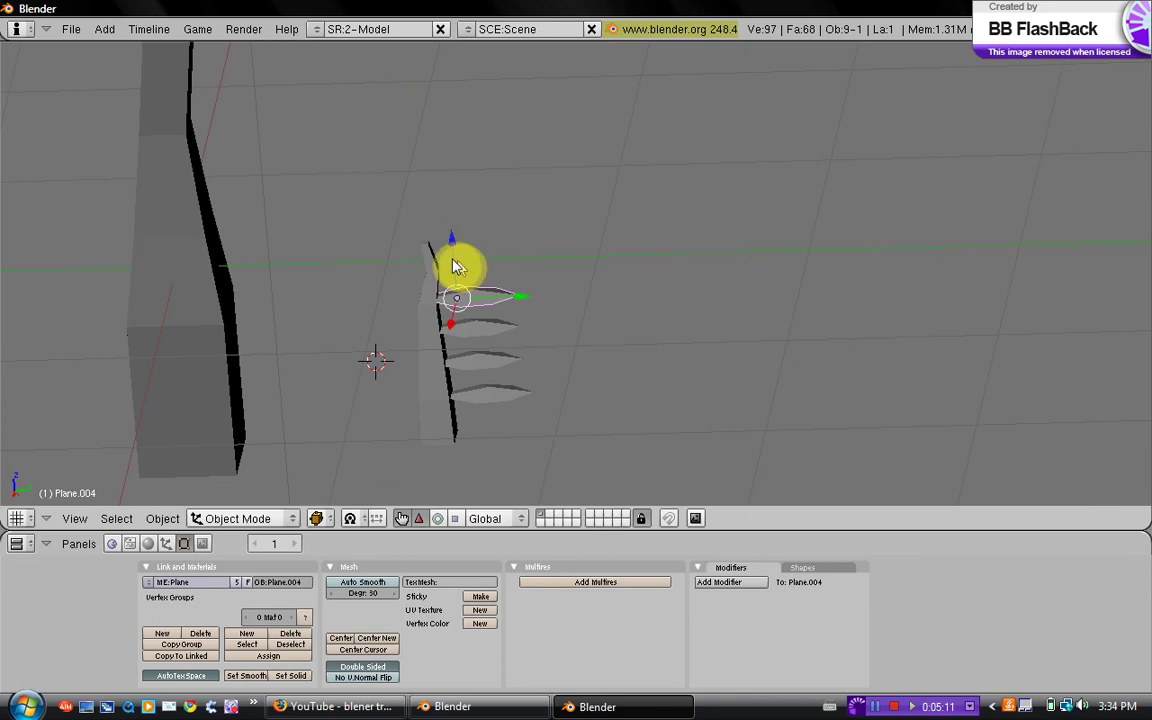
{"action": "key", "text": "g"}
{"action": "key", "text": "z"}
{"action": "left_click", "coordinate": [472, 255]}
Duplicate the top leaf, rotate the copy to face the trunk, and move it to the opposite side of the branch tip
{"action": "key", "text": "shift+d"}
{"action": "right_click", "coordinate": [470, 222]}
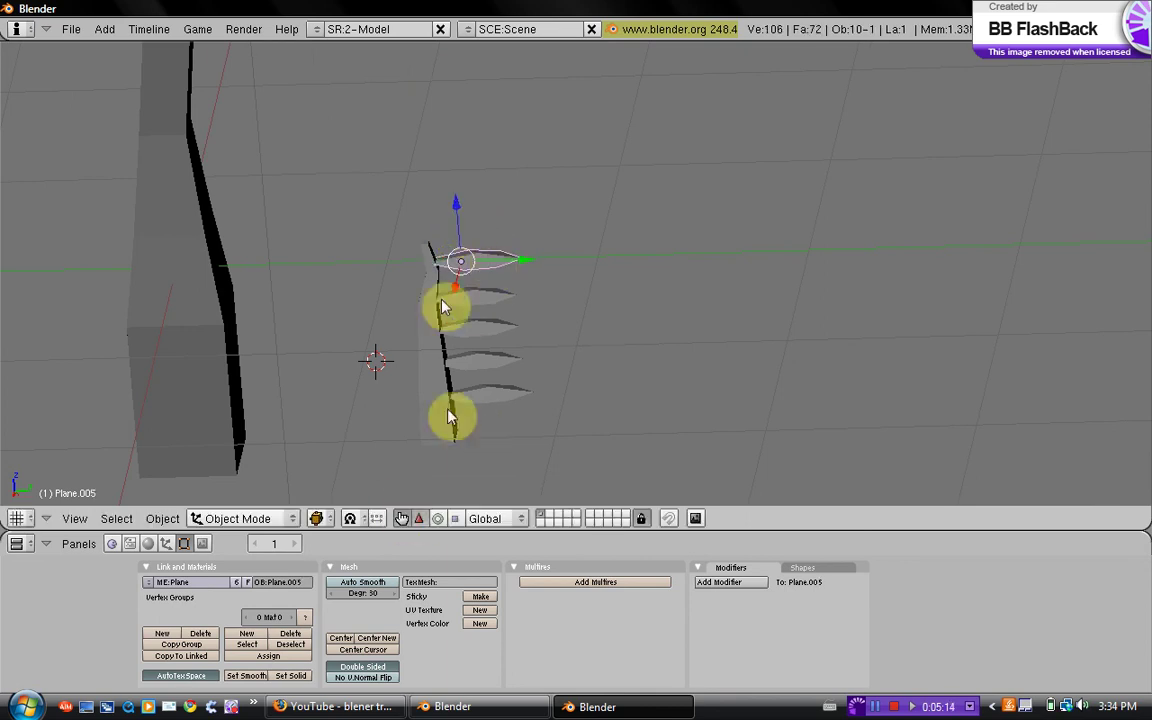
{"action": "middle_click_drag", "start_coordinate": [448, 417], "coordinate": [452, 500]}
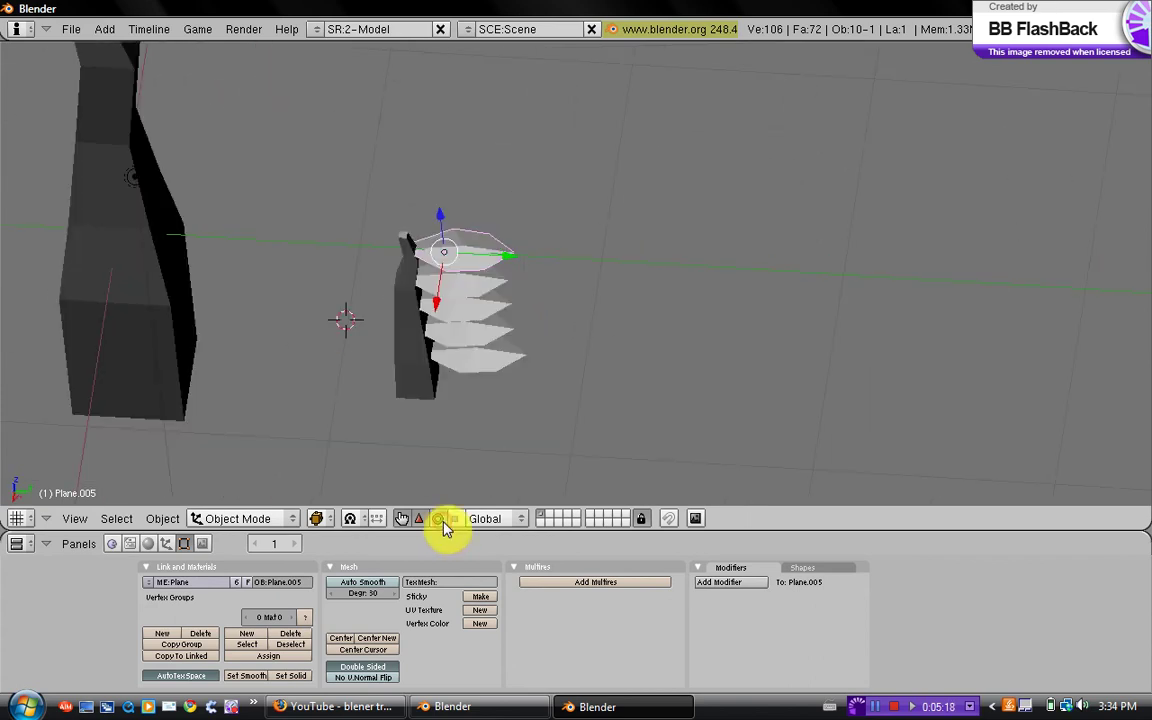
{"action": "left_click", "coordinate": [440, 520]}
{"action": "left_click_drag", "start_coordinate": [512, 239], "coordinate": [437, 182]}
{"action": "left_click", "coordinate": [418, 518]}
{"action": "left_click_drag", "start_coordinate": [512, 262], "coordinate": [437, 257]}
{"action": "middle_click_drag", "start_coordinate": [437, 257], "coordinate": [475, 305]}
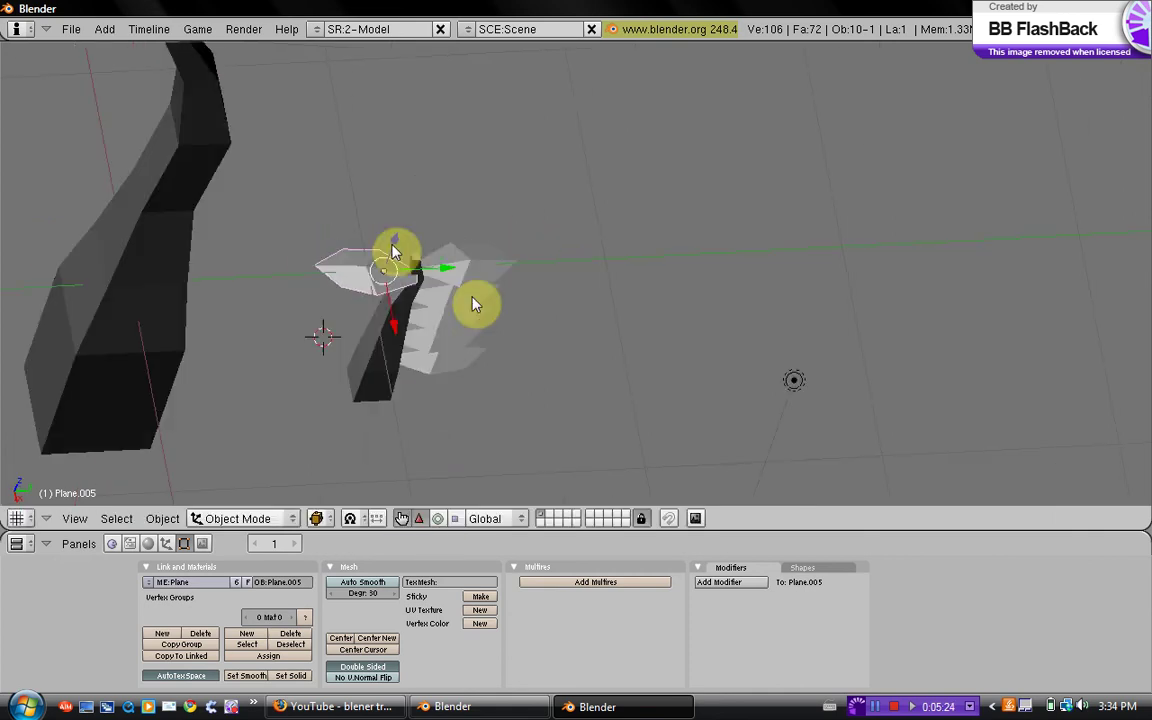
{"action": "left_click_drag", "start_coordinate": [388, 325], "coordinate": [398, 324]}
Make two linked copies of the trunk-side leaf and lower them along Z to space them down the branch
{"action": "key", "text": "shift+d"}
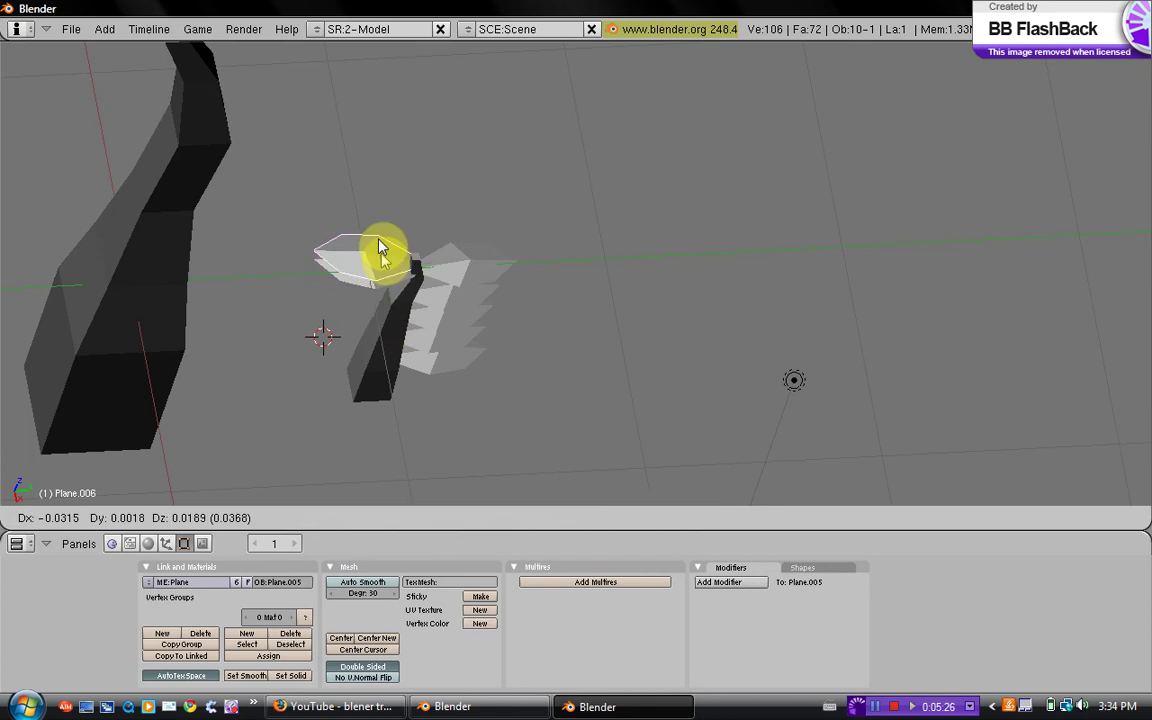
{"action": "left_click", "coordinate": [390, 240]}
{"action": "left_click_drag", "start_coordinate": [389, 234], "coordinate": [400, 296]}
{"action": "left_click", "coordinate": [407, 303]}
{"action": "key", "text": "shift+d"}
{"action": "left_click", "coordinate": [368, 275]}
{"action": "key", "text": "g"}
{"action": "key", "text": "z"}
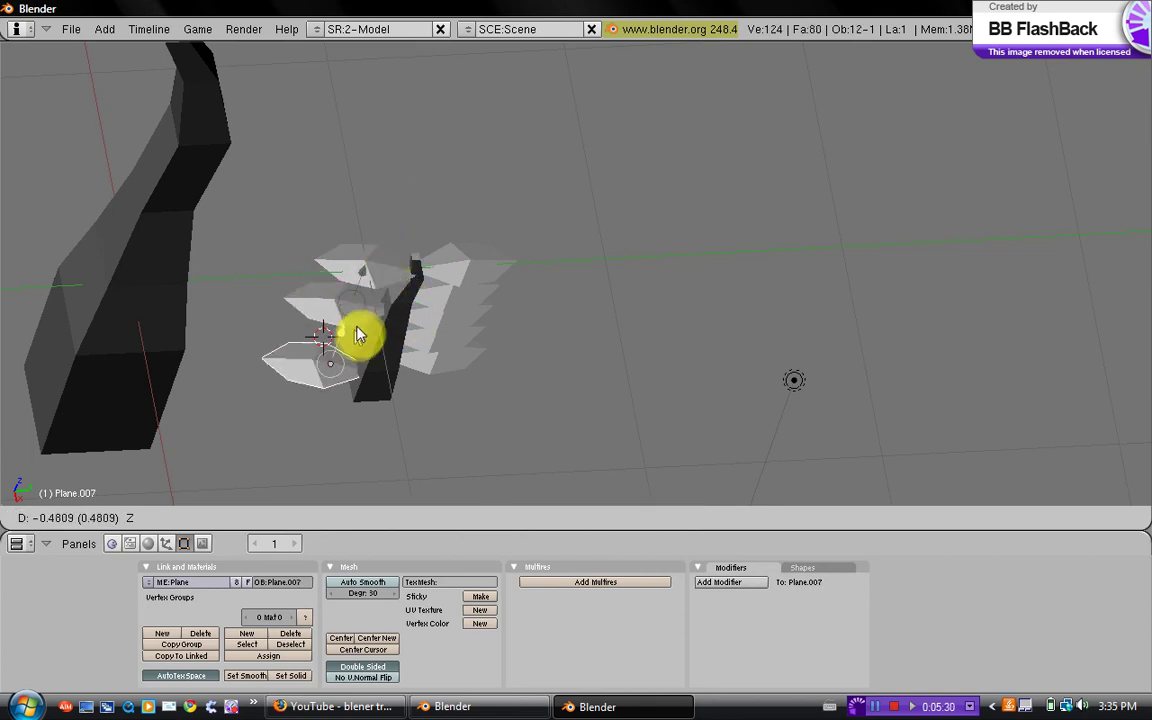
{"action": "left_click", "coordinate": [362, 318]}
Duplicate the lowest trunk-side leaf, lower the copy along Z toward the branch base, and raise it slightly
{"action": "middle_click_drag", "start_coordinate": [362, 318], "coordinate": [460, 258]}
{"action": "key", "text": "shift+d"}
{"action": "key", "text": "z"}
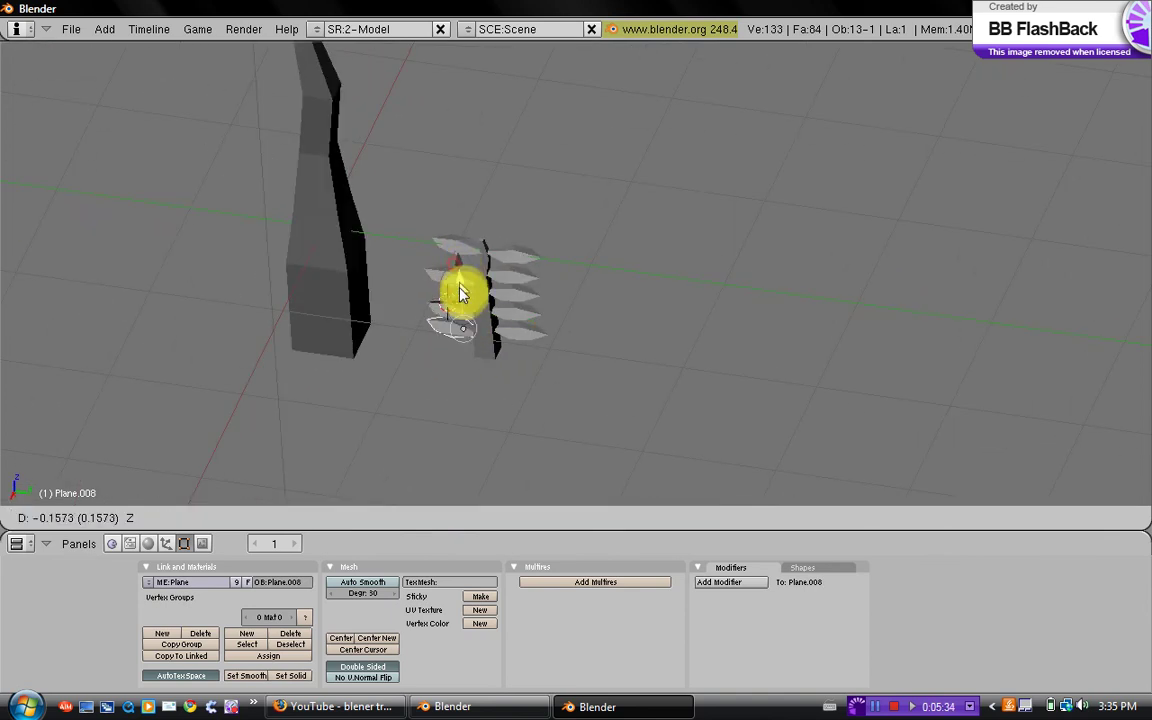
{"action": "left_click", "coordinate": [470, 313]}
{"action": "middle_click_drag", "start_coordinate": [470, 313], "coordinate": [500, 340]}
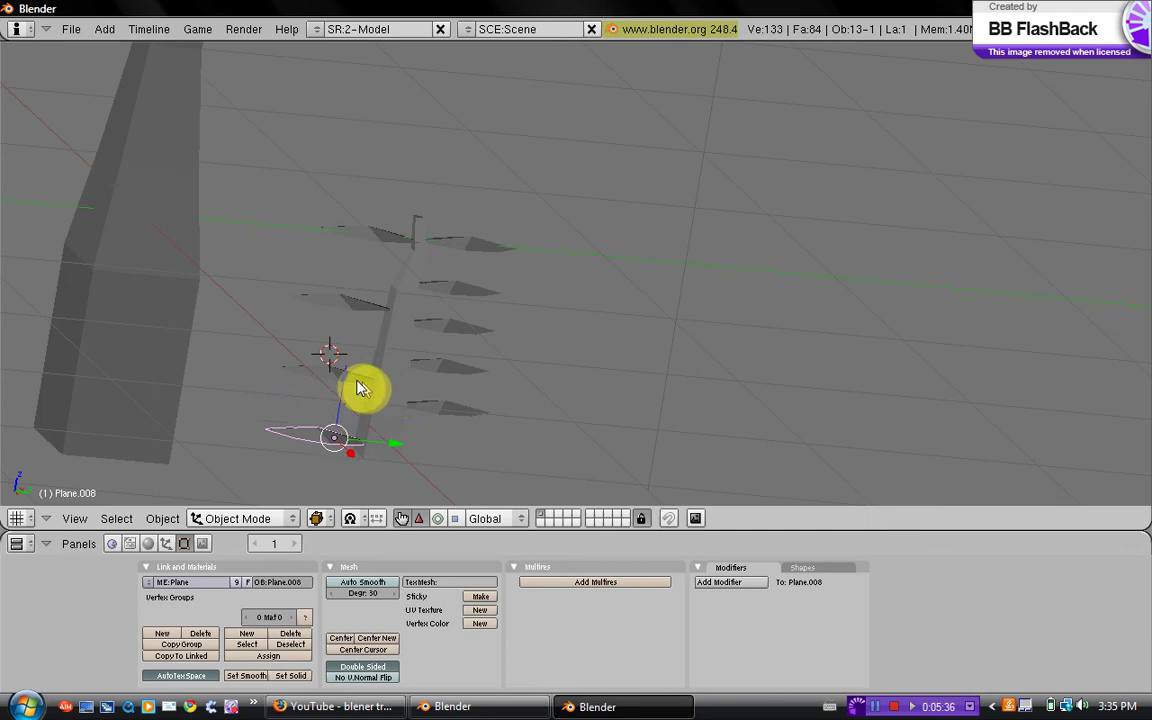
{"action": "left_click_drag", "start_coordinate": [349, 364], "coordinate": [363, 345]}
Select the second leaf from the top on the side away from the trunk and rotate it slightly
{"action": "middle_click_drag", "start_coordinate": [388, 406], "coordinate": [500, 310]}
{"action": "right_click", "coordinate": [490, 298]}
{"action": "left_click", "coordinate": [438, 518]}
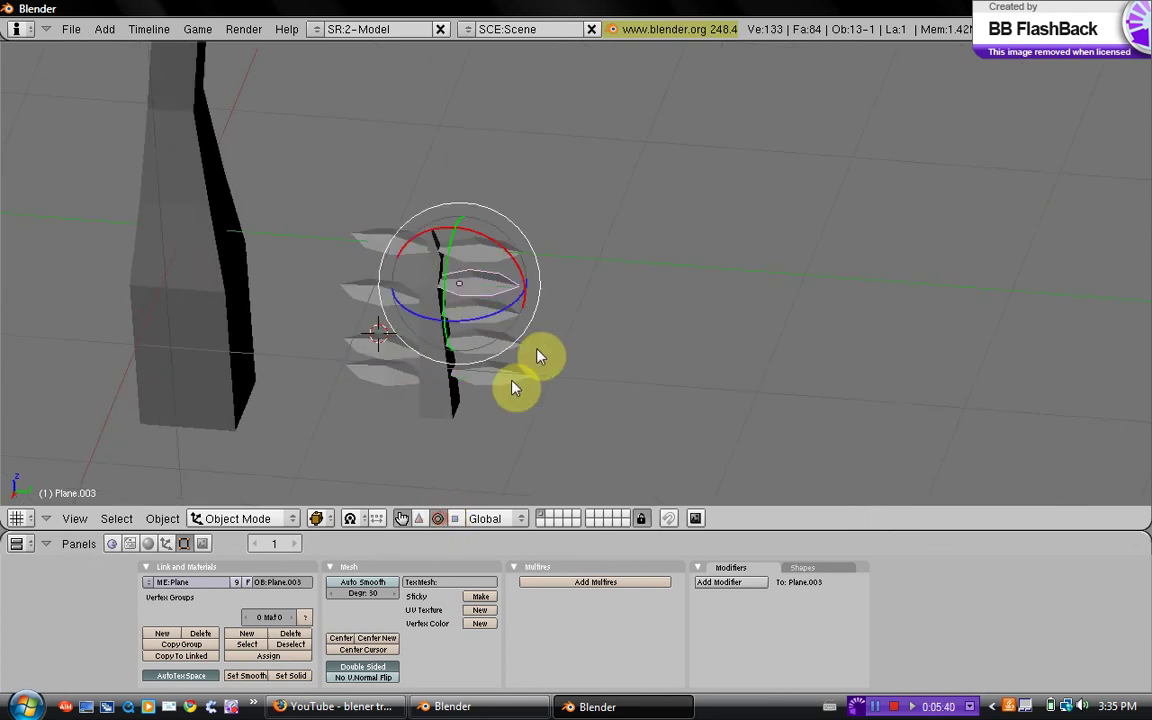
{"action": "middle_click_drag", "start_coordinate": [537, 355], "coordinate": [496, 316]}
{"action": "left_click_drag", "start_coordinate": [496, 316], "coordinate": [458, 330]}
Rotate the second-lowest leaf on the side away from the trunk slightly and move it along Y against the branch
{"action": "left_click", "coordinate": [421, 516]}
{"action": "right_click", "coordinate": [516, 336]}
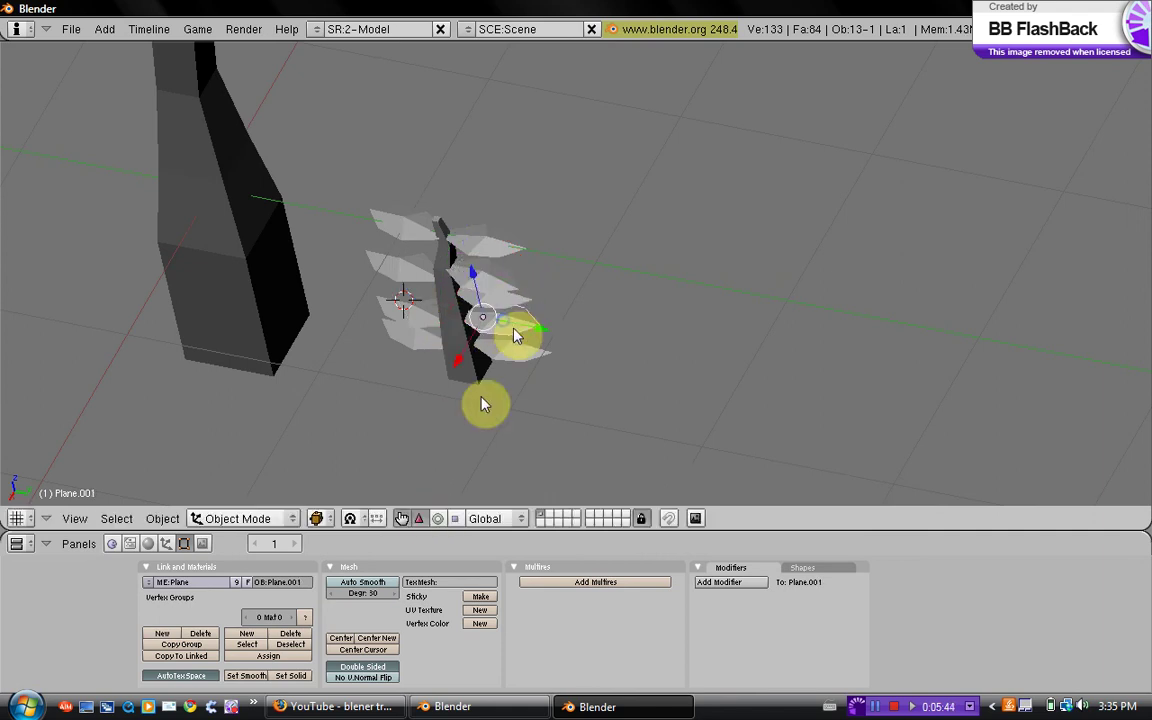
{"action": "left_click", "coordinate": [437, 518]}
{"action": "left_click_drag", "start_coordinate": [497, 372], "coordinate": [504, 372]}
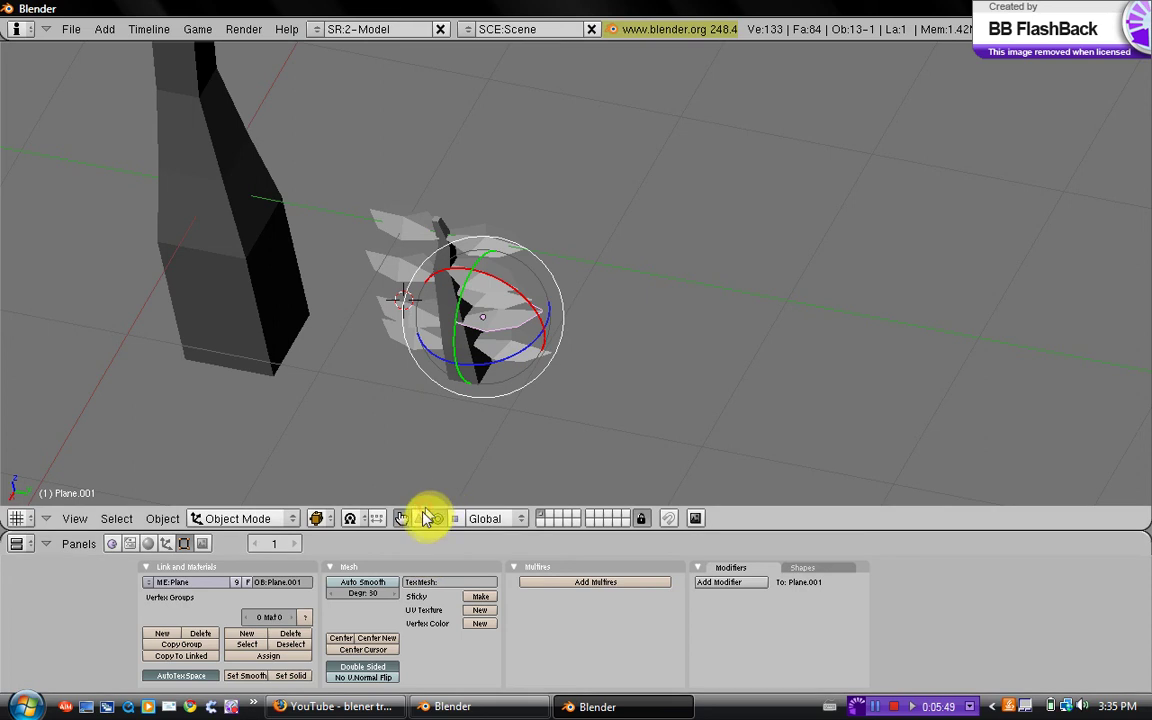
{"action": "left_click", "coordinate": [419, 518]}
{"action": "left_click_drag", "start_coordinate": [522, 327], "coordinate": [540, 334]}
{"action": "middle_click_drag", "start_coordinate": [540, 334], "coordinate": [420, 316]}
Select the small branch together with all its leaves and parent the leaves to the branch
{"action": "right_click", "coordinate": [420, 316]}
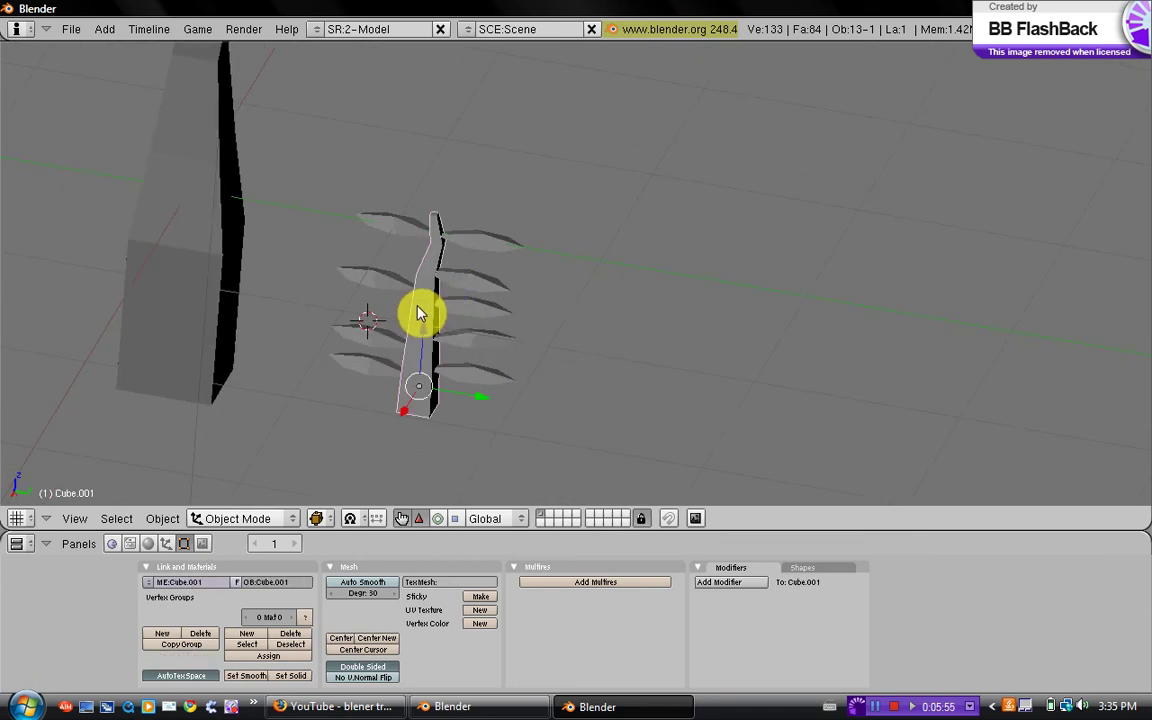
{"action": "middle_click_drag", "start_coordinate": [495, 407], "coordinate": [558, 237]}
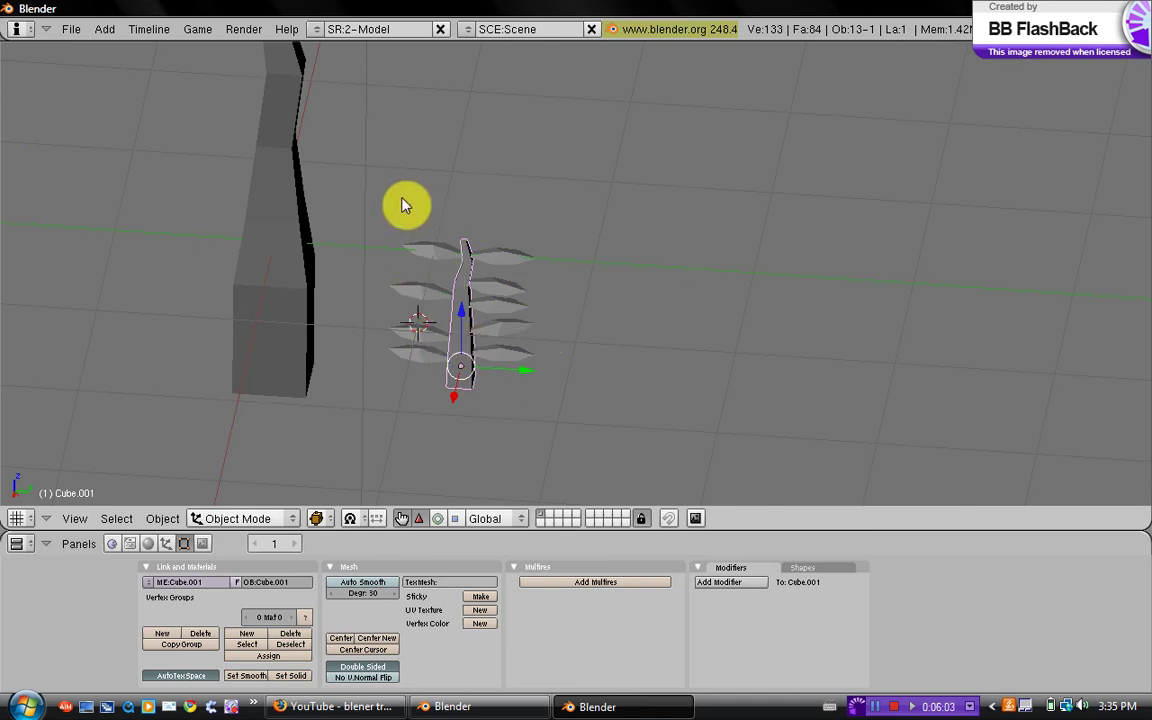
{"action": "key", "text": "g"}
{"action": "left_click", "coordinate": [490, 345]}
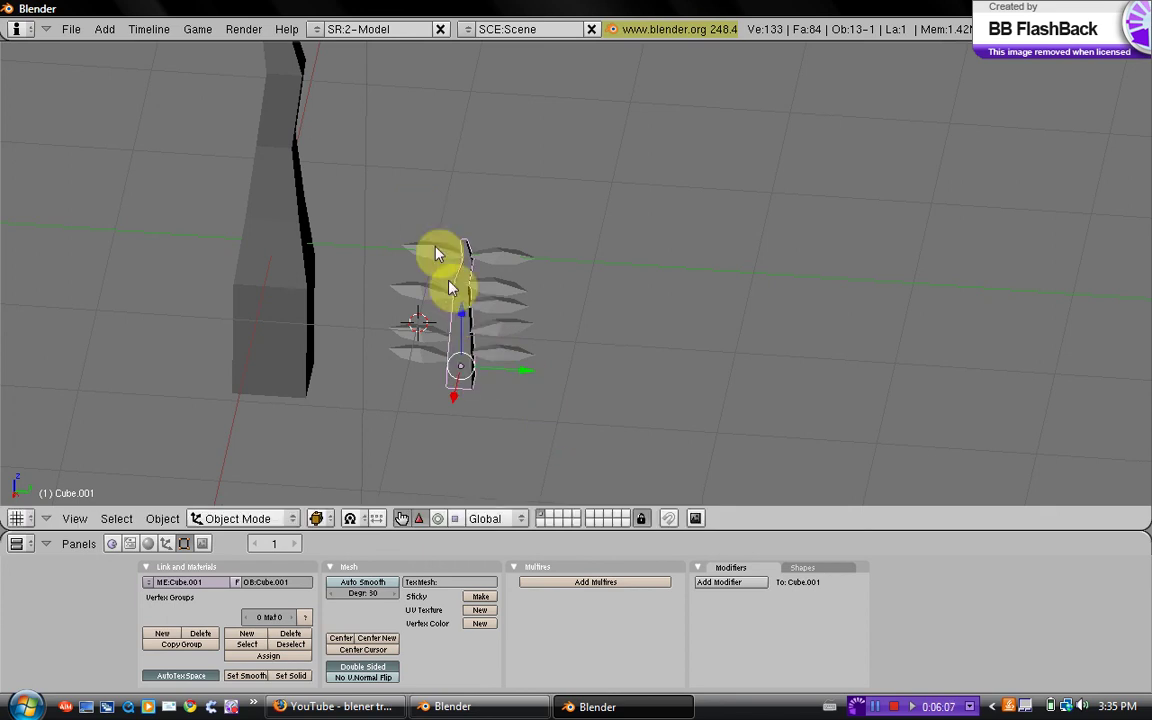
{"action": "left_click_drag", "start_coordinate": [549, 427], "coordinate": [545, 414]}
{"action": "scroll", "coordinate": [546, 414], "scroll_direction": "down", "scroll_amount": 2}
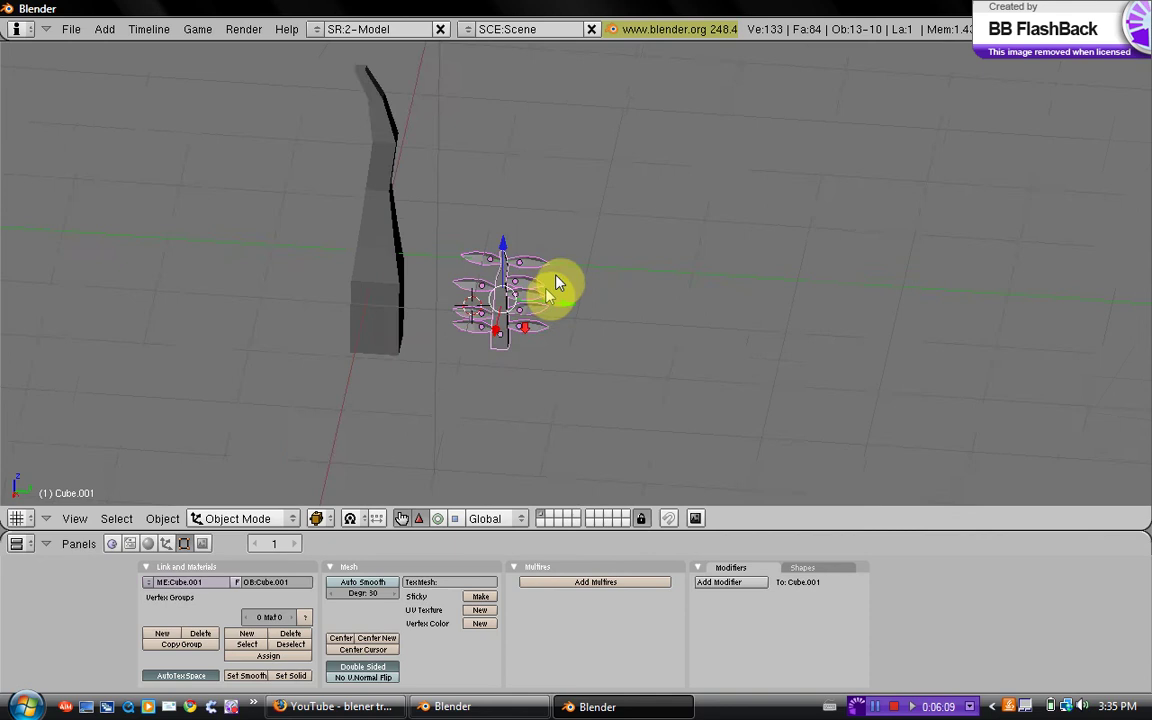
{"action": "mouse_move", "coordinate": [553, 280]}
{"action": "middle_mouse_down"}
{"action": "mouse_move", "coordinate": [407, 302]}
{"action": "mouse_move", "coordinate": [545, 270]}
{"action": "middle_mouse_up"}
{"action": "scroll", "coordinate": [535, 288], "scroll_direction": "up", "scroll_amount": 3}
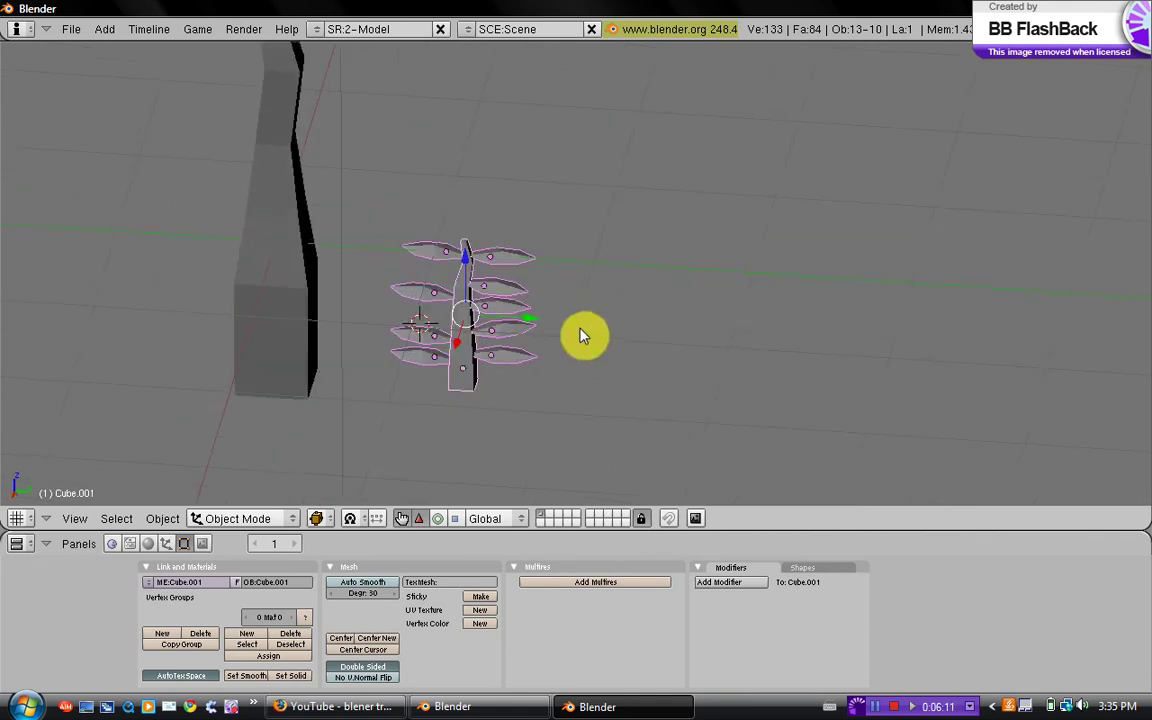
{"action": "key", "text": "ctrl+p"}
Raise the leafy branch along Z to the height of the trunk's upper part
{"action": "middle_click_drag", "start_coordinate": [555, 338], "coordinate": [501, 247]}
{"action": "key", "text": "g"}
{"action": "key", "text": "z"}
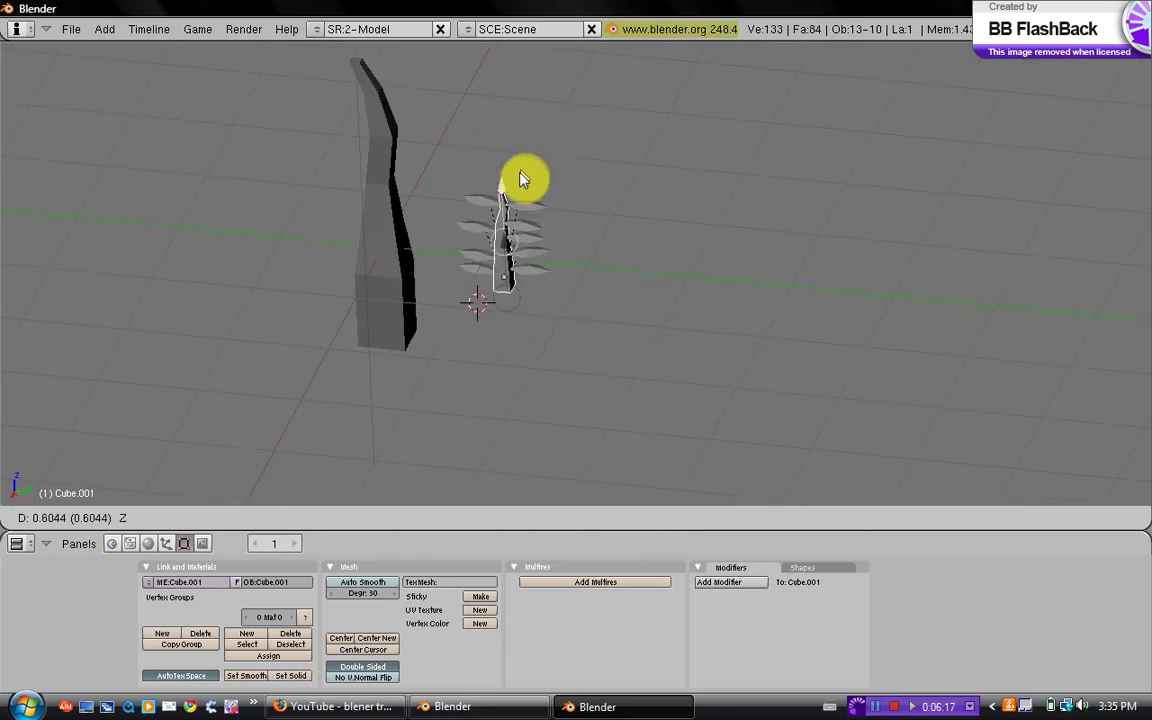
{"action": "left_click", "coordinate": [520, 180]}
{"action": "key", "text": "g"}
{"action": "key", "text": "z"}
{"action": "left_click", "coordinate": [505, 95]}
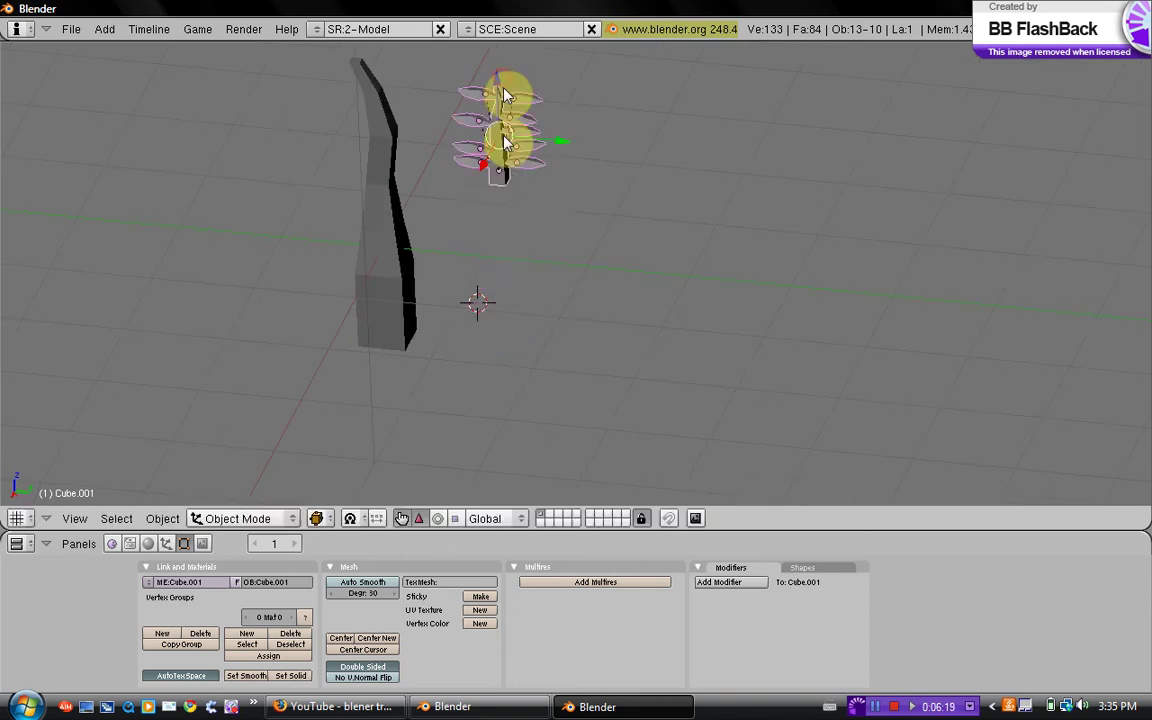
Rotate the leafy branch about several axes until it lies horizontally with its narrow tip pointing away from the trunk
{"action": "scroll", "coordinate": [540, 249], "scroll_direction": "up", "scroll_amount": 4}
{"action": "scroll", "coordinate": [550, 300], "scroll_direction": "down", "scroll_amount": 1}
{"action": "middle_click_drag", "start_coordinate": [600, 310], "coordinate": [650, 496], "text": "shift"}
{"action": "scroll", "coordinate": [563, 270], "scroll_direction": "down", "scroll_amount": 1}
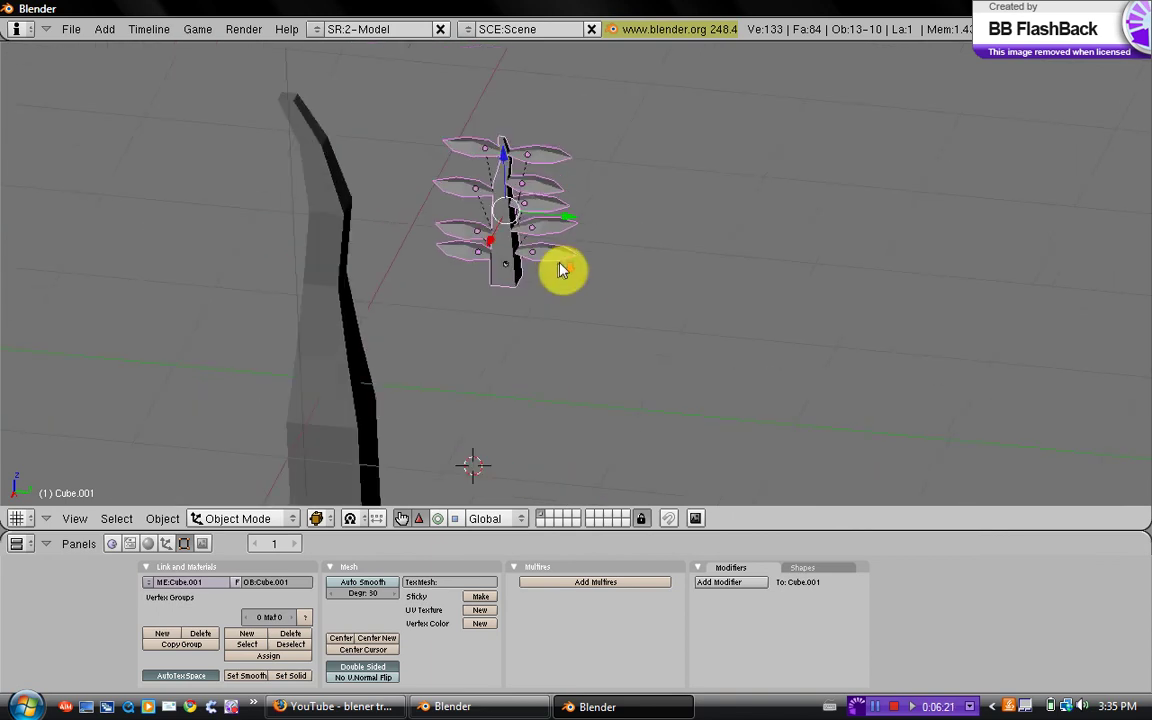
{"action": "middle_click_drag", "start_coordinate": [560, 270], "coordinate": [575, 290]}
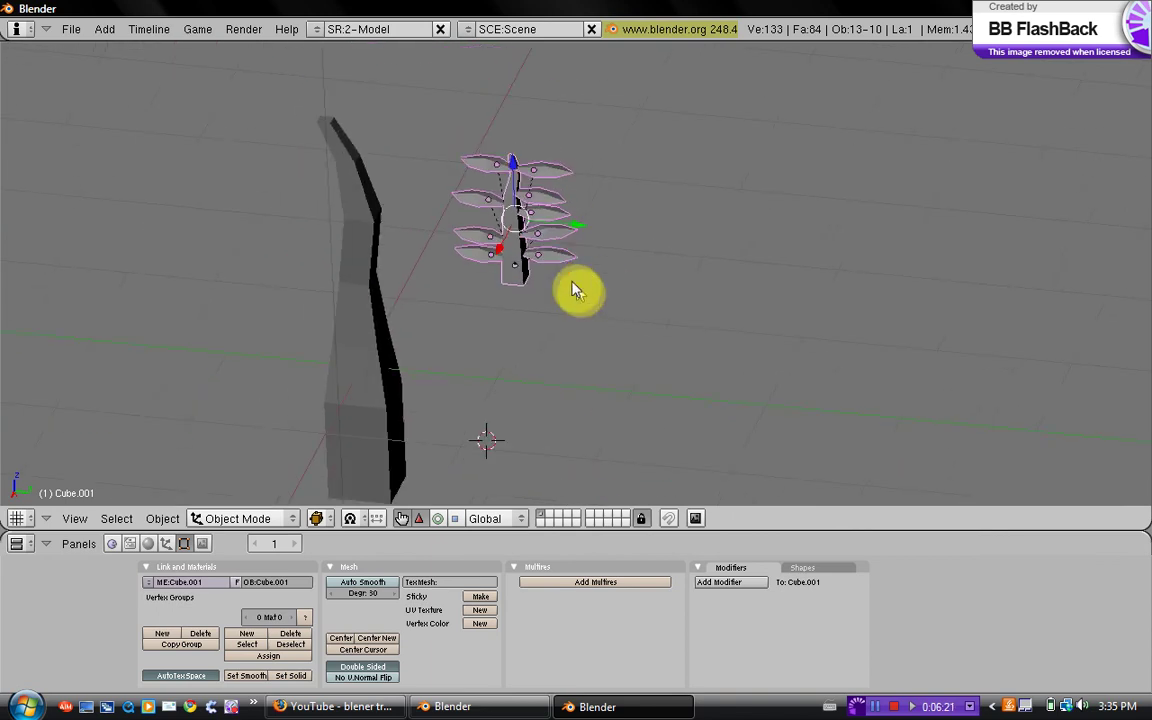
{"action": "left_click", "coordinate": [438, 518]}
{"action": "left_click_drag", "start_coordinate": [579, 201], "coordinate": [532, 312]}
{"action": "scroll", "coordinate": [430, 299], "scroll_direction": "down", "scroll_amount": 2}
{"action": "left_click_drag", "start_coordinate": [563, 233], "coordinate": [487, 305]}
{"action": "middle_click_drag", "start_coordinate": [500, 275], "coordinate": [600, 257]}
{"action": "left_click_drag", "start_coordinate": [607, 255], "coordinate": [616, 226]}
{"action": "middle_click_drag", "start_coordinate": [370, 240], "coordinate": [607, 283]}
{"action": "scroll", "coordinate": [551, 267], "scroll_direction": "up", "scroll_amount": 4}
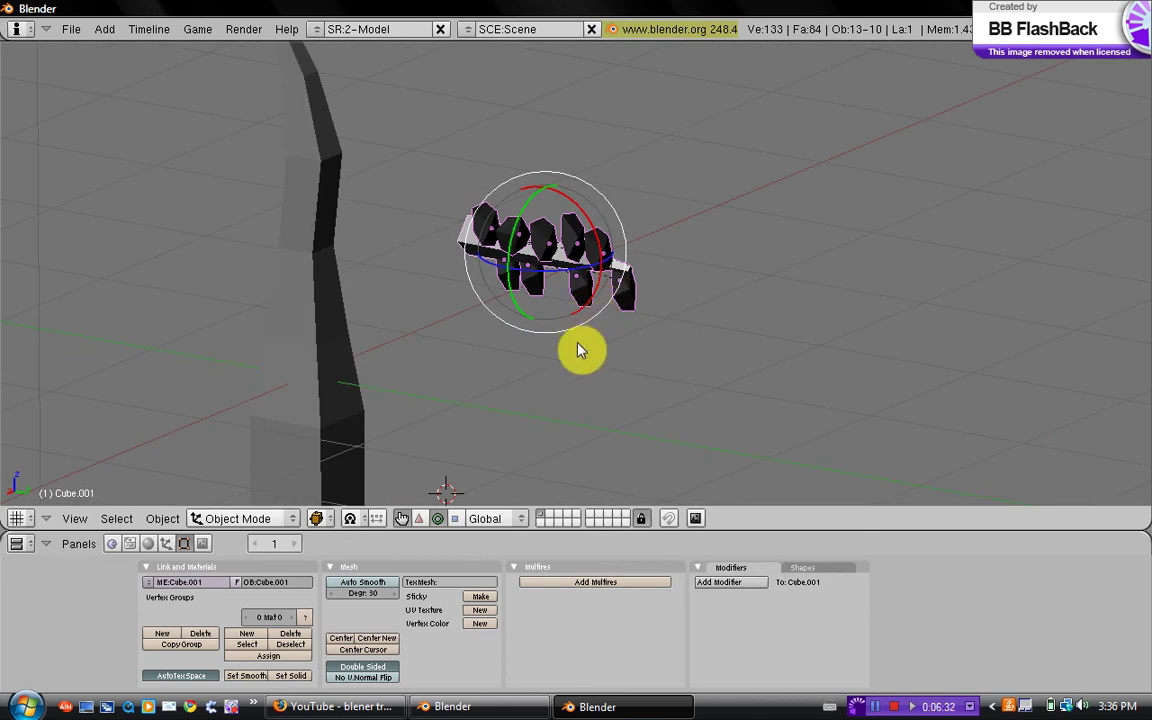
{"action": "middle_click_drag", "start_coordinate": [573, 341], "coordinate": [676, 320]}
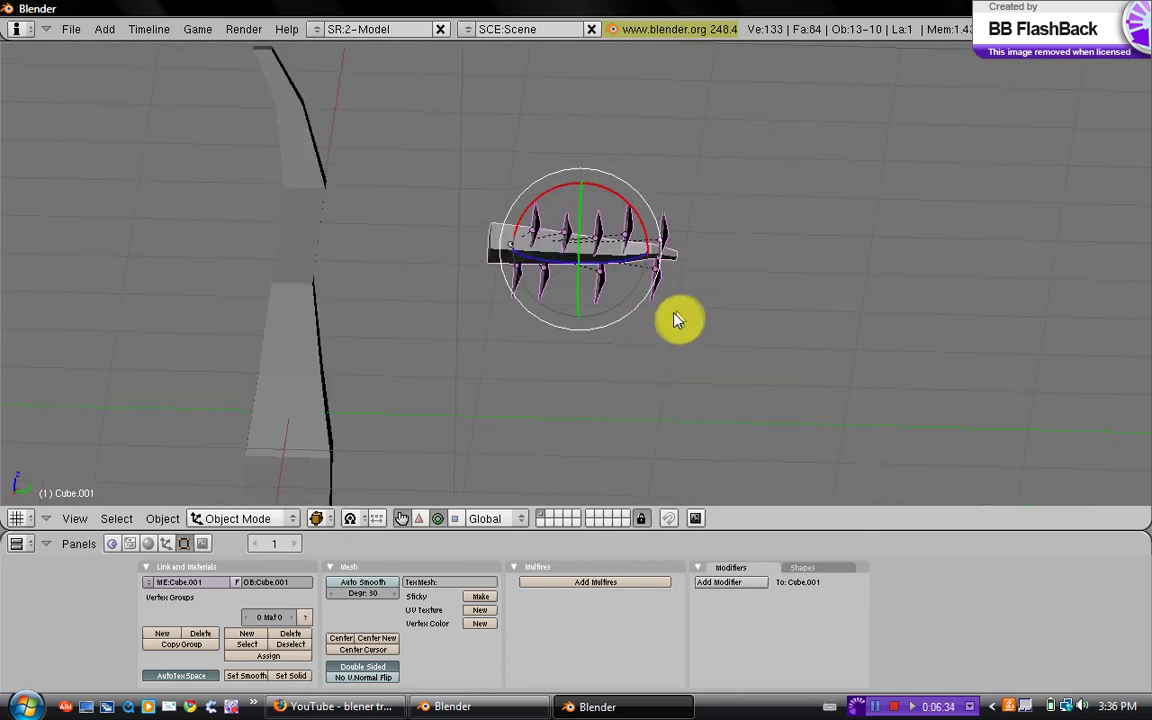
Make two linked copies of the leafy branch and lower them along Z to space them below the original
{"action": "key", "text": "shift+d"}
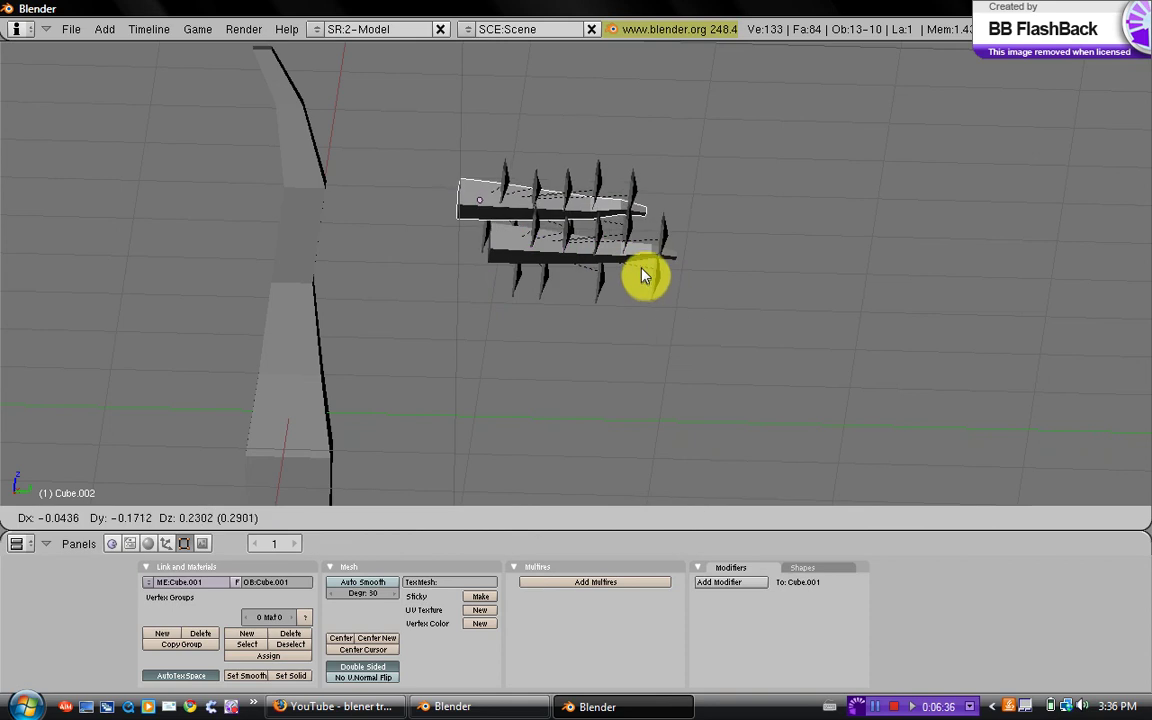
{"action": "left_click", "coordinate": [643, 276]}
{"action": "scroll", "coordinate": [600, 380], "scroll_direction": "down", "scroll_amount": 4}
{"action": "left_click", "coordinate": [420, 517]}
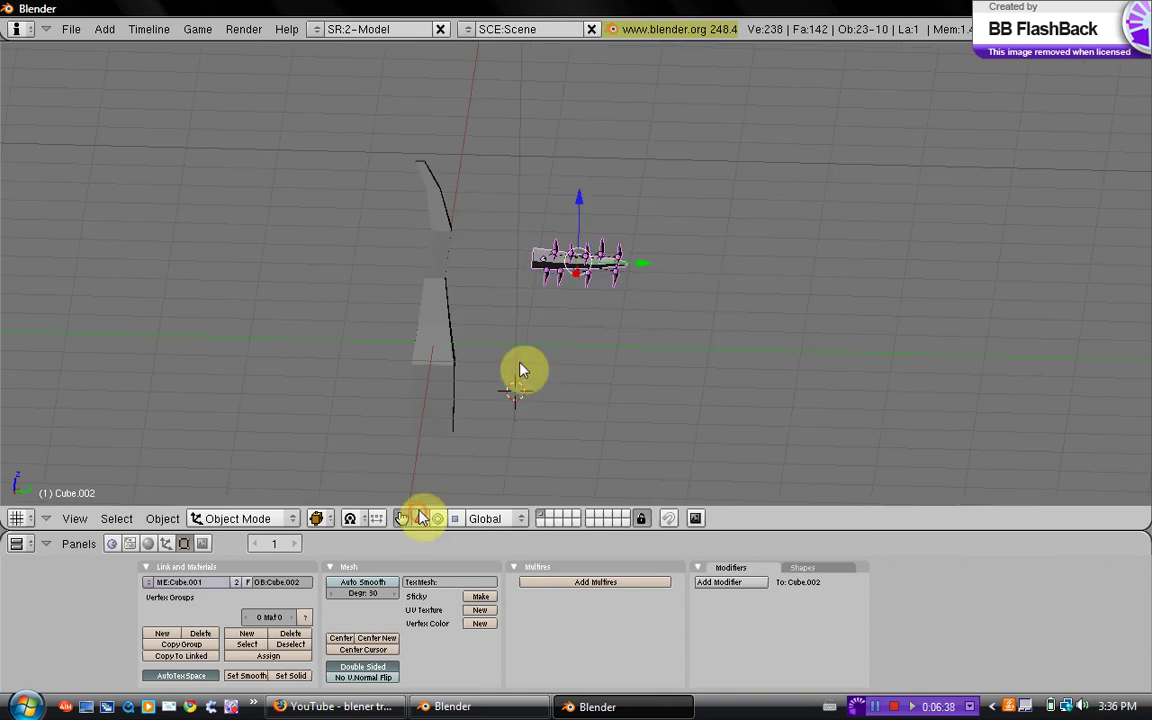
{"action": "left_click_drag", "start_coordinate": [577, 187], "coordinate": [583, 273]}
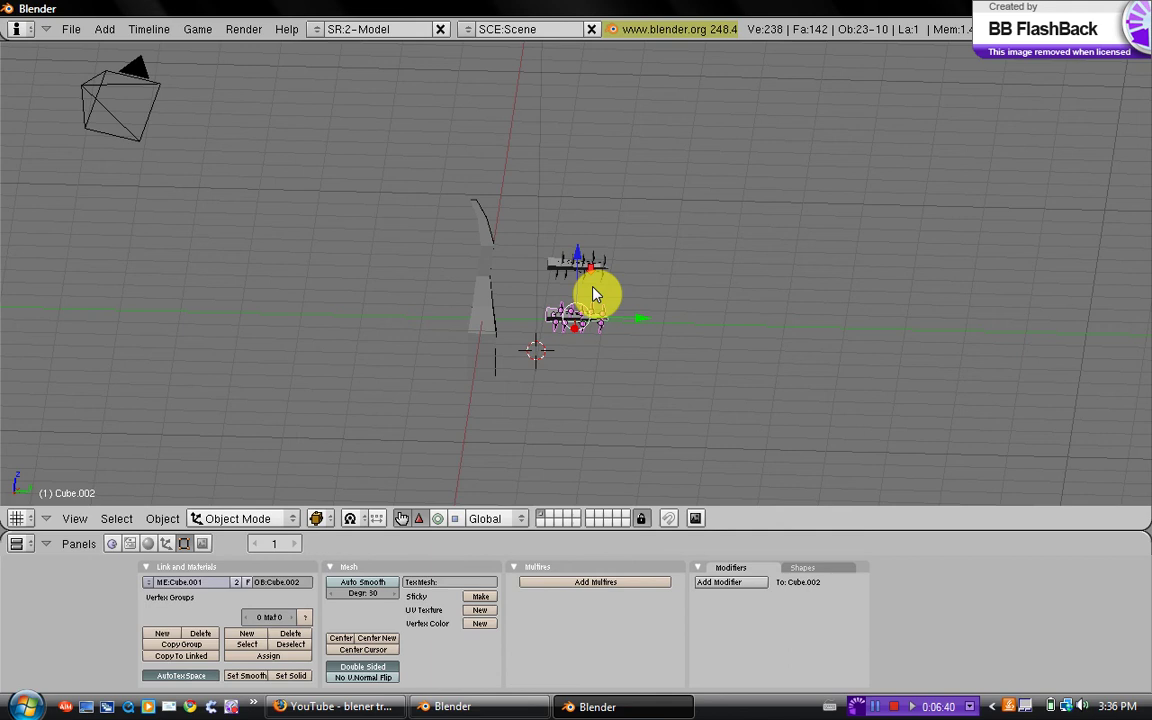
{"action": "key", "text": "alt+d"}
{"action": "right_click", "coordinate": [580, 236]}
{"action": "left_click_drag", "start_coordinate": [578, 252], "coordinate": [572, 297]}
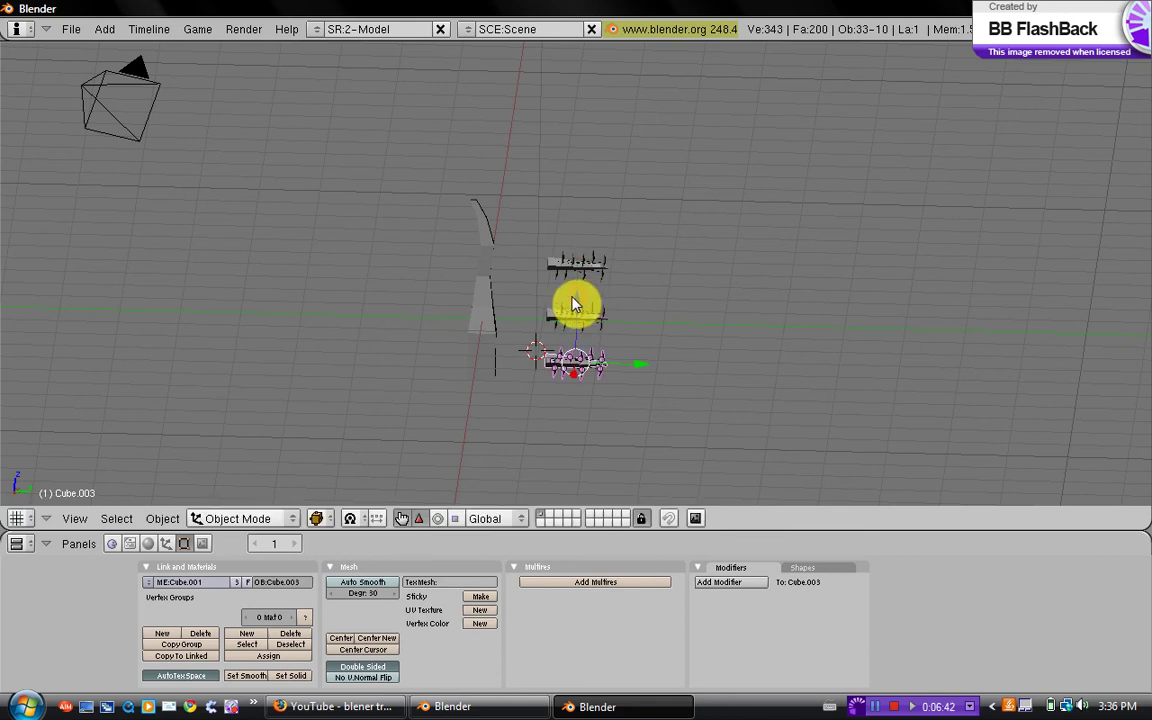
Duplicate the lowest leafy branch and raise the copy along Z above the original
{"action": "key", "text": "shift+d"}
{"action": "left_click", "coordinate": [576, 306]}
{"action": "key", "text": "g"}
{"action": "key", "text": "z"}
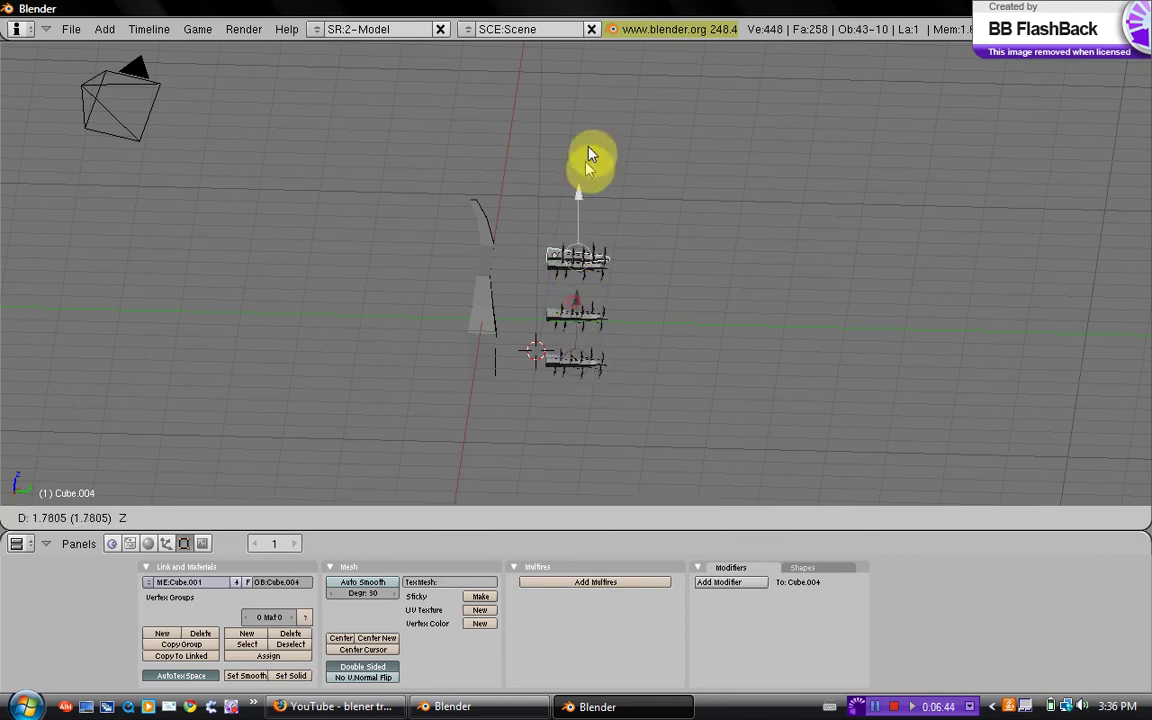
{"action": "left_click", "coordinate": [587, 166]}
Duplicate the top leafy branch and move the copy along Y to the opposite side of the trunk
{"action": "key", "text": "shift+d"}
{"action": "left_click", "coordinate": [625, 211]}
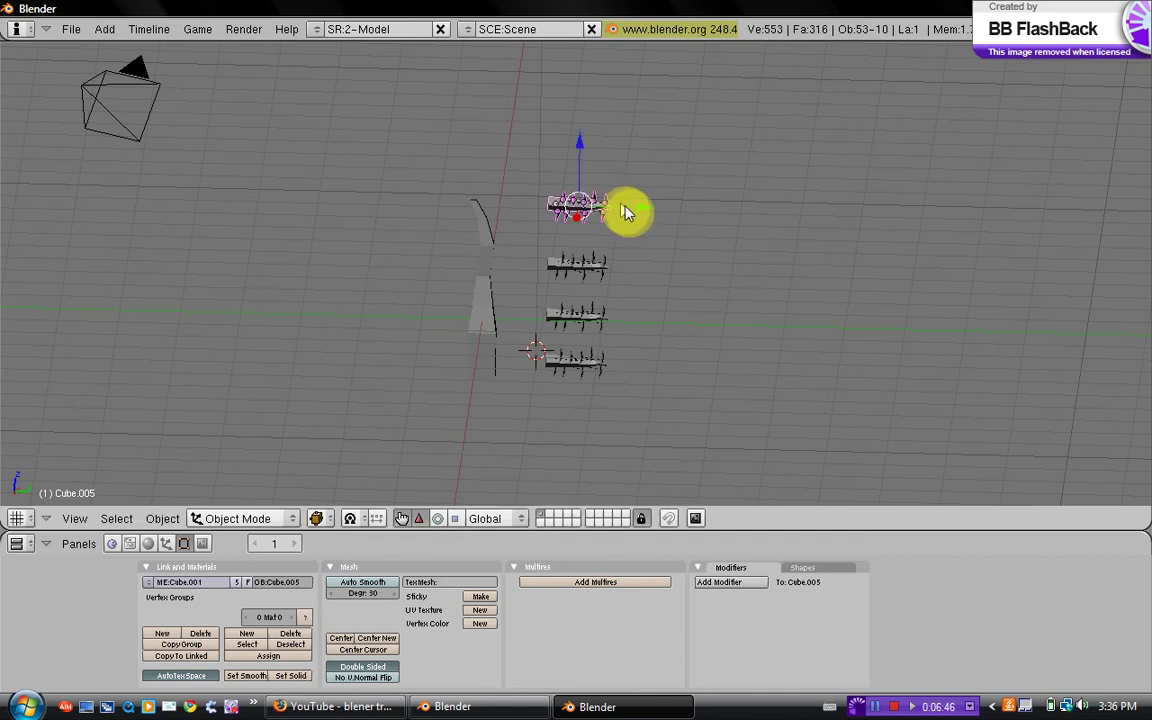
{"action": "key", "text": "g"}
{"action": "key", "text": "y"}
{"action": "left_click", "coordinate": [450, 218]}
Make three more copies of the branch on the opposite side and lower them along Z into a vertical column
{"action": "key", "text": "shift+d"}
{"action": "left_click", "coordinate": [399, 231]}
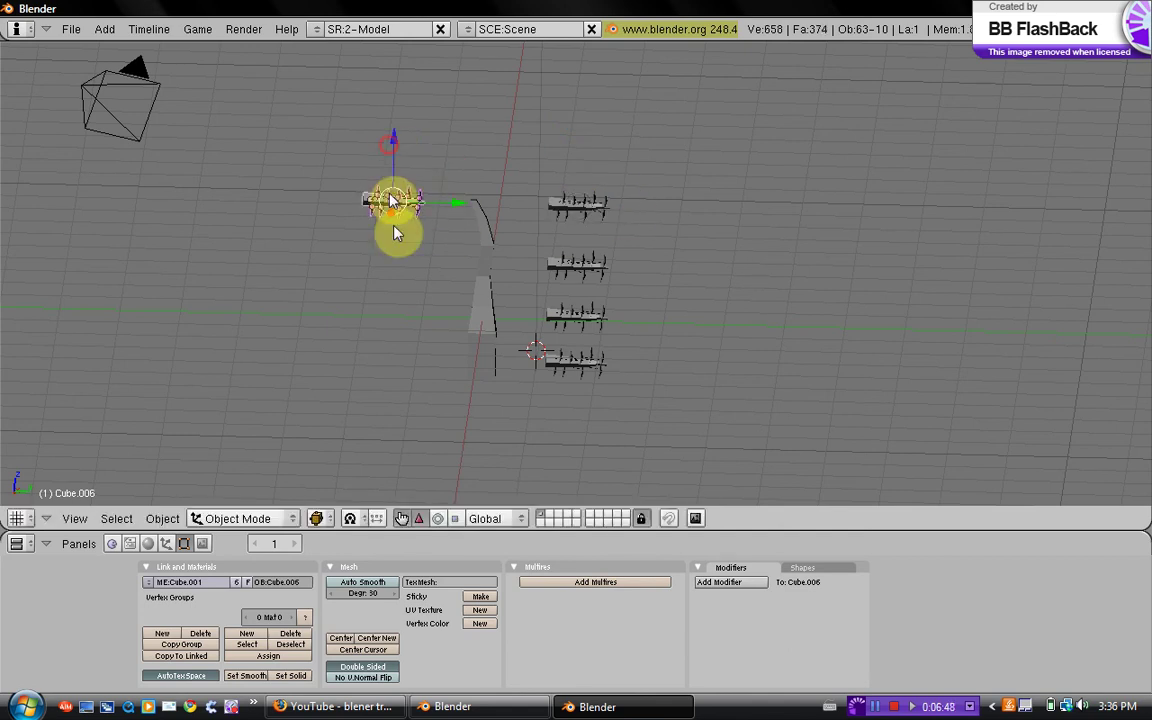
{"action": "key", "text": "g"}
{"action": "key", "text": "z"}
{"action": "key", "text": "shift+d"}
{"action": "left_click", "coordinate": [397, 227]}
{"action": "left_click_drag", "start_coordinate": [397, 225], "coordinate": [394, 278]}
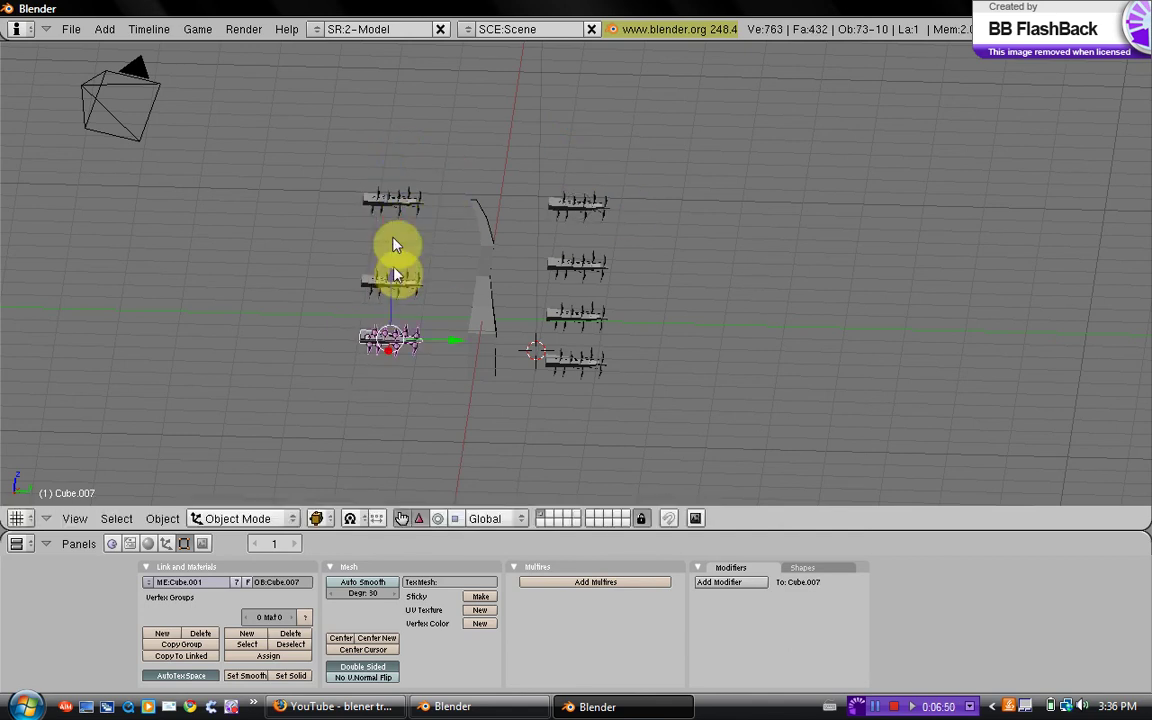
{"action": "key", "text": "shift+d"}
{"action": "key", "text": "z"}
{"action": "left_click", "coordinate": [402, 320]}
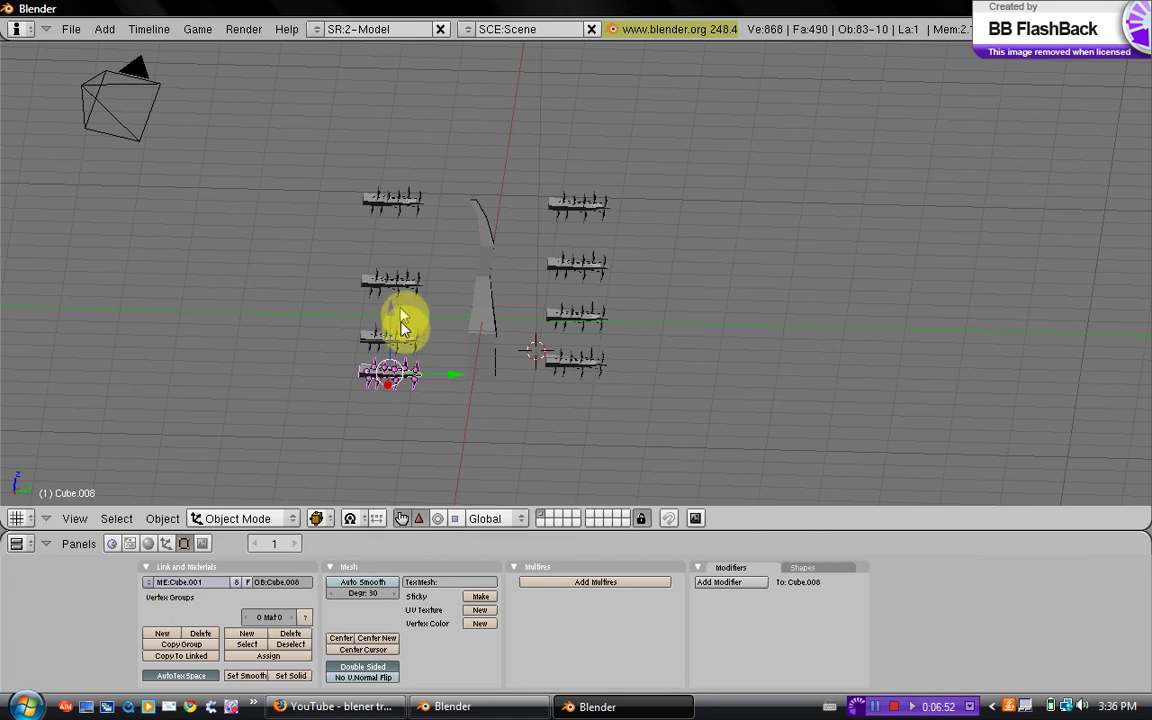
Raise the third branch from the top in the new column along Z to even out the spacing
{"action": "right_click", "coordinate": [373, 334]}
{"action": "key", "text": "g"}
{"action": "key", "text": "z"}
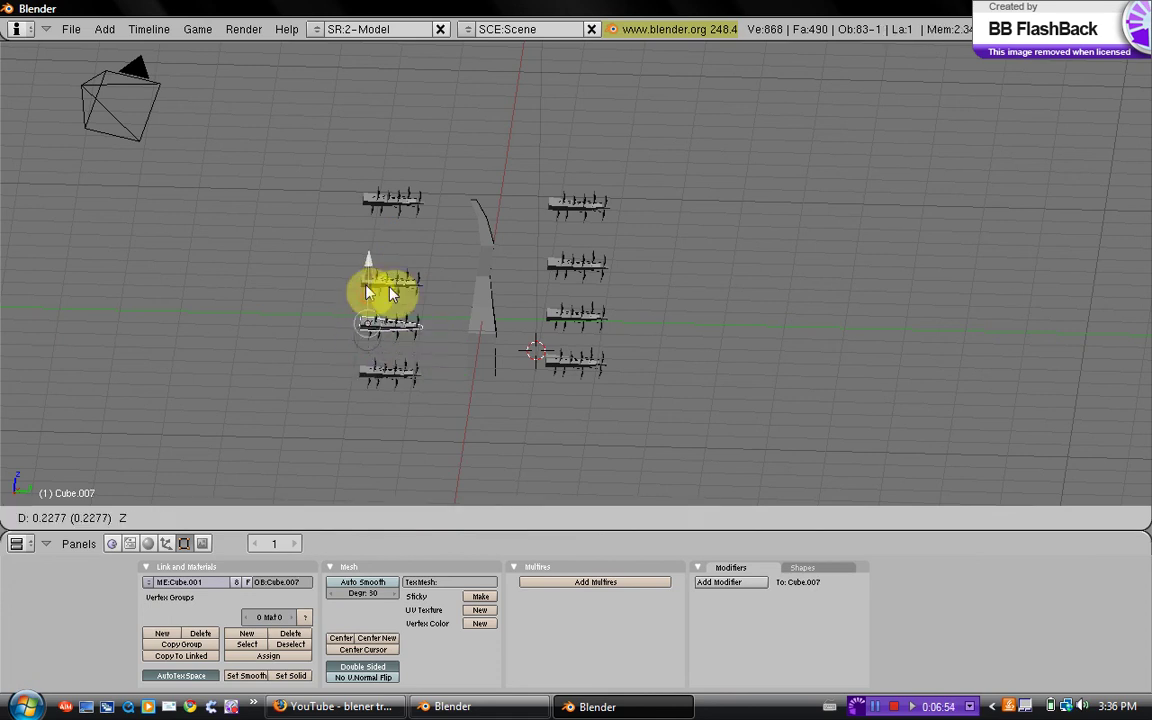
{"action": "left_click", "coordinate": [380, 290]}
Move the top branch of the original column along Y to the trunk and lower it beside the trunk's upper bend
{"action": "middle_click_drag", "start_coordinate": [463, 333], "coordinate": [556, 279]}
{"action": "scroll", "coordinate": [556, 279], "scroll_direction": "up", "scroll_amount": 5}
{"action": "middle_click_drag", "start_coordinate": [516, 155], "coordinate": [487, 188]}
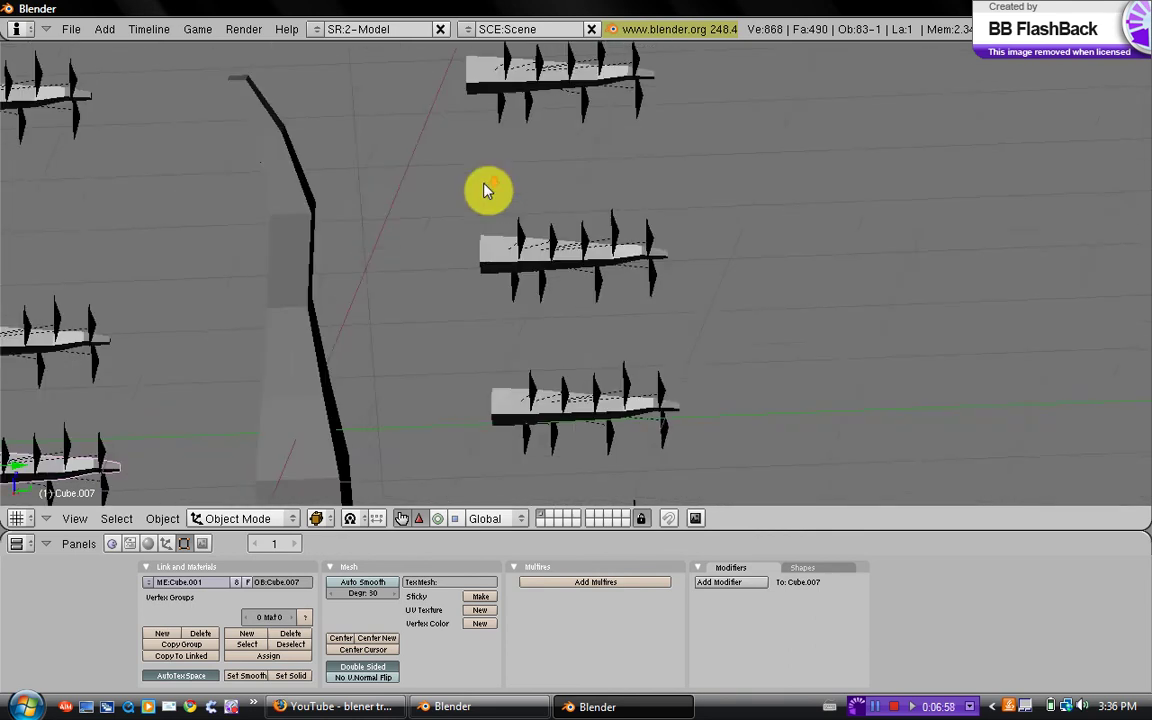
{"action": "scroll", "coordinate": [487, 188], "scroll_direction": "down", "scroll_amount": 2}
{"action": "middle_click_drag", "start_coordinate": [573, 290], "coordinate": [587, 328]}
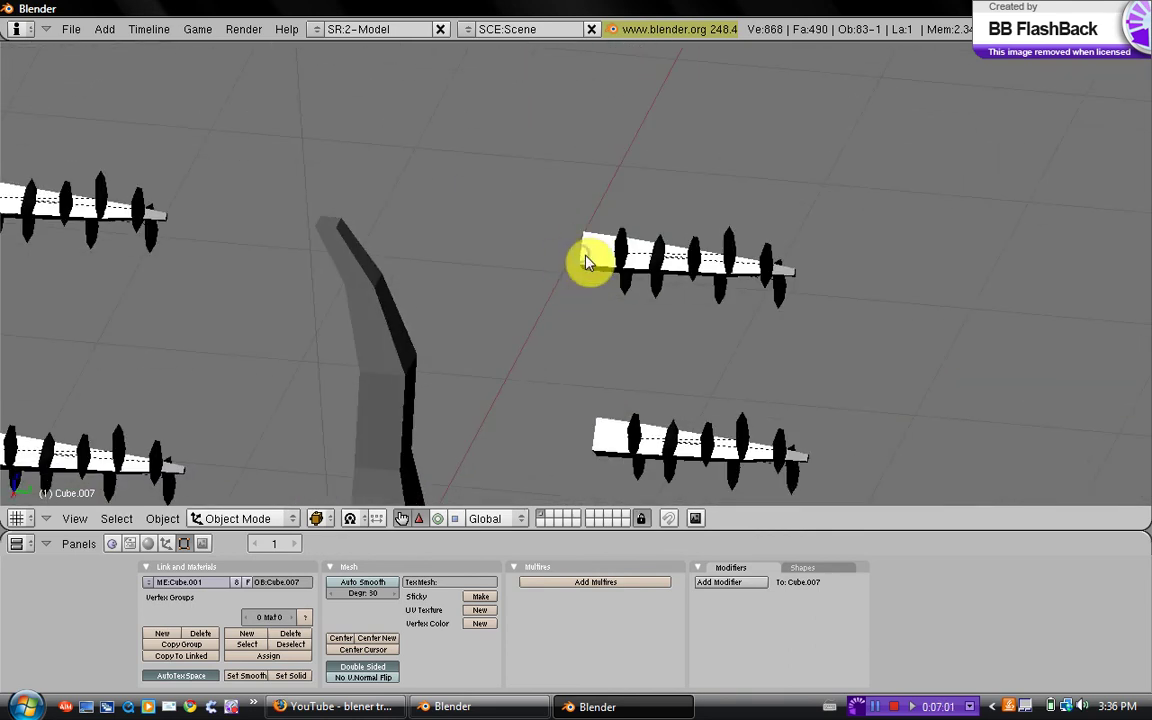
{"action": "left_click_drag", "start_coordinate": [665, 265], "coordinate": [404, 272]}
{"action": "scroll", "coordinate": [476, 287], "scroll_direction": "down", "scroll_amount": 2}
{"action": "middle_click_drag", "start_coordinate": [478, 293], "coordinate": [458, 256]}
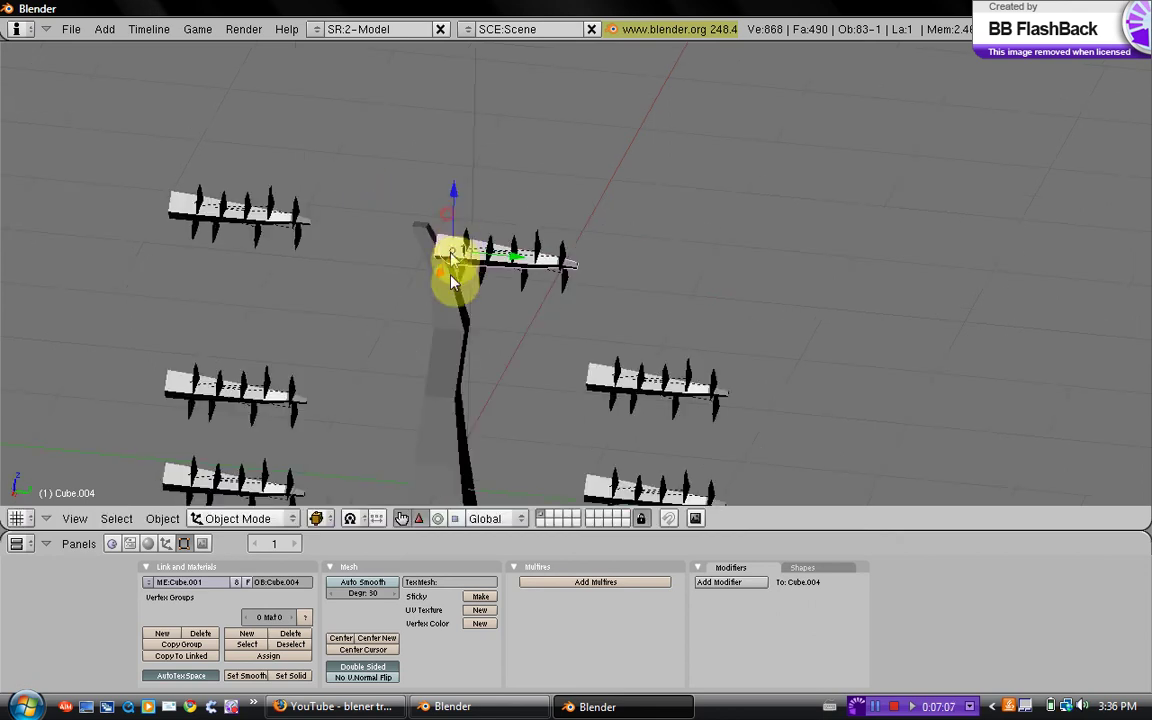
{"action": "key", "text": "g"}
{"action": "right_click", "coordinate": [459, 316]}
{"action": "left_click_drag", "start_coordinate": [454, 210], "coordinate": [457, 243]}
{"action": "left_click_drag", "start_coordinate": [482, 290], "coordinate": [494, 294]}
{"action": "left_click_drag", "start_coordinate": [464, 236], "coordinate": [465, 267]}
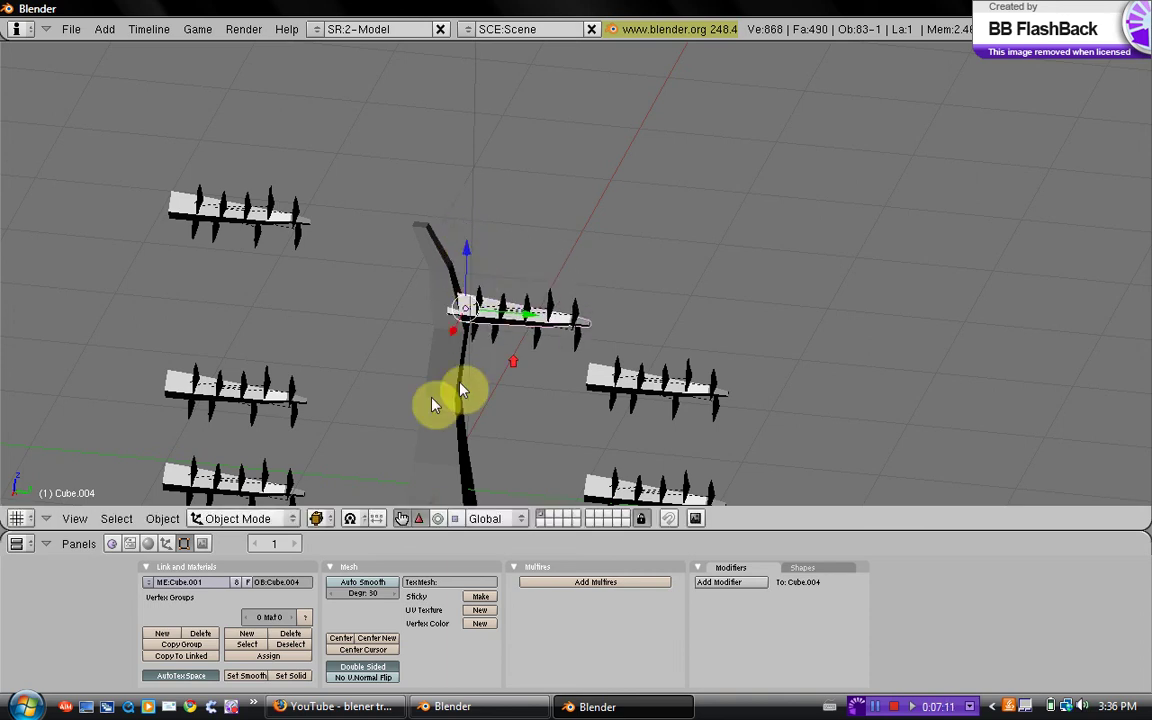
Shift the top branch along X so its base meets the trunk, and scale it down
{"action": "middle_click_drag", "start_coordinate": [432, 399], "coordinate": [459, 287]}
{"action": "left_click_drag", "start_coordinate": [447, 310], "coordinate": [442, 329]}
{"action": "middle_click_drag", "start_coordinate": [442, 329], "coordinate": [427, 419]}
{"action": "key", "text": "s"}
{"action": "left_click", "coordinate": [419, 392]}
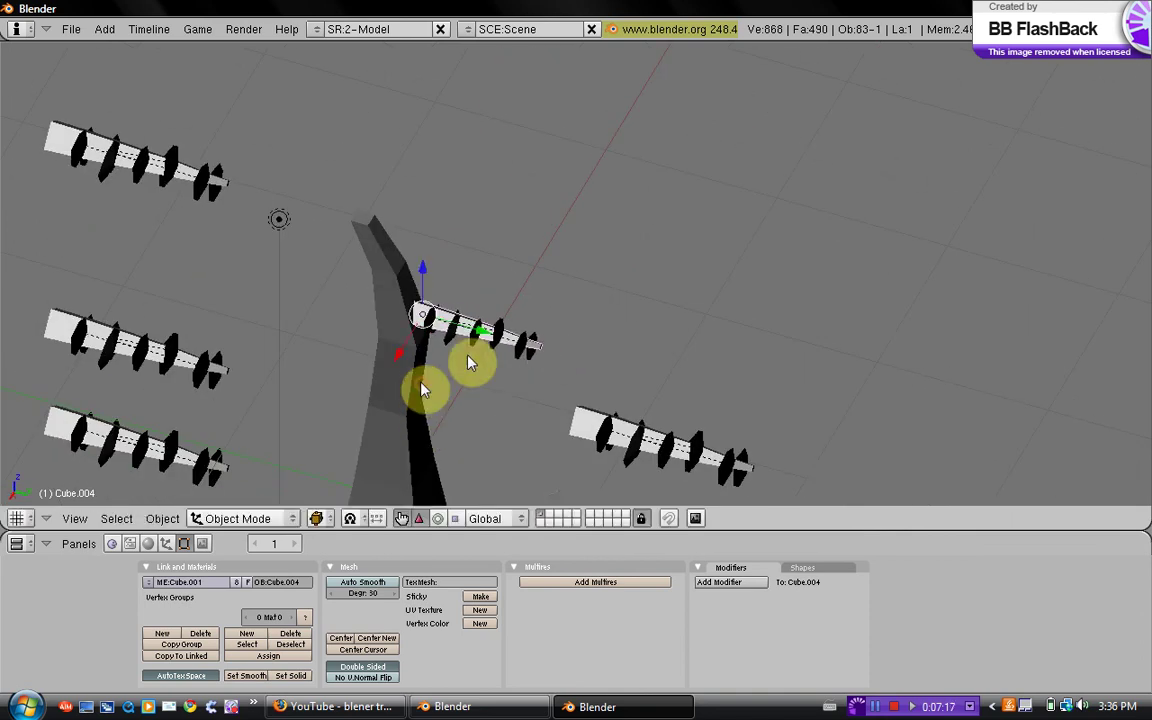
Scale down the next branch below and move it along Y until its base touches the trunk
{"action": "middle_click_drag", "start_coordinate": [473, 360], "coordinate": [538, 379]}
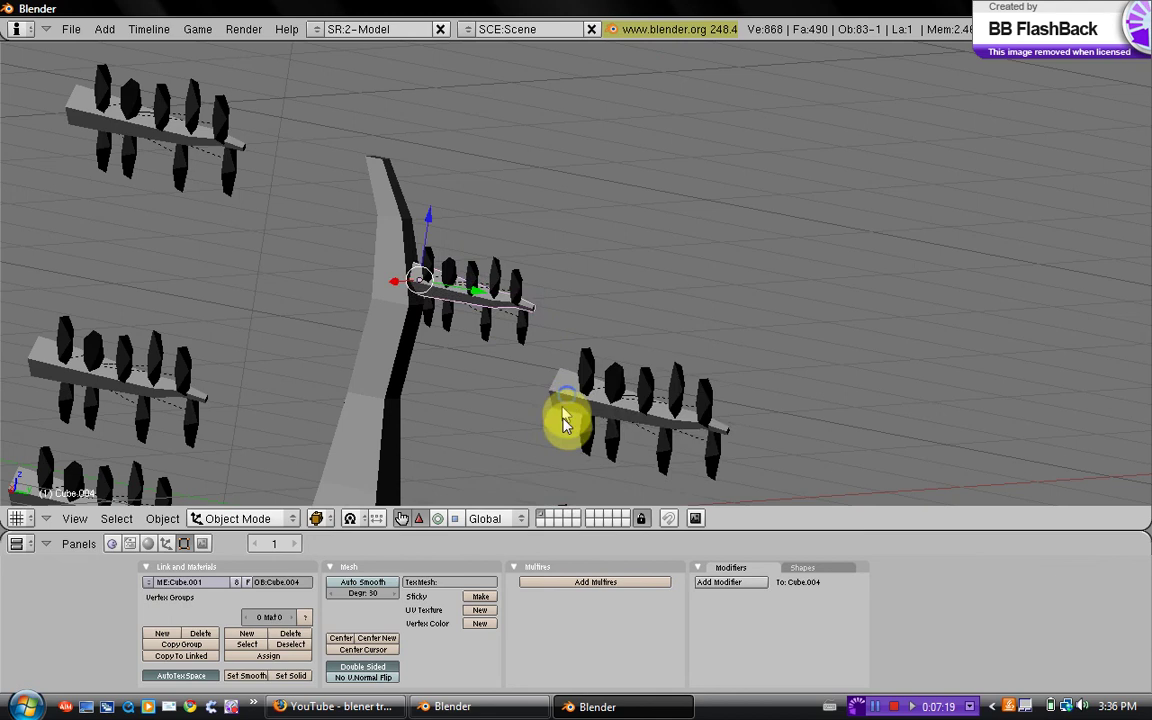
{"action": "right_click", "coordinate": [563, 420]}
{"action": "key", "text": "s"}
{"action": "left_click", "coordinate": [560, 408]}
{"action": "key", "text": "g"}
{"action": "key", "text": "y"}
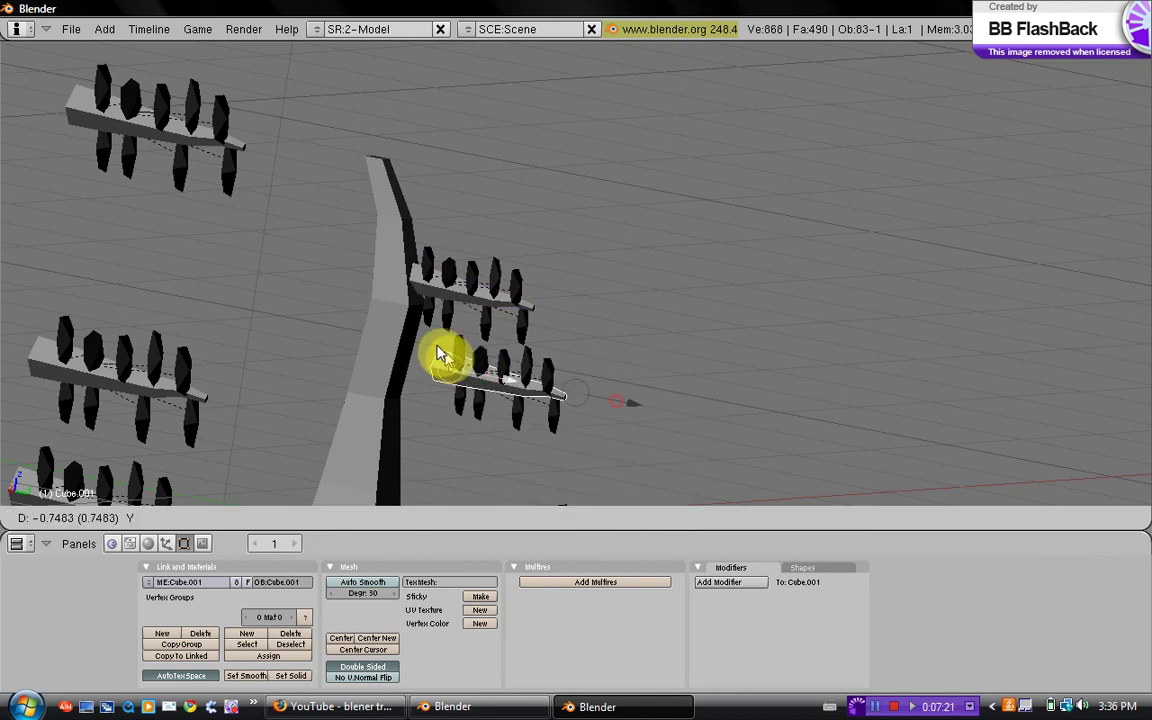
{"action": "left_click", "coordinate": [381, 340]}
Select the top branch on the opposite side of the trunk and activate the rotate manipulator
{"action": "middle_click_drag", "start_coordinate": [381, 340], "coordinate": [280, 188]}
{"action": "right_click", "coordinate": [63, 148]}
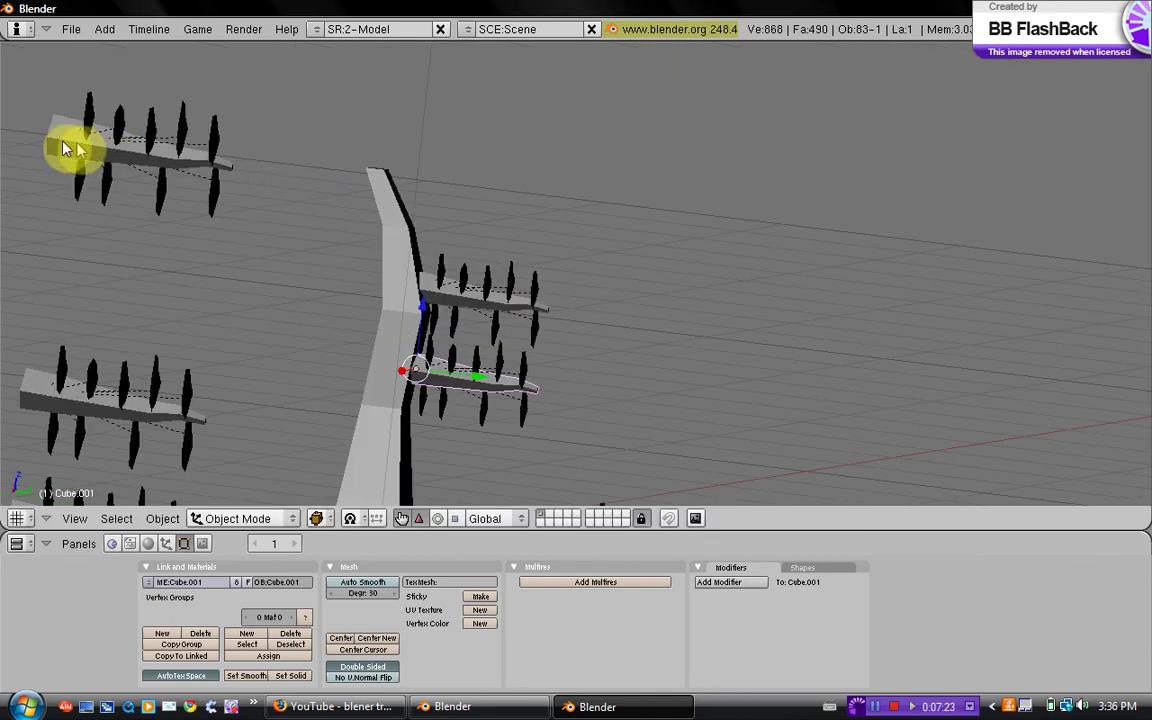
{"action": "left_click", "coordinate": [441, 519]}
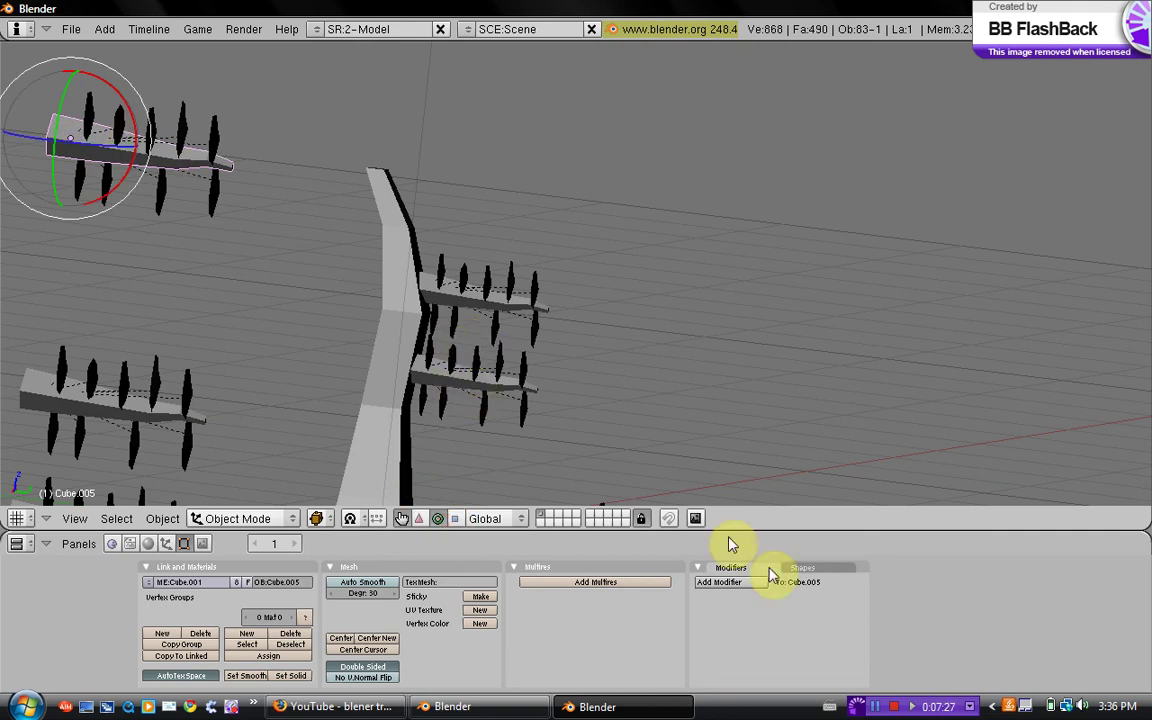
{"action": "left_click", "coordinate": [875, 705]}
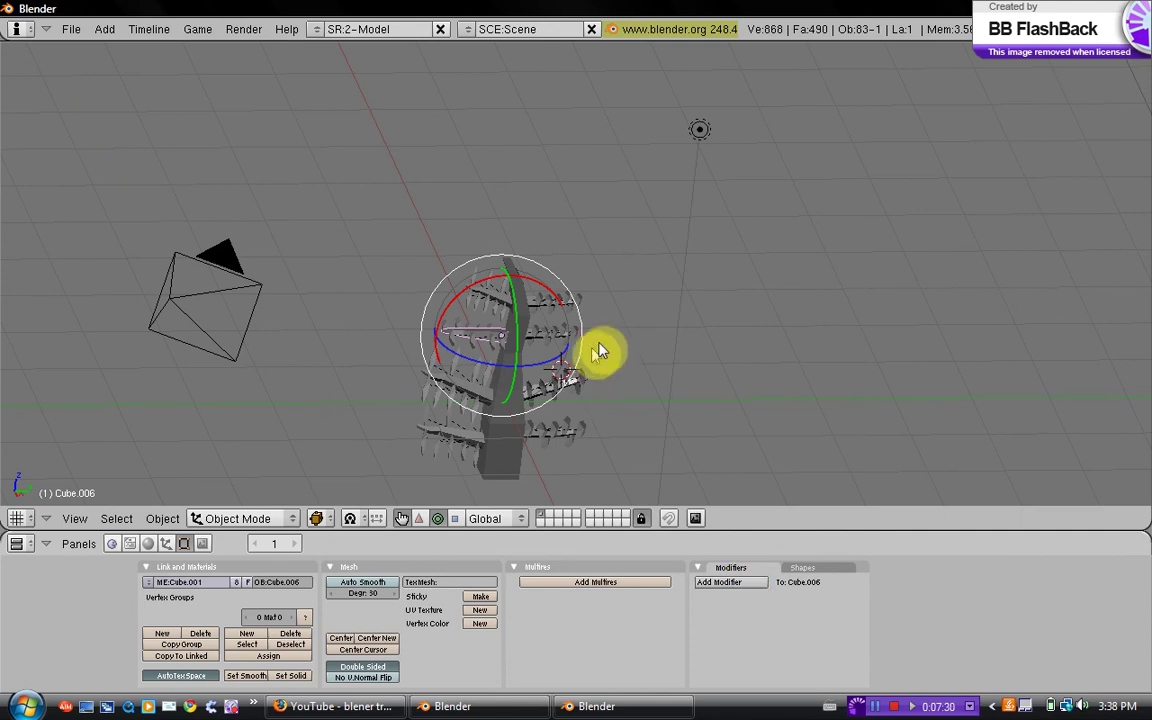
Add a Subsurf modifier to the trunk
{"action": "middle_click_drag", "start_coordinate": [578, 320], "coordinate": [627, 278]}
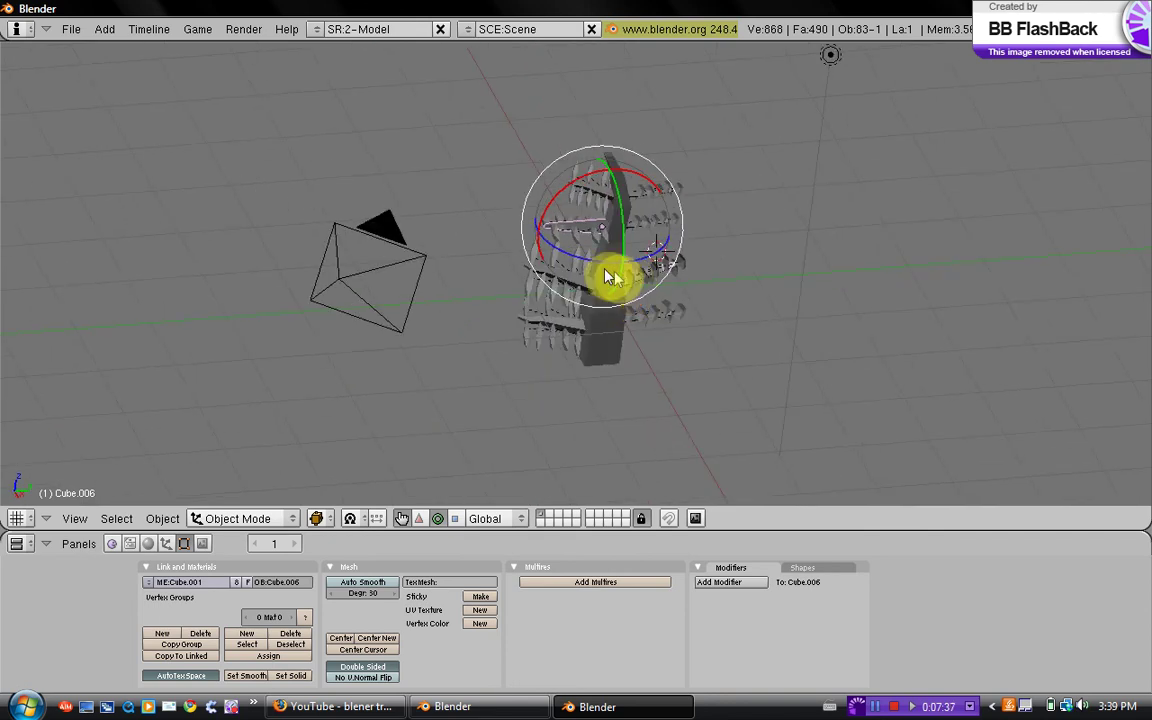
{"action": "scroll", "coordinate": [603, 312], "scroll_direction": "up", "scroll_amount": 5}
{"action": "middle_click_drag", "start_coordinate": [725, 347], "coordinate": [714, 472]}
{"action": "right_click", "coordinate": [624, 376]}
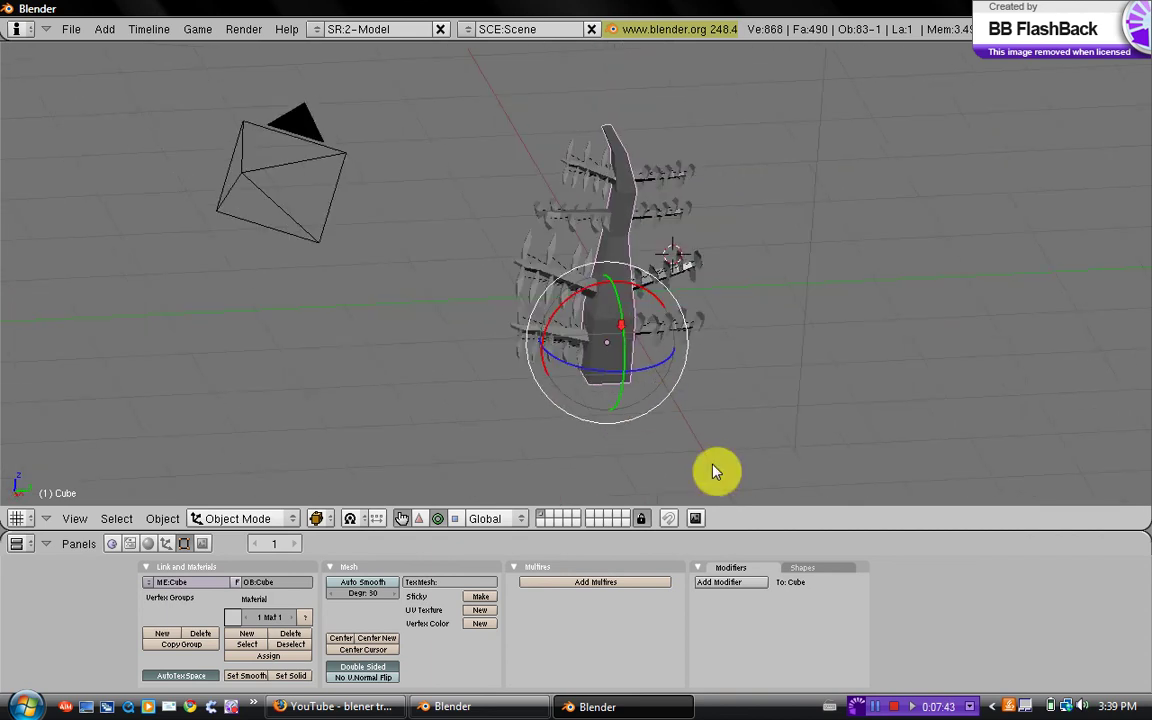
{"action": "left_click", "coordinate": [720, 583]}
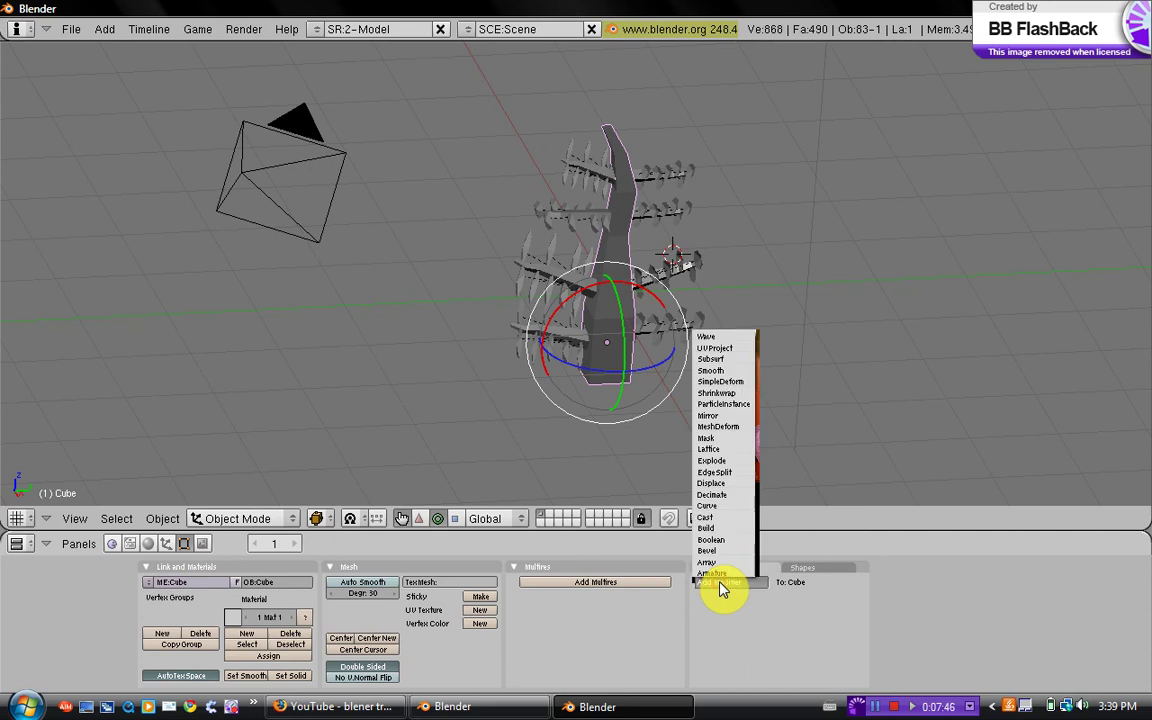
{"action": "left_click", "coordinate": [720, 360]}
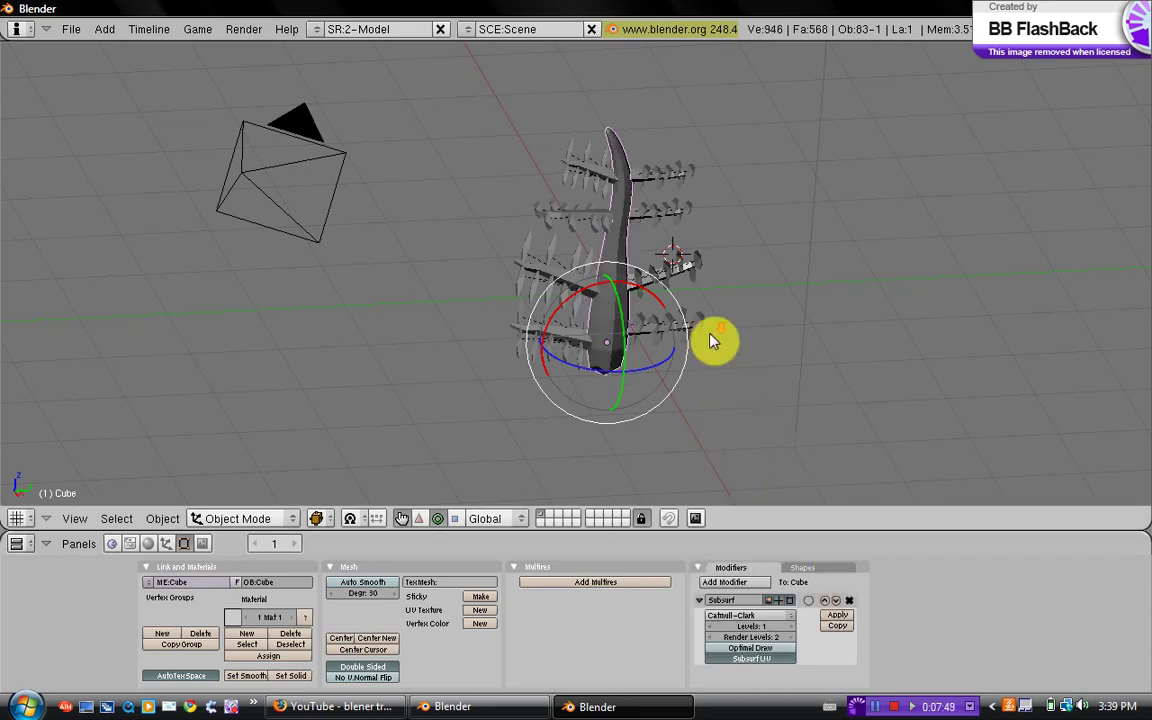
{"action": "middle_click_drag", "start_coordinate": [712, 339], "coordinate": [632, 350]}
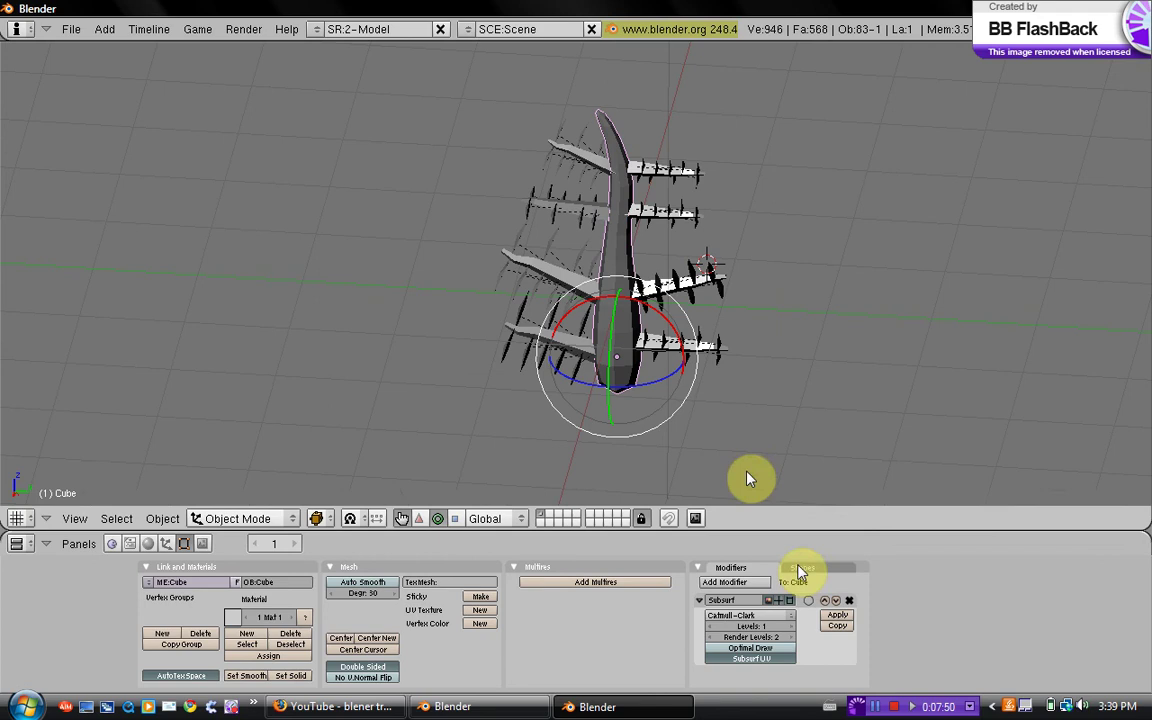
Try Subsurf level 2 on the trunk, return it to level 1, and set the trunk's shading to smooth
{"action": "left_click", "coordinate": [791, 627]}
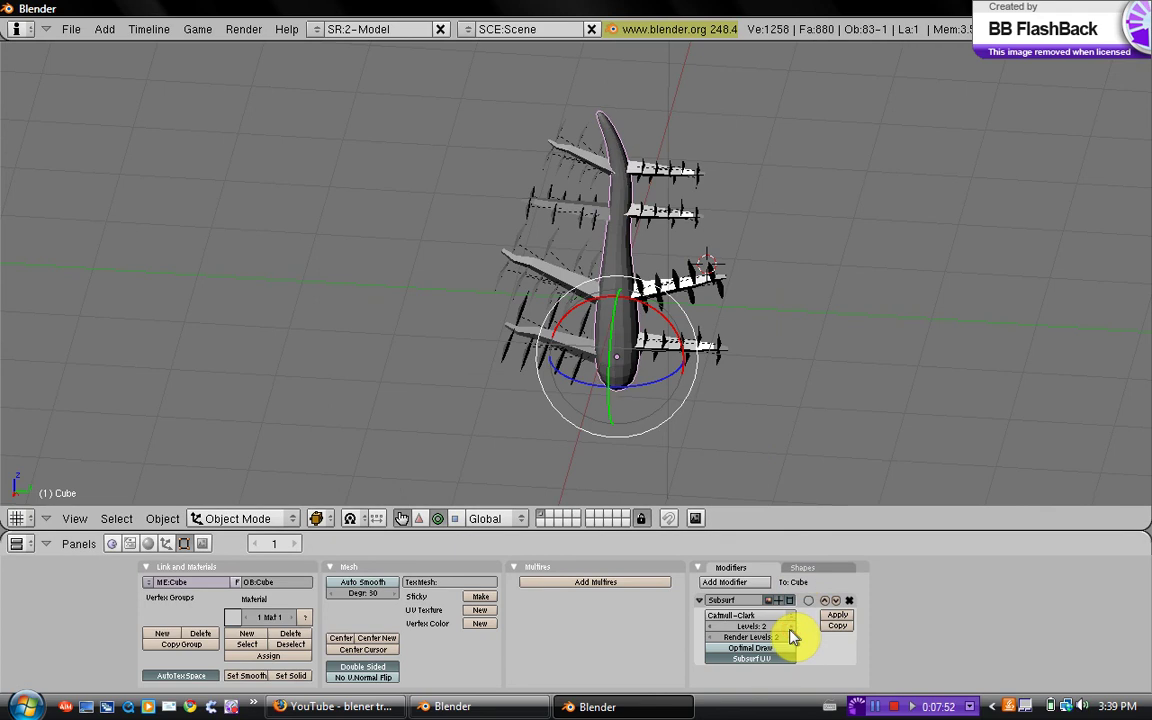
{"action": "left_click", "coordinate": [709, 626]}
{"action": "middle_click_drag", "start_coordinate": [642, 343], "coordinate": [622, 385]}
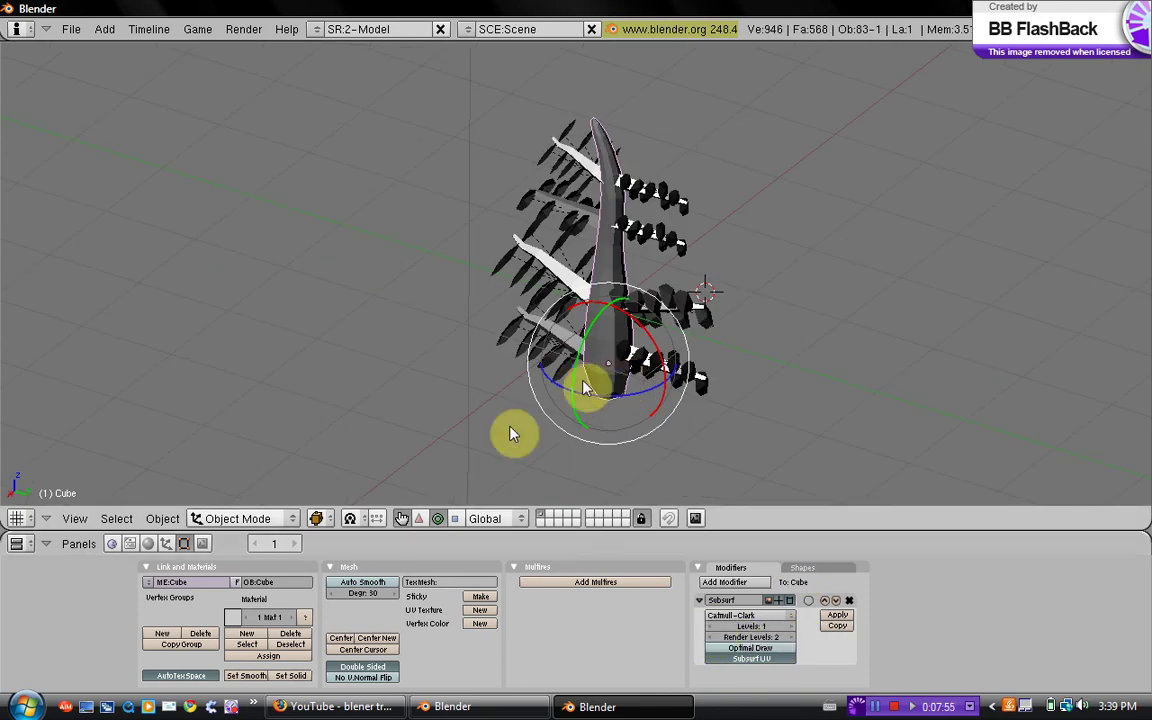
{"action": "left_click", "coordinate": [250, 676]}
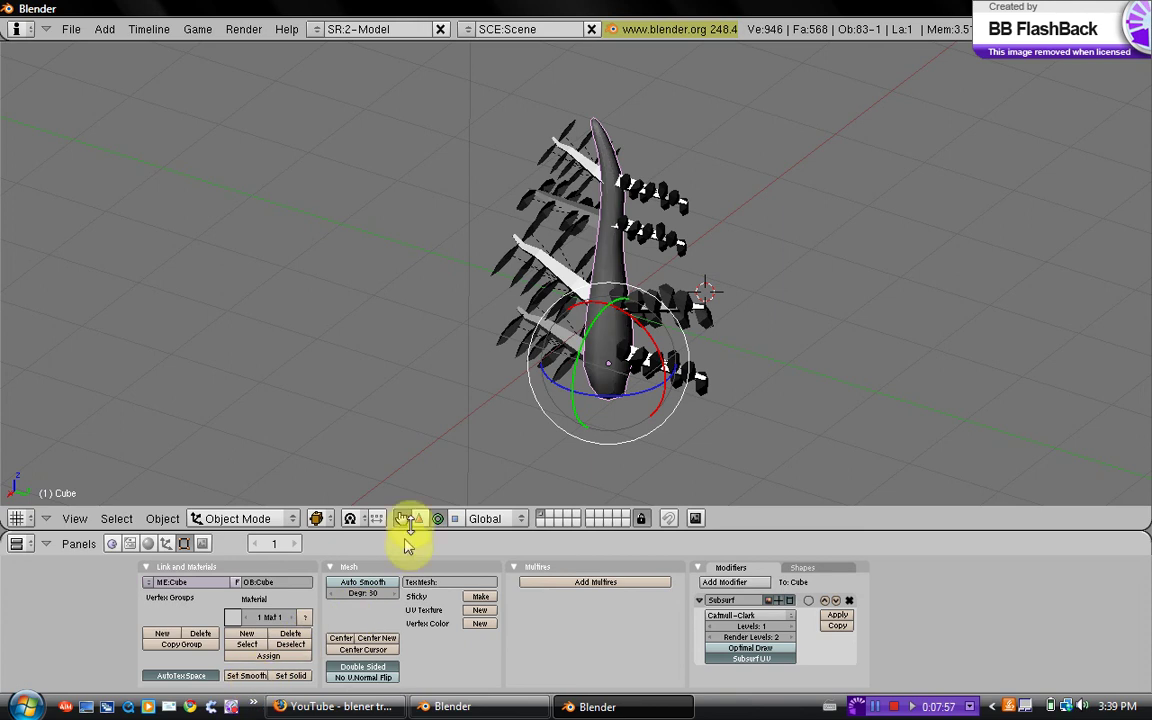
Add a Subsurf modifier to each of the two lower branches on one side of the trunk
{"action": "middle_click_drag", "start_coordinate": [545, 386], "coordinate": [597, 296]}
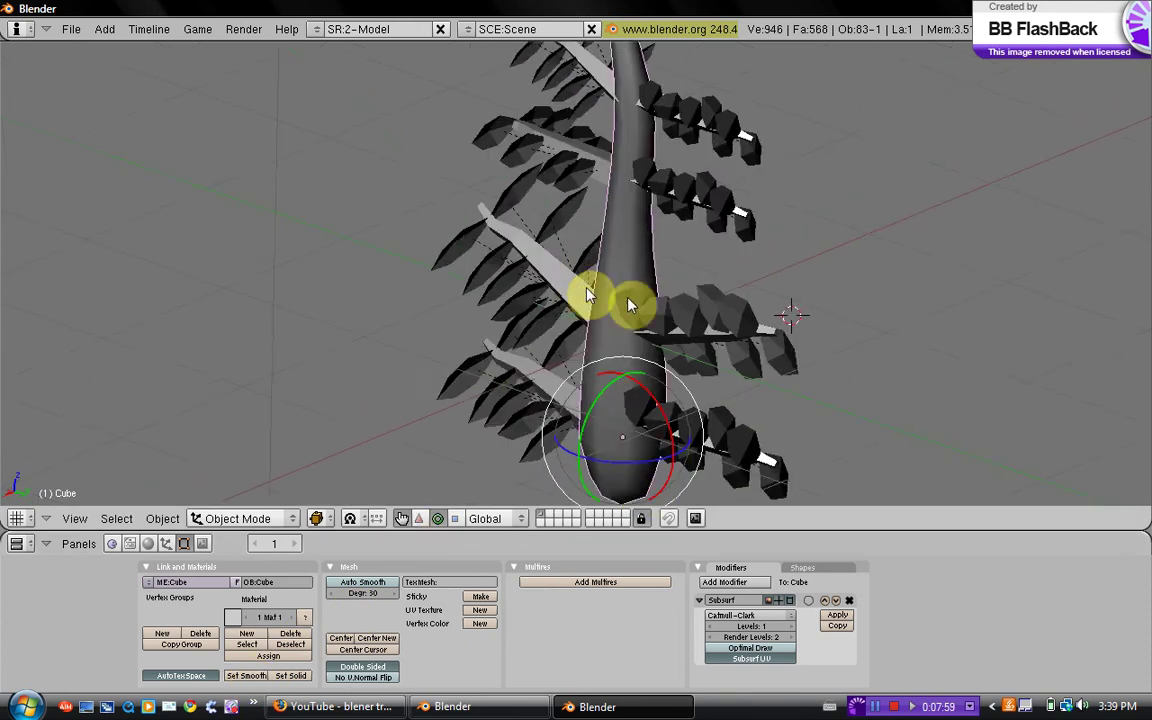
{"action": "right_click", "coordinate": [578, 296]}
{"action": "left_click", "coordinate": [730, 582]}
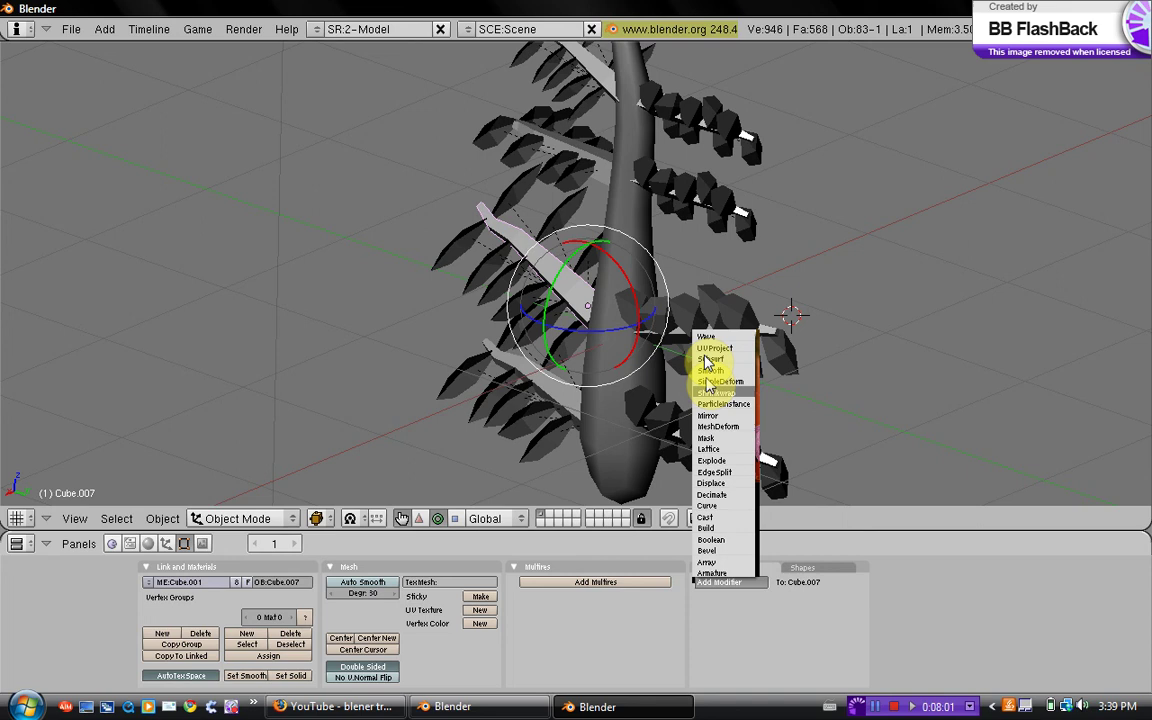
{"action": "left_click", "coordinate": [709, 359]}
{"action": "middle_click_drag", "start_coordinate": [612, 356], "coordinate": [578, 405]}
{"action": "right_click", "coordinate": [574, 403]}
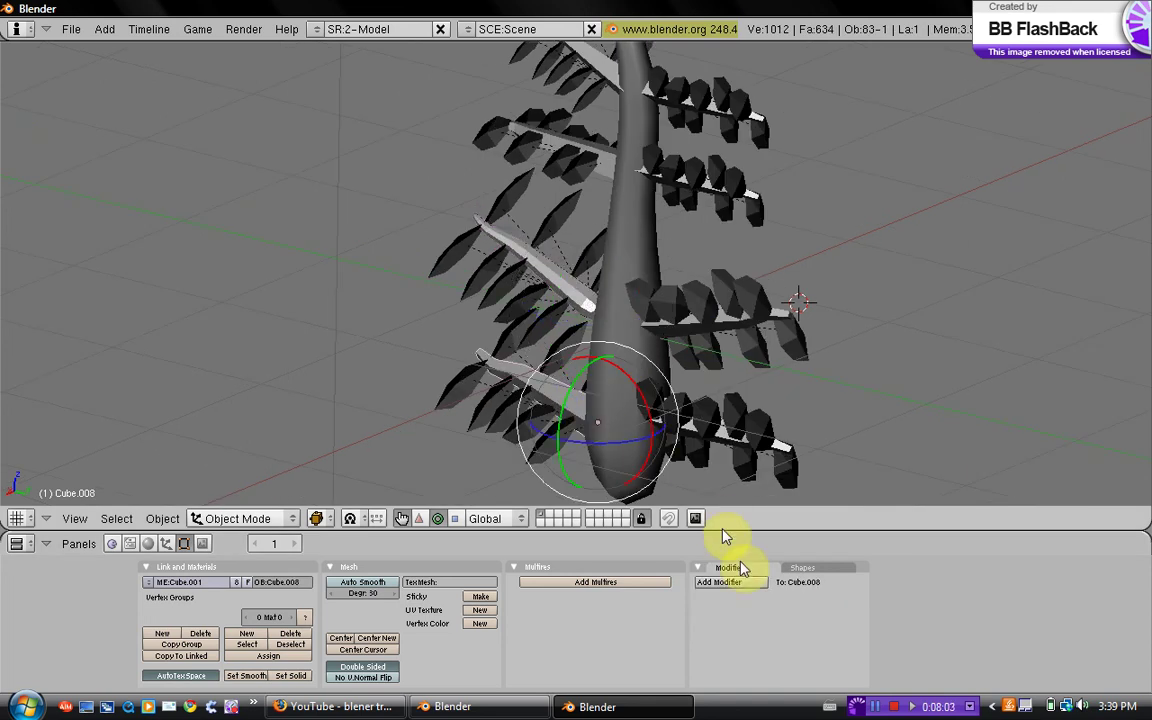
{"action": "left_click", "coordinate": [735, 582]}
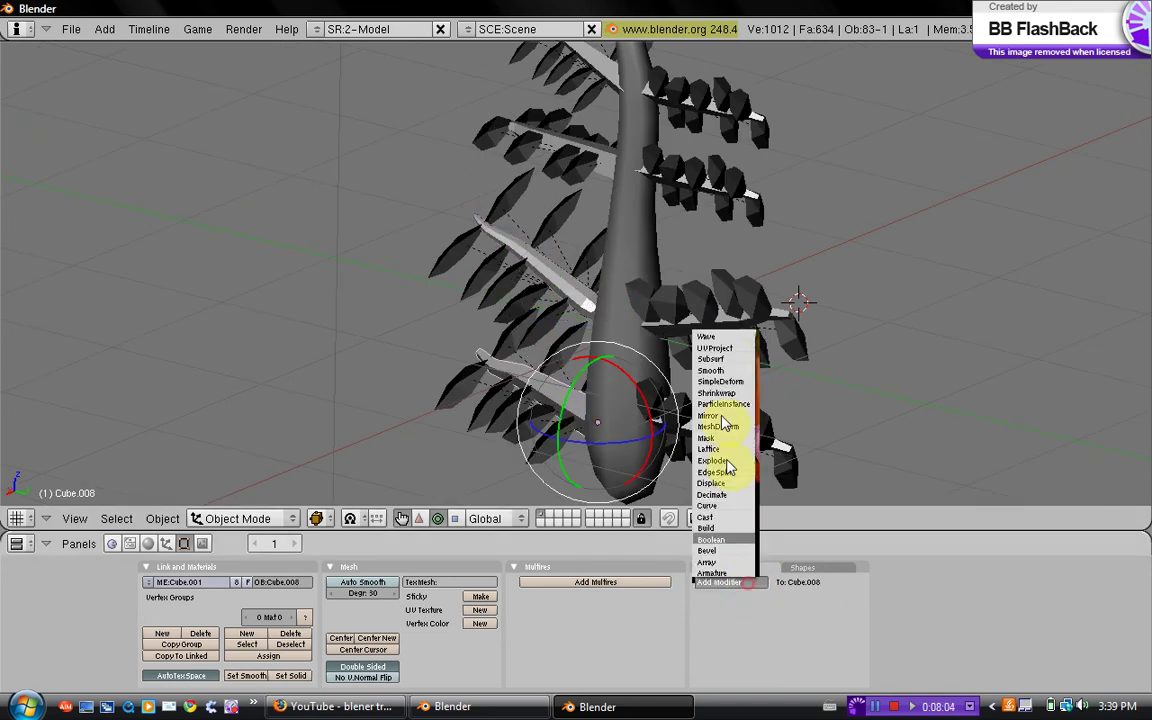
{"action": "left_click", "coordinate": [728, 362]}
Add a Subsurf modifier to the second branch from the top on the same side of the trunk
{"action": "right_click", "coordinate": [617, 167]}
{"action": "right_click", "coordinate": [617, 167]}
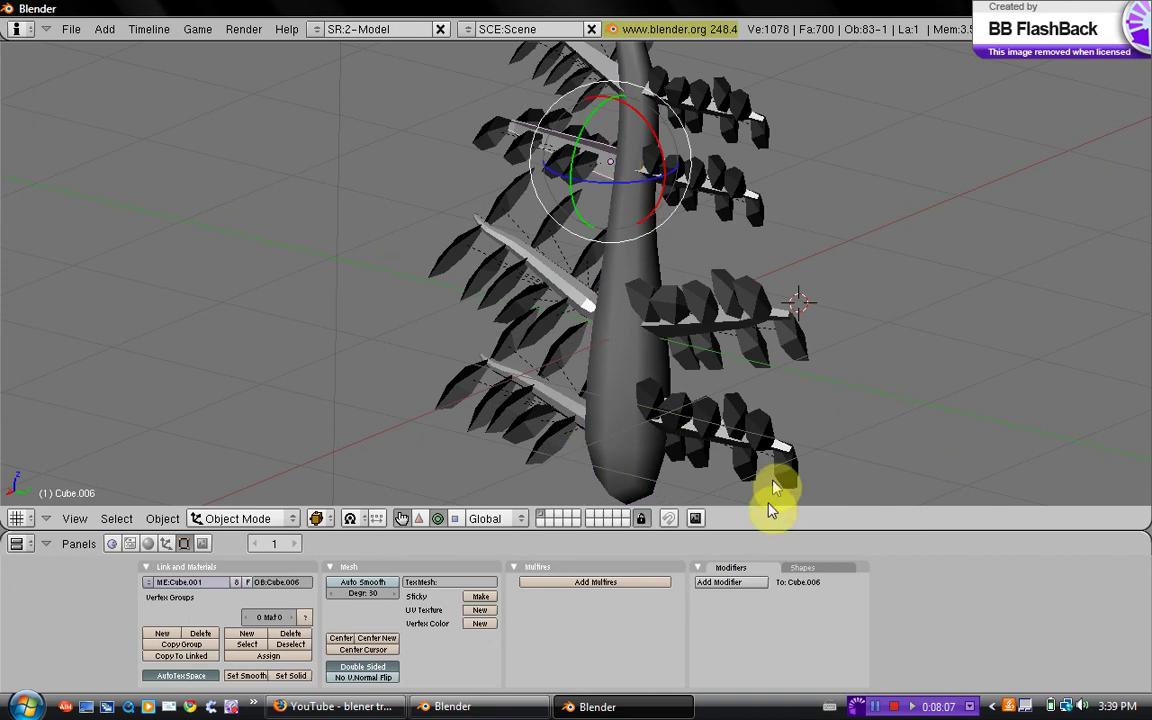
{"action": "left_click", "coordinate": [730, 582]}
{"action": "left_click", "coordinate": [718, 357]}
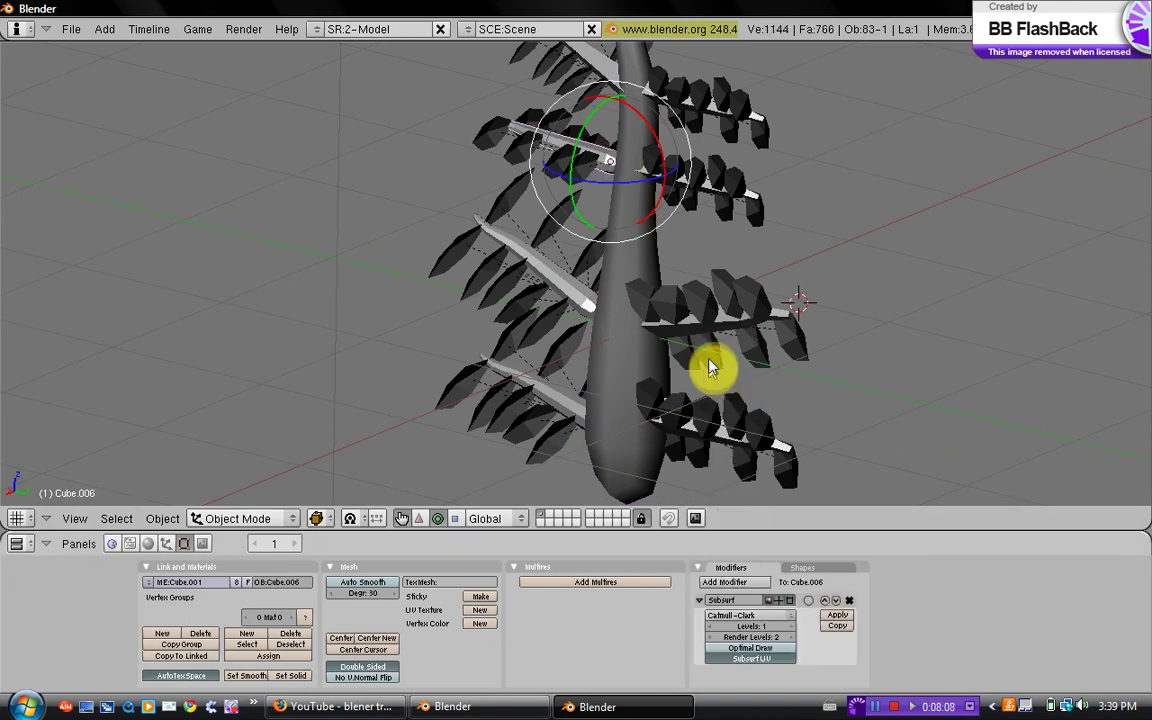
Add a Subsurf modifier to the top branch on that side, removing the UVProject modifier added by mistake
{"action": "right_click", "coordinate": [617, 90]}
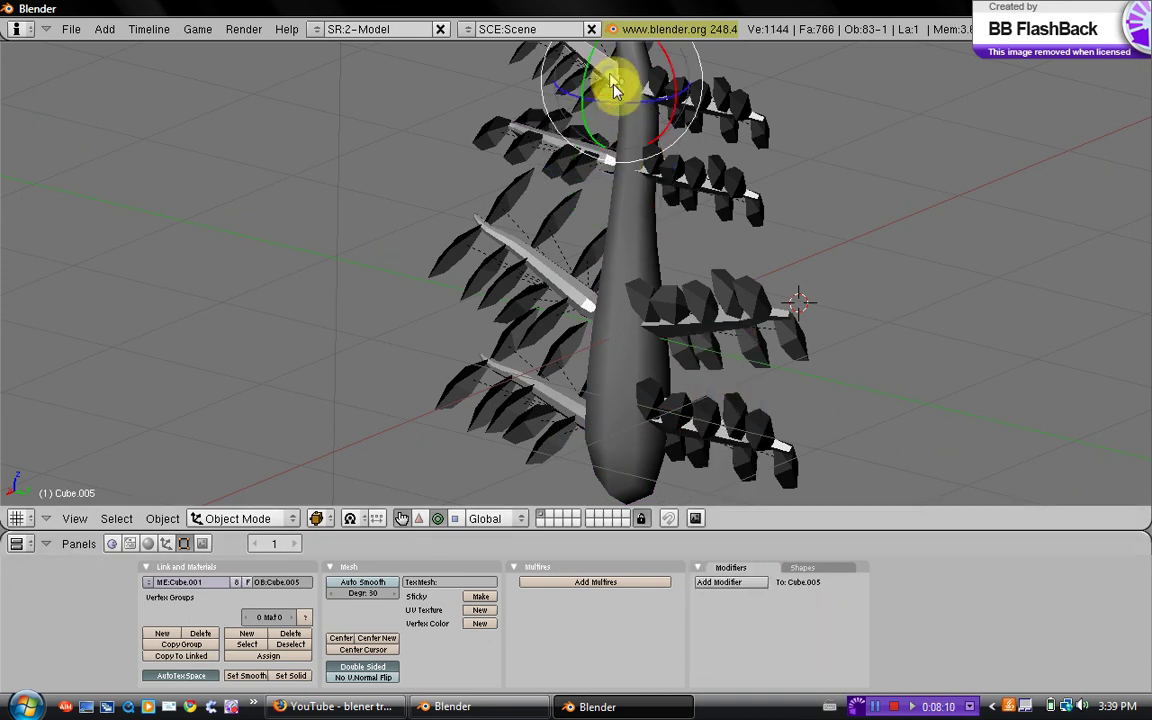
{"action": "left_click", "coordinate": [738, 583]}
{"action": "left_click", "coordinate": [732, 354]}
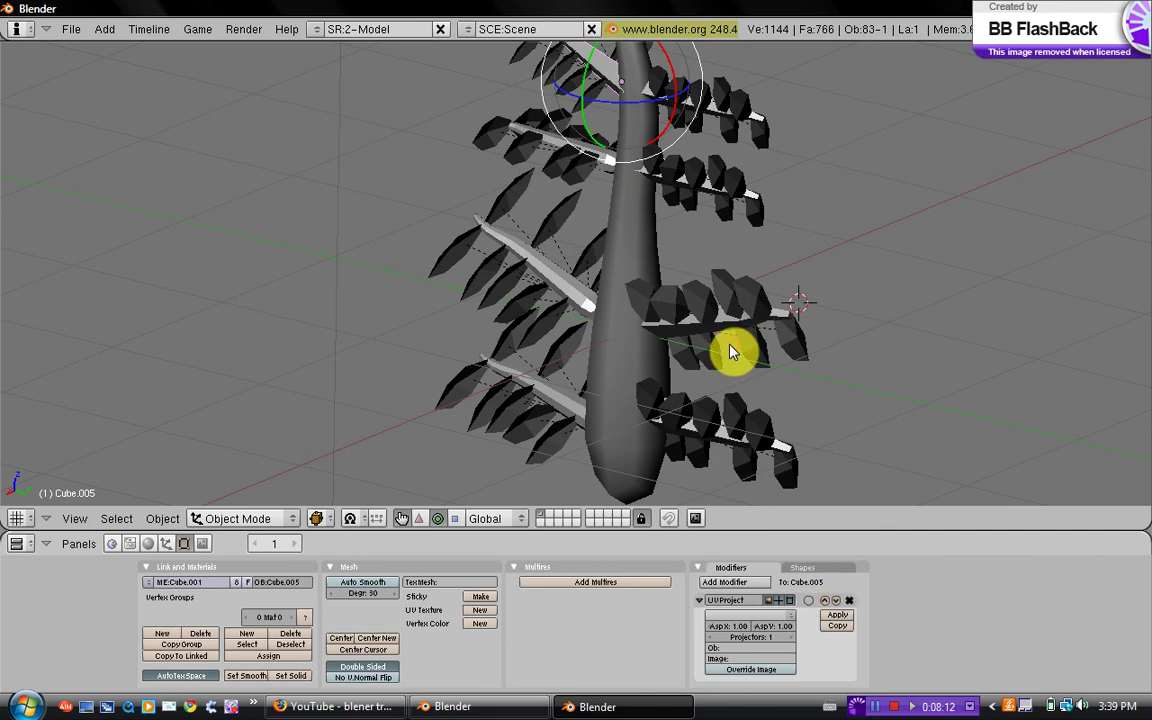
{"action": "left_click", "coordinate": [853, 599]}
{"action": "left_click", "coordinate": [745, 583]}
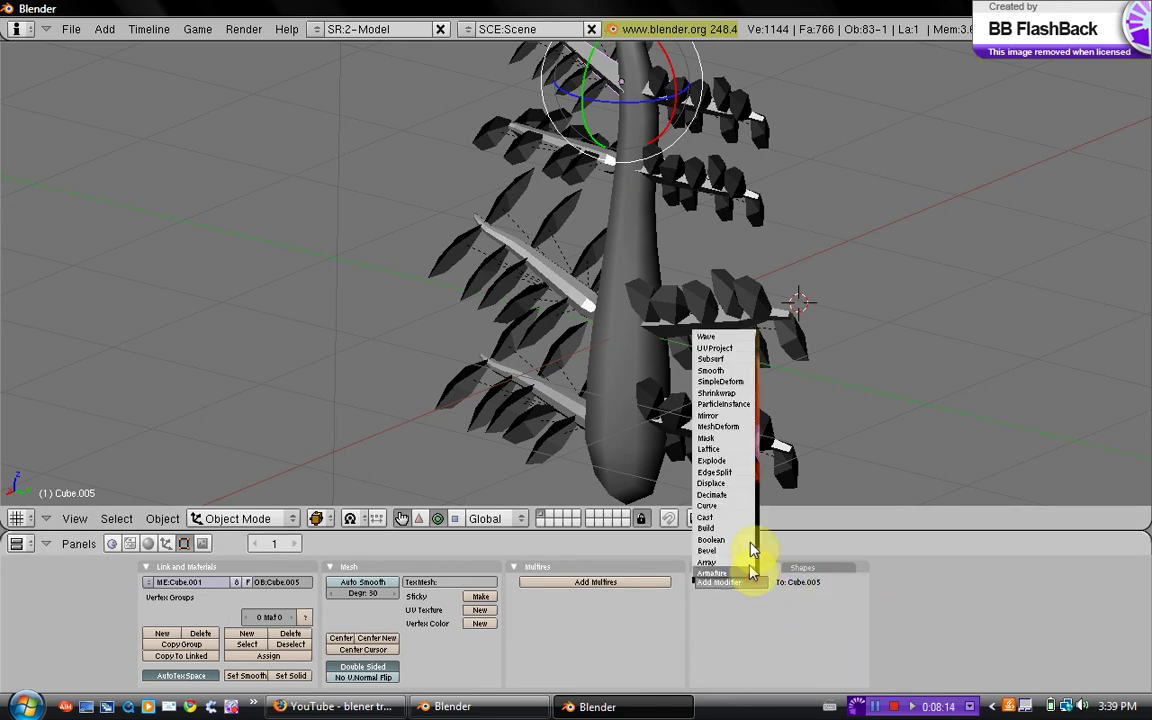
{"action": "left_click", "coordinate": [722, 364]}
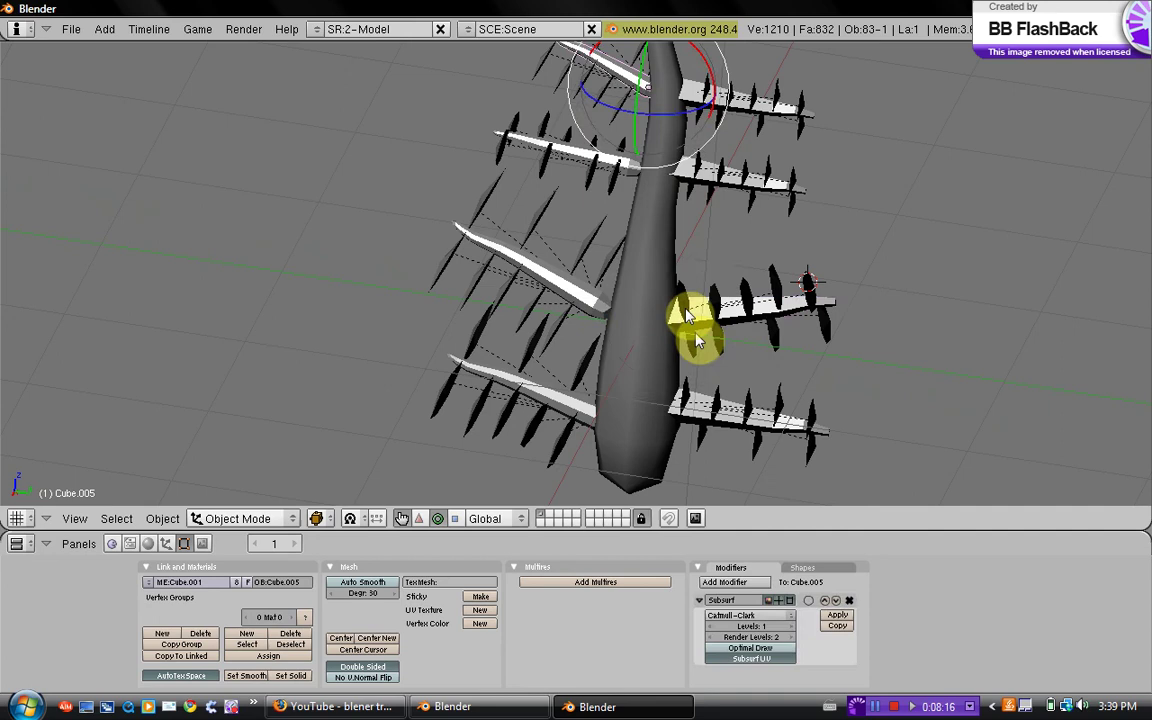
Add Subsurf modifiers to the four branches on the opposite side and set the shared branch mesh to smooth shading
{"action": "right_click", "coordinate": [687, 314]}
{"action": "right_click", "coordinate": [683, 333]}
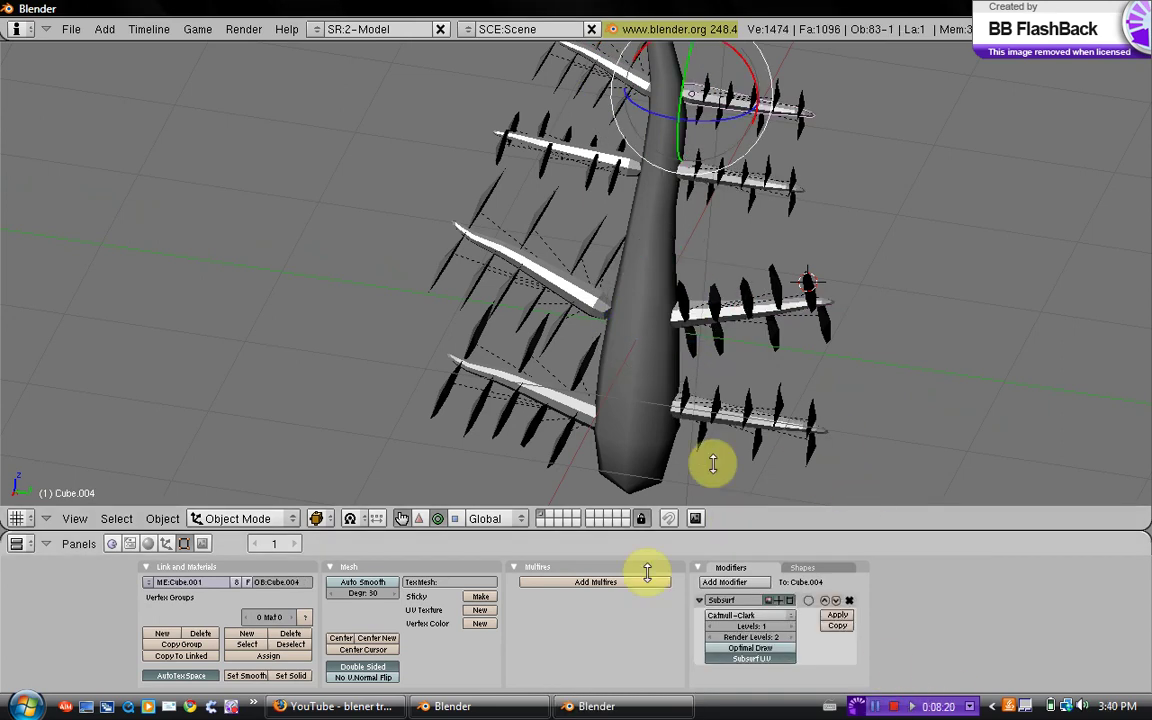
{"action": "left_click", "coordinate": [246, 675]}
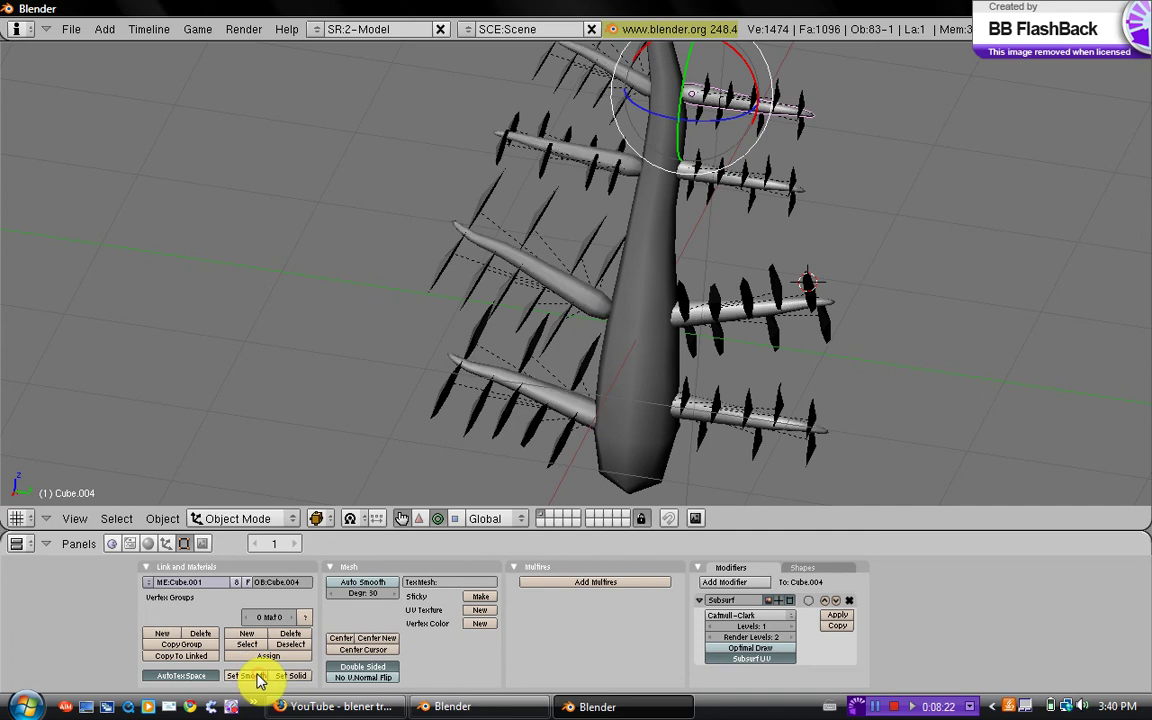
Rotate the leaf nearest the trunk on the underside of the second-lowest branch
{"action": "scroll", "coordinate": [764, 231], "scroll_direction": "down", "scroll_amount": 3}
{"action": "middle_click_drag", "start_coordinate": [764, 231], "coordinate": [590, 340]}
{"action": "scroll", "coordinate": [690, 254], "scroll_direction": "down", "scroll_amount": 3}
{"action": "scroll", "coordinate": [700, 257], "scroll_direction": "up", "scroll_amount": 5}
{"action": "right_click", "coordinate": [566, 327]}
{"action": "mouse_move", "coordinate": [590, 333]}
{"action": "left_mouse_down"}
{"action": "mouse_move", "coordinate": [625, 337]}
{"action": "mouse_move", "coordinate": [599, 347]}
{"action": "left_mouse_up"}
{"action": "middle_click_drag", "start_coordinate": [646, 349], "coordinate": [722, 346]}
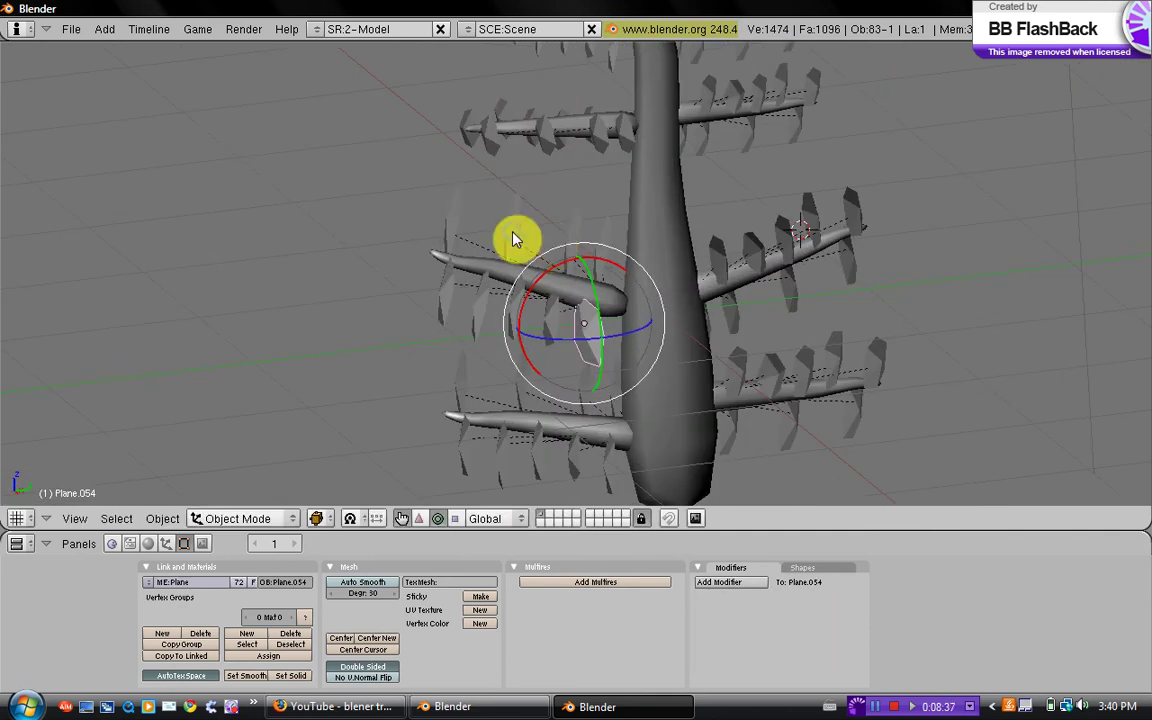
Rotate an upper leaf on the same branch and a leaf on the next branch above
{"action": "right_click", "coordinate": [512, 232]}
{"action": "left_click_drag", "start_coordinate": [558, 195], "coordinate": [540, 231]}
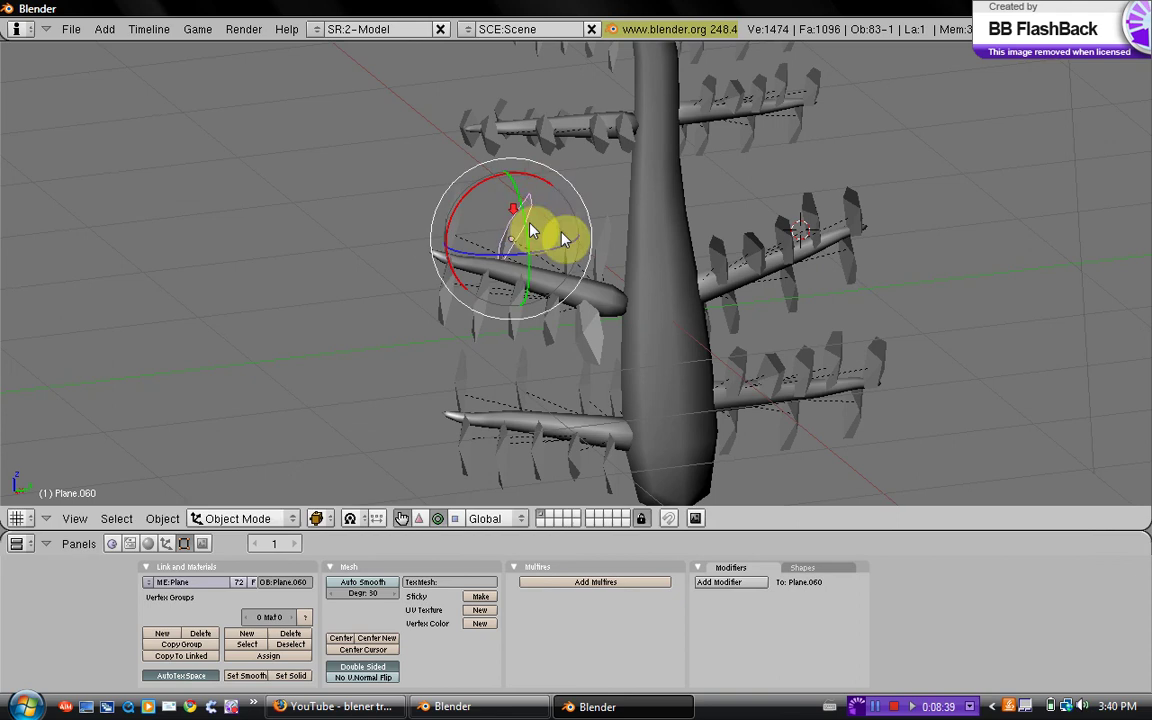
{"action": "middle_click_drag", "start_coordinate": [540, 231], "coordinate": [598, 172]}
{"action": "right_click", "coordinate": [598, 172]}
{"action": "left_click_drag", "start_coordinate": [609, 175], "coordinate": [560, 181]}
{"action": "scroll", "coordinate": [714, 239], "scroll_direction": "down", "scroll_amount": 2}
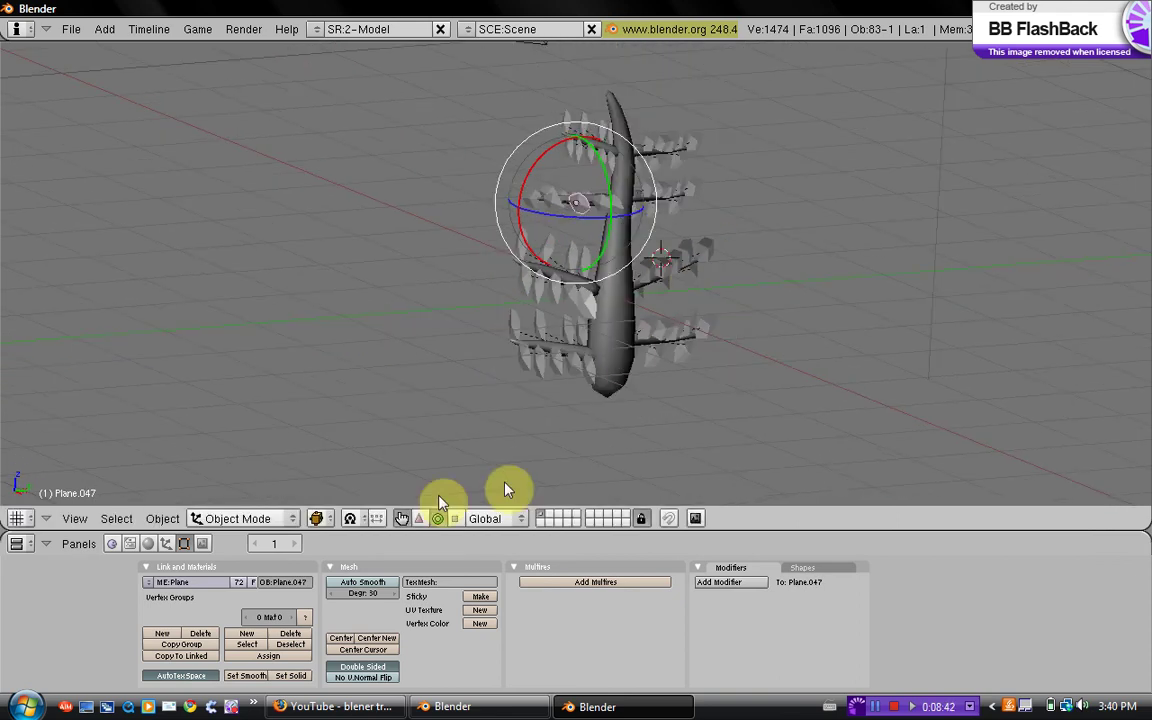
Add a new material to the leaves and set its colour to dark green (R 0.000, G 0.318, B 0.004)
{"action": "left_click", "coordinate": [152, 543]}
{"action": "left_click", "coordinate": [368, 594]}
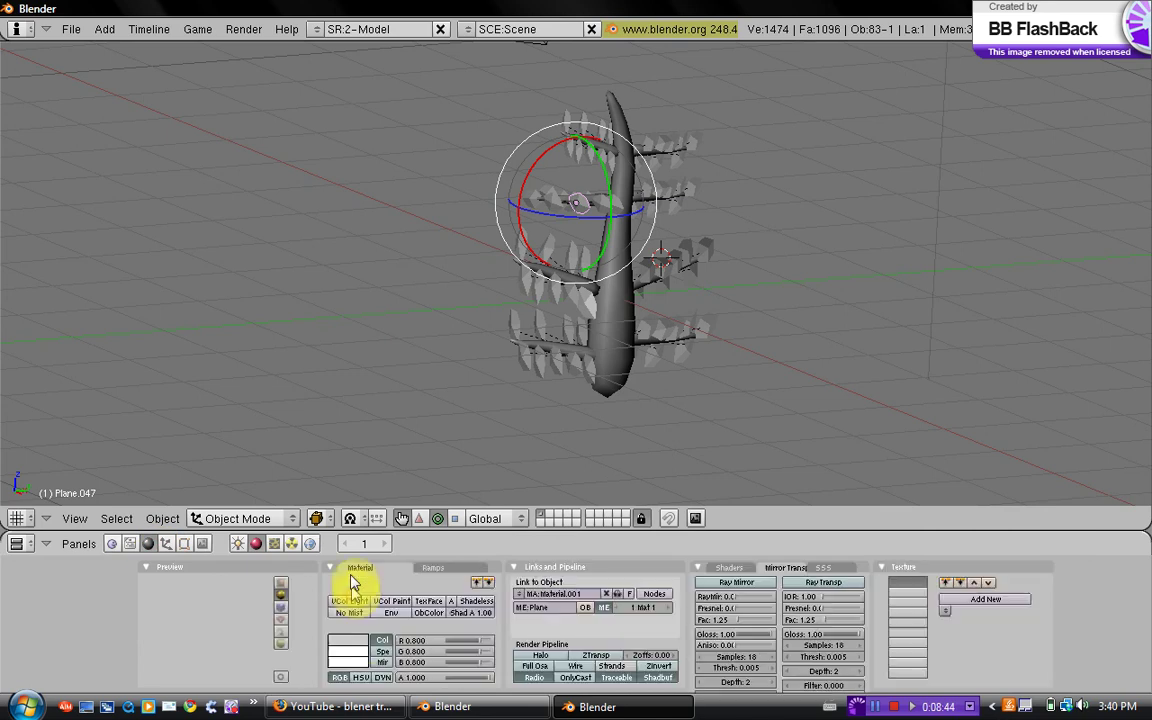
{"action": "left_click", "coordinate": [342, 636]}
{"action": "left_click_drag", "start_coordinate": [377, 637], "coordinate": [365, 634]}
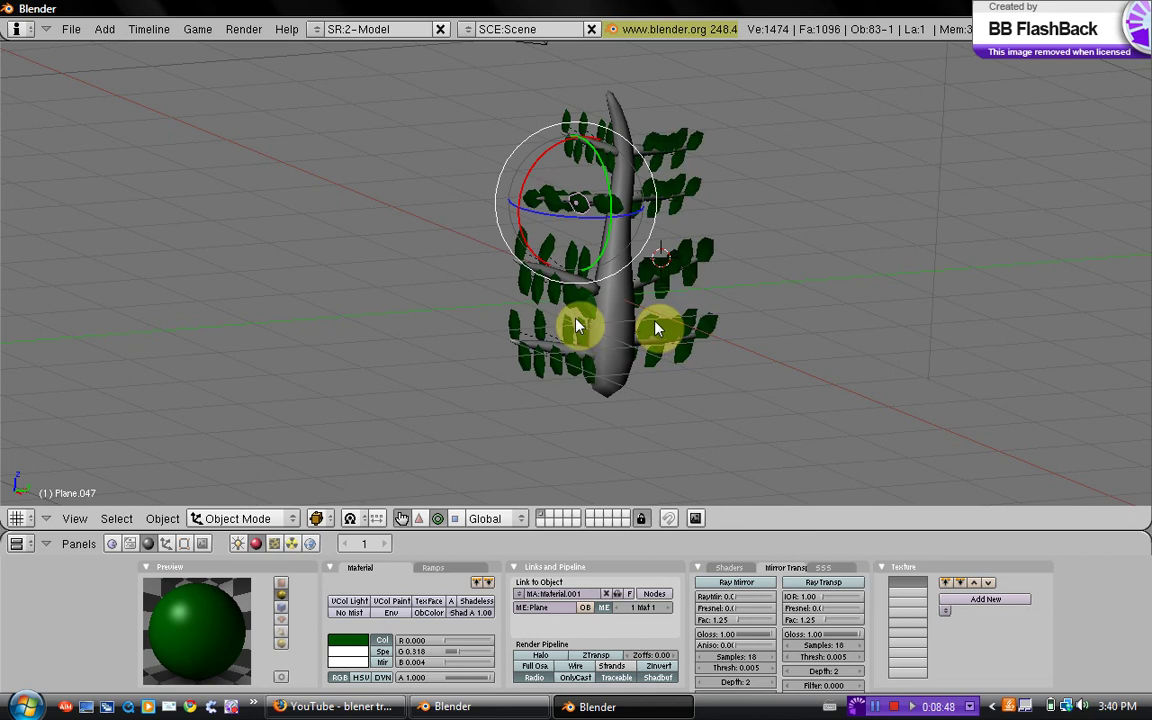
Set the colour of the trunk's existing material to dark brown
{"action": "middle_click_drag", "start_coordinate": [656, 329], "coordinate": [620, 309]}
{"action": "right_click", "coordinate": [601, 301]}
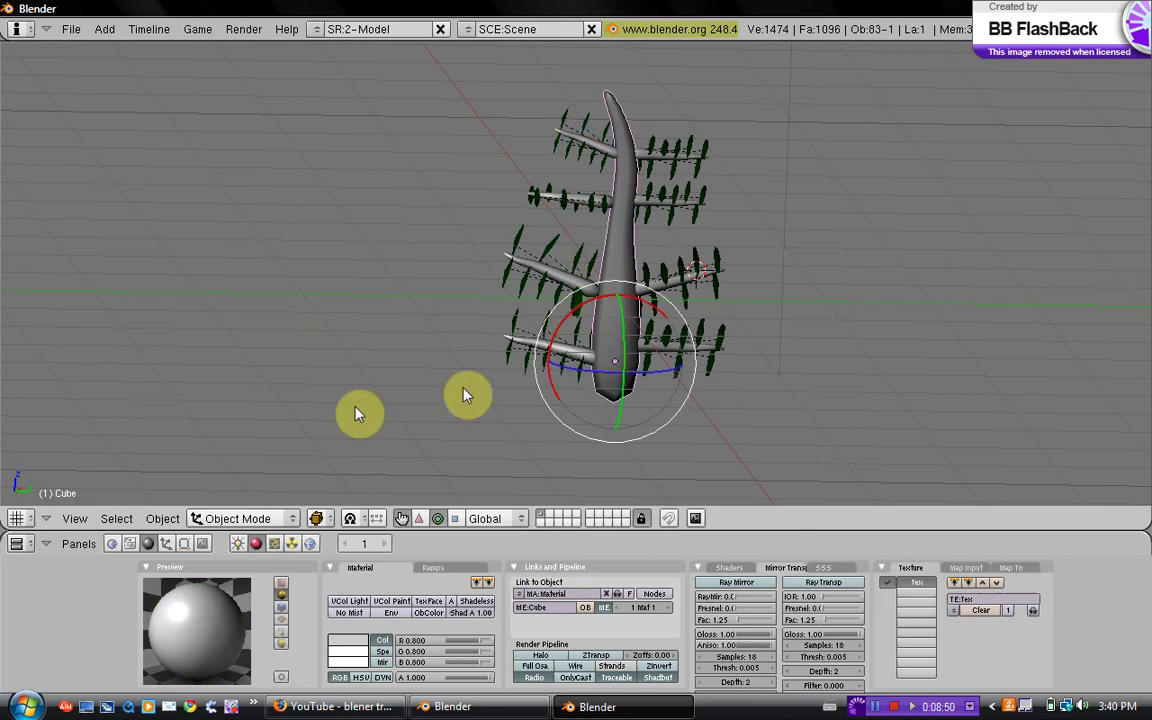
{"action": "left_click", "coordinate": [355, 640]}
{"action": "left_click_drag", "start_coordinate": [352, 627], "coordinate": [336, 627]}
{"action": "left_click", "coordinate": [360, 527]}
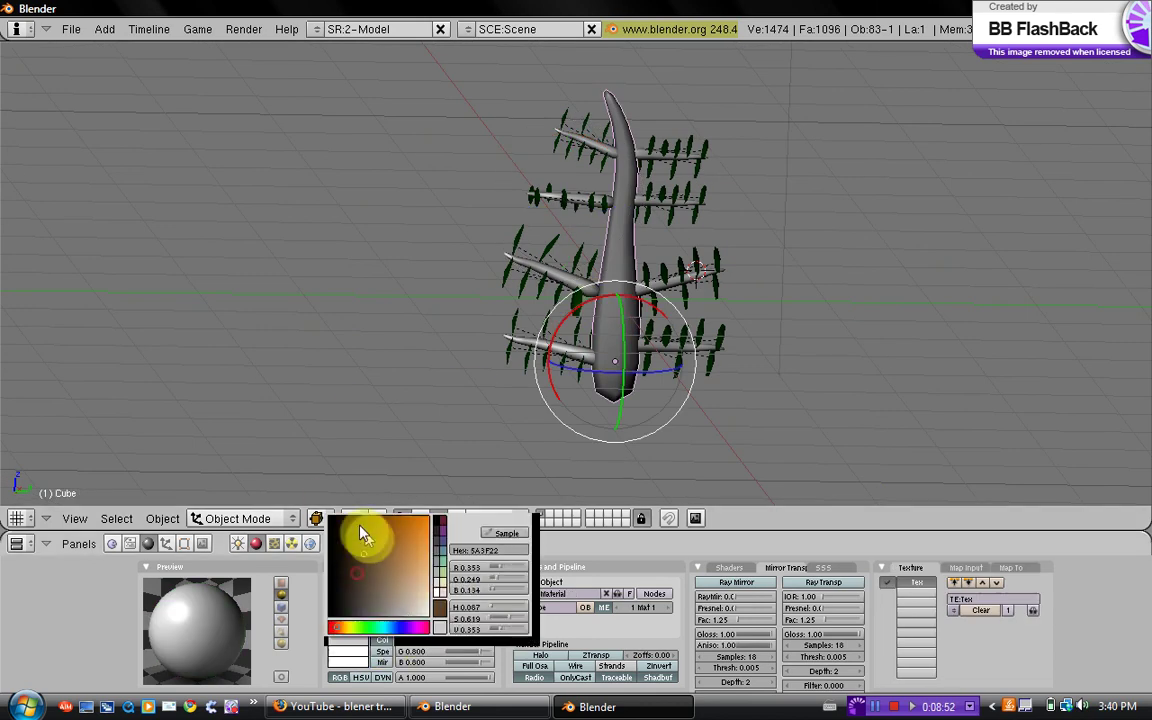
Add a new material to the branches and colour it dark brown (R 0.229, G 0.138, B 0.073)
{"action": "middle_click_drag", "start_coordinate": [581, 263], "coordinate": [581, 288]}
{"action": "right_click", "coordinate": [580, 297]}
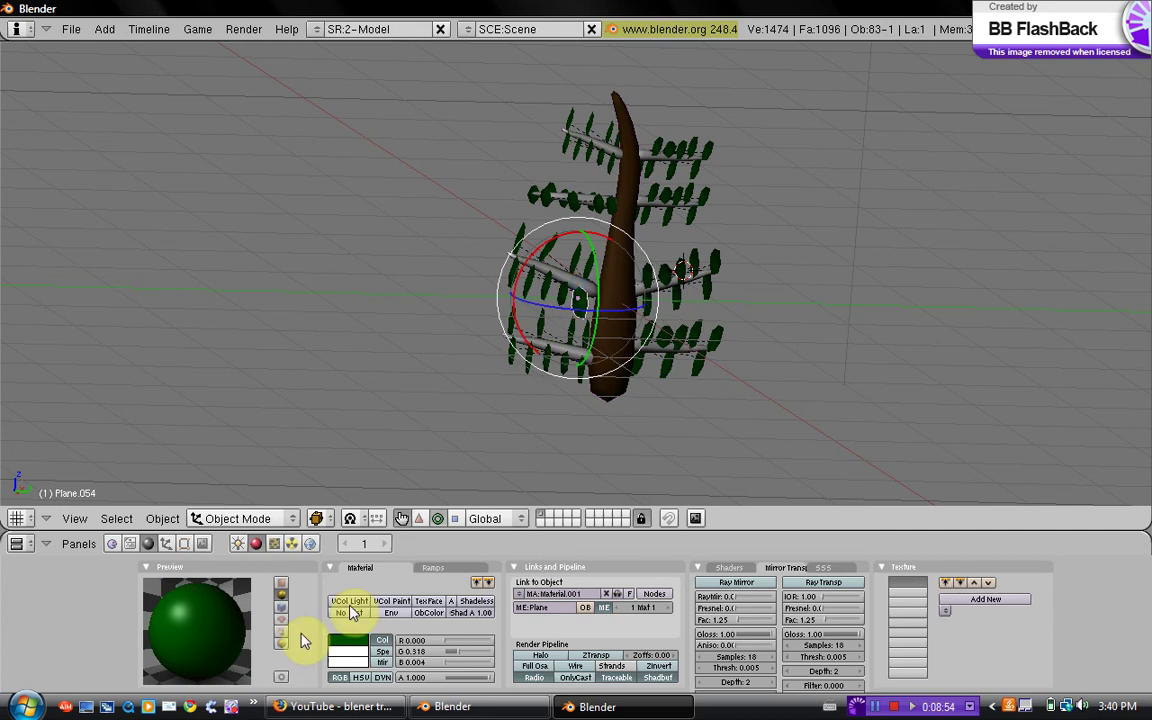
{"action": "right_click", "coordinate": [578, 283]}
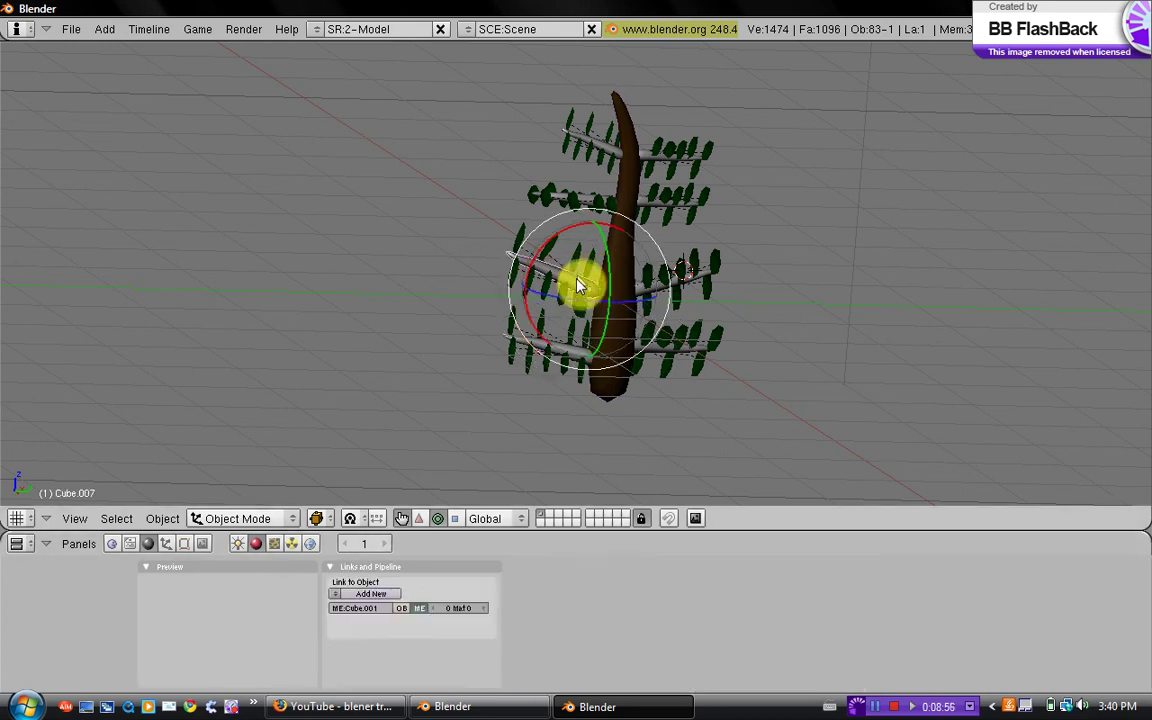
{"action": "left_click", "coordinate": [360, 595]}
{"action": "left_click", "coordinate": [343, 648]}
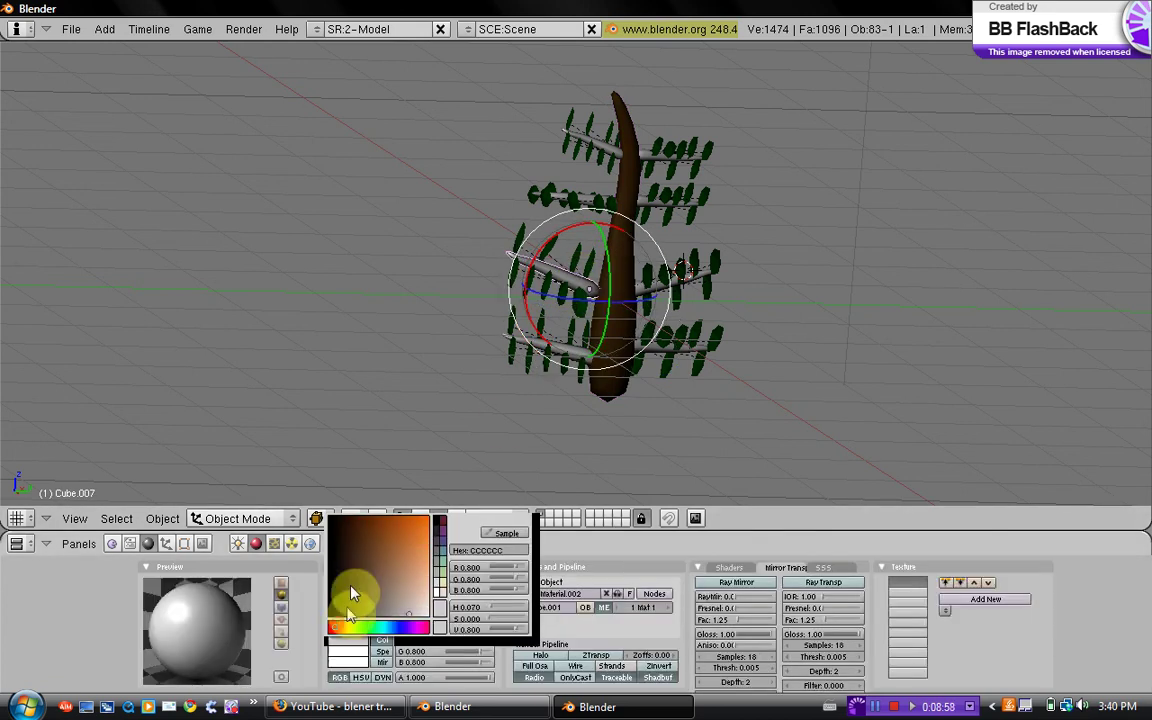
{"action": "left_click_drag", "start_coordinate": [345, 559], "coordinate": [351, 548]}
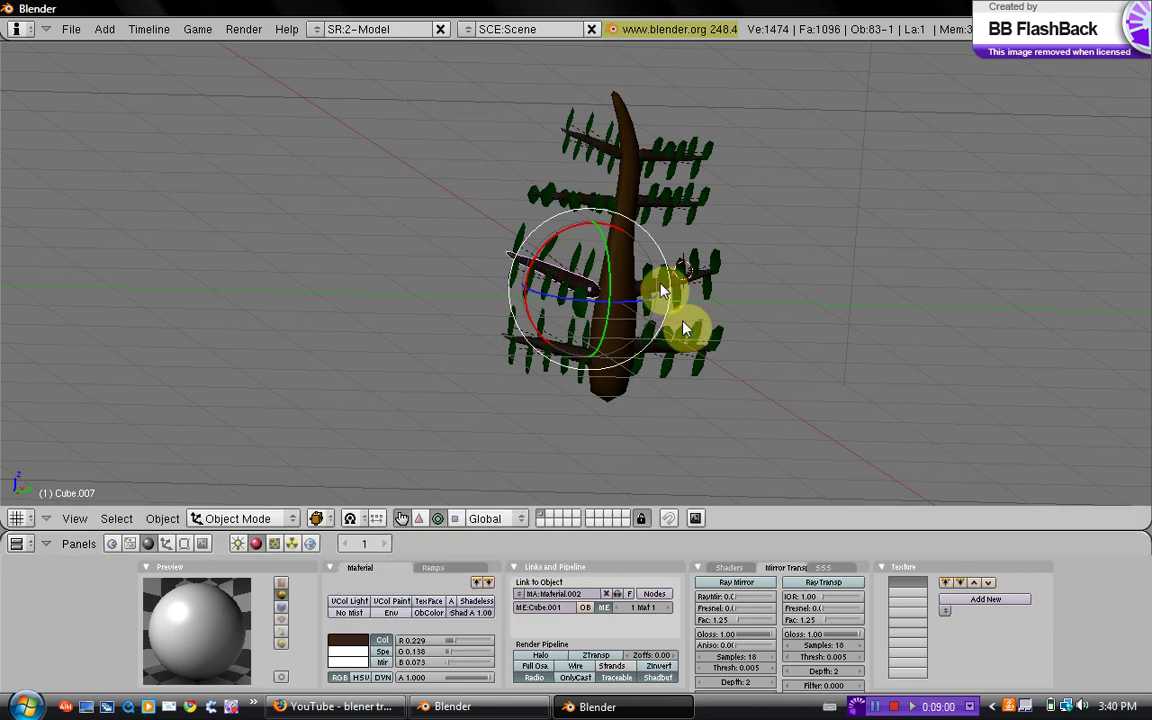
Lighten the branch material's brown to R 0.353, G 0.215, B 0.116
{"action": "middle_click_drag", "start_coordinate": [637, 392], "coordinate": [537, 350]}
{"action": "left_click", "coordinate": [350, 640]}
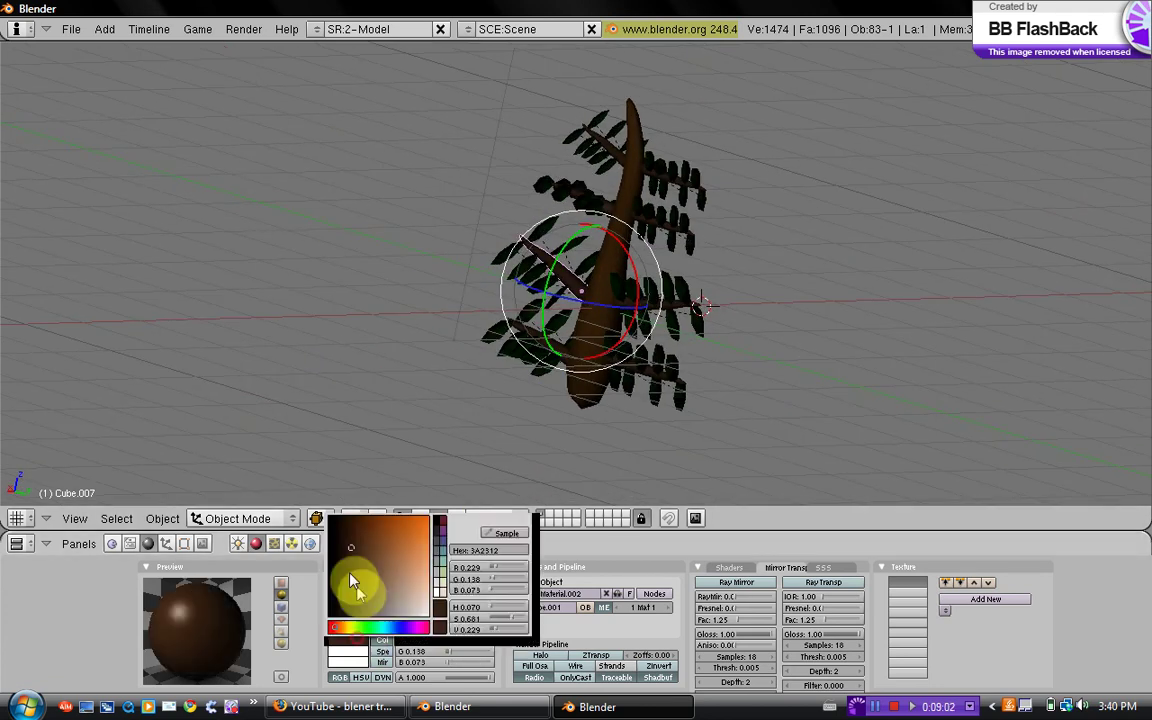
{"action": "left_click", "coordinate": [355, 552]}
{"action": "left_click_drag", "start_coordinate": [355, 551], "coordinate": [364, 550]}
Inspect the coloured trunk, branches and leaves from several angles
{"action": "middle_click_drag", "start_coordinate": [594, 364], "coordinate": [682, 364]}
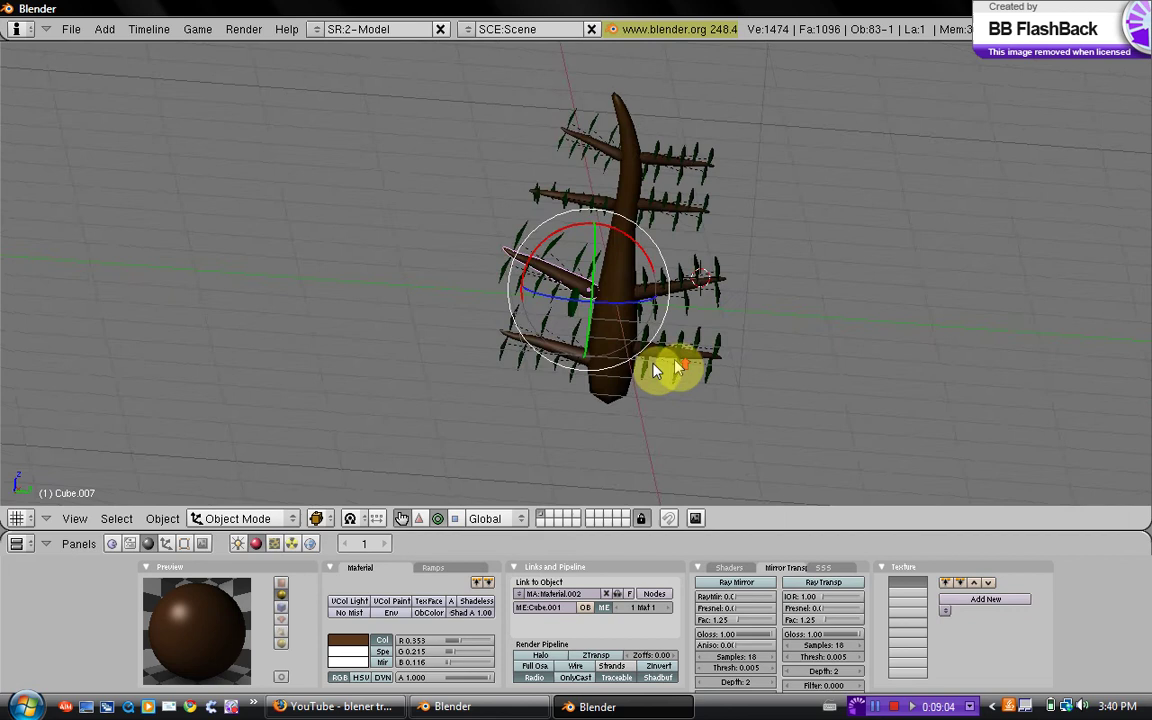
{"action": "scroll", "coordinate": [685, 356], "scroll_direction": "up", "scroll_amount": 1}
{"action": "middle_click_drag", "start_coordinate": [588, 238], "coordinate": [675, 225]}
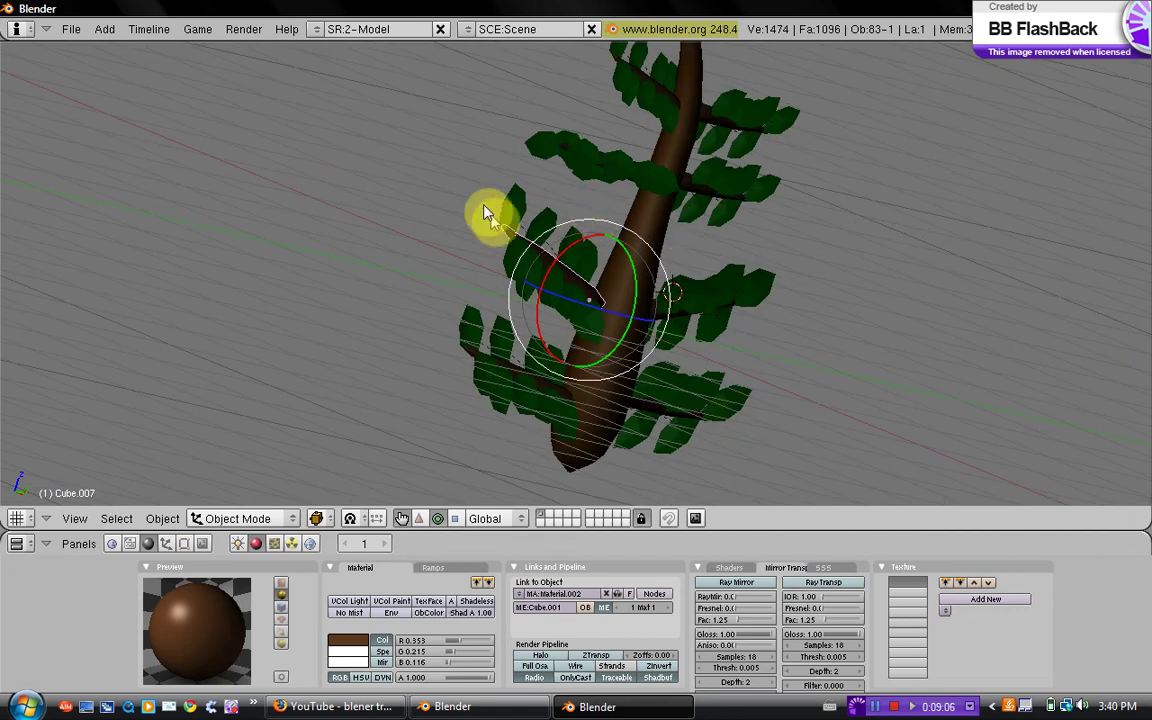
{"action": "middle_click_drag", "start_coordinate": [485, 213], "coordinate": [589, 283]}
{"action": "scroll", "coordinate": [589, 283], "scroll_direction": "down", "scroll_amount": 2}
{"action": "scroll", "coordinate": [595, 275], "scroll_direction": "up", "scroll_amount": 2}
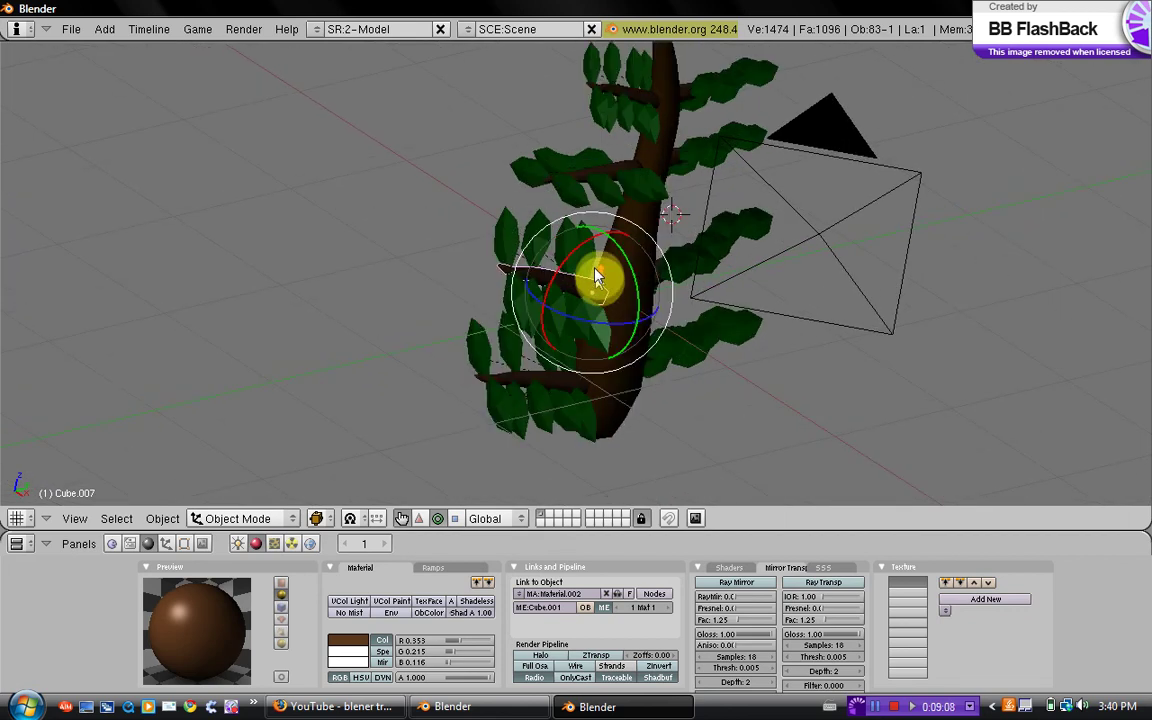
Add a new Clouds texture to the leaf material and set its noise size to 0.048
{"action": "right_click", "coordinate": [522, 306]}
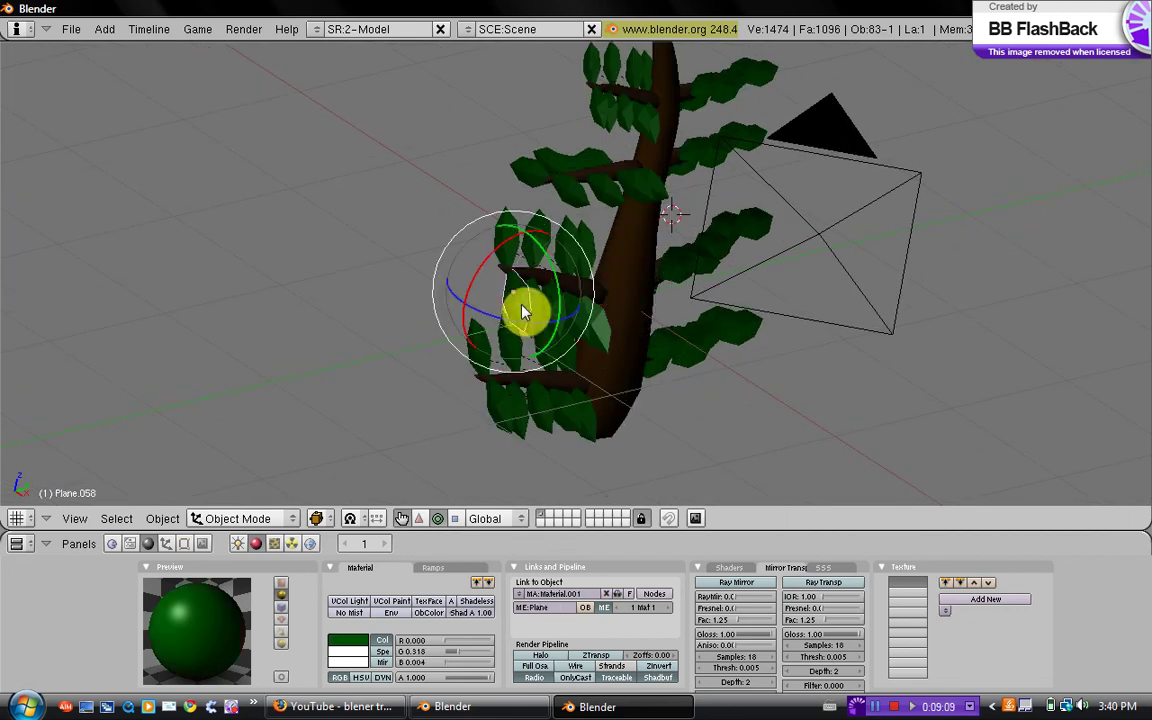
{"action": "left_click", "coordinate": [275, 546]}
{"action": "left_click", "coordinate": [349, 582]}
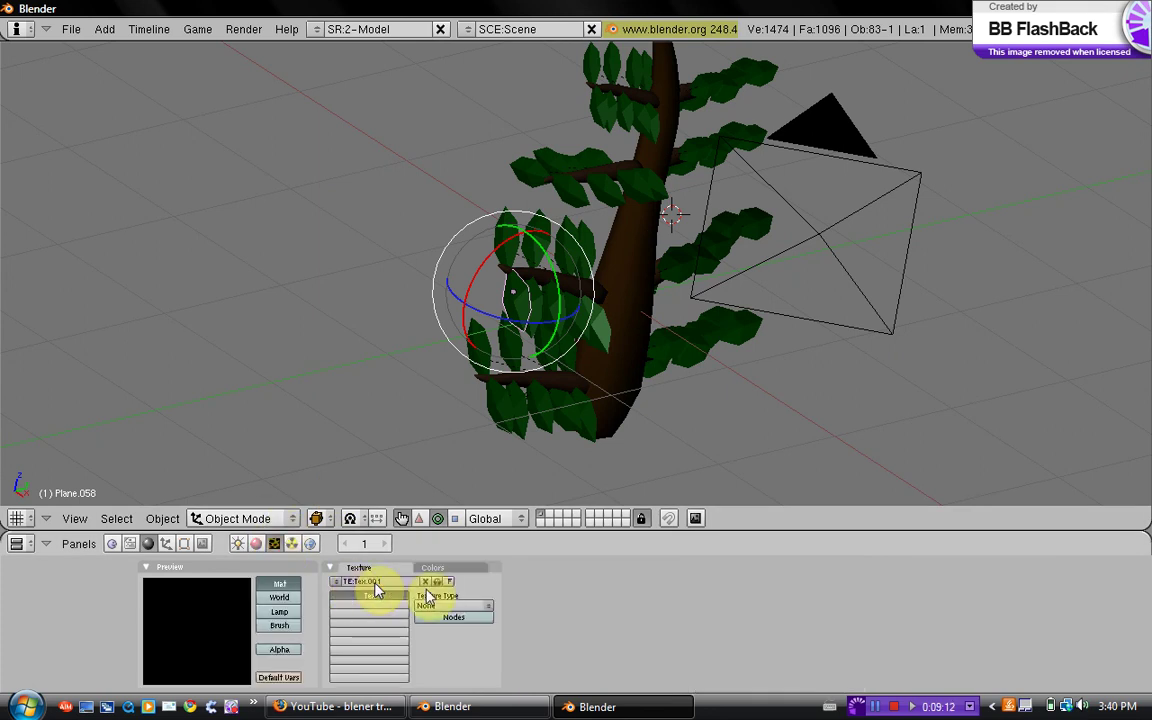
{"action": "left_click", "coordinate": [450, 606]}
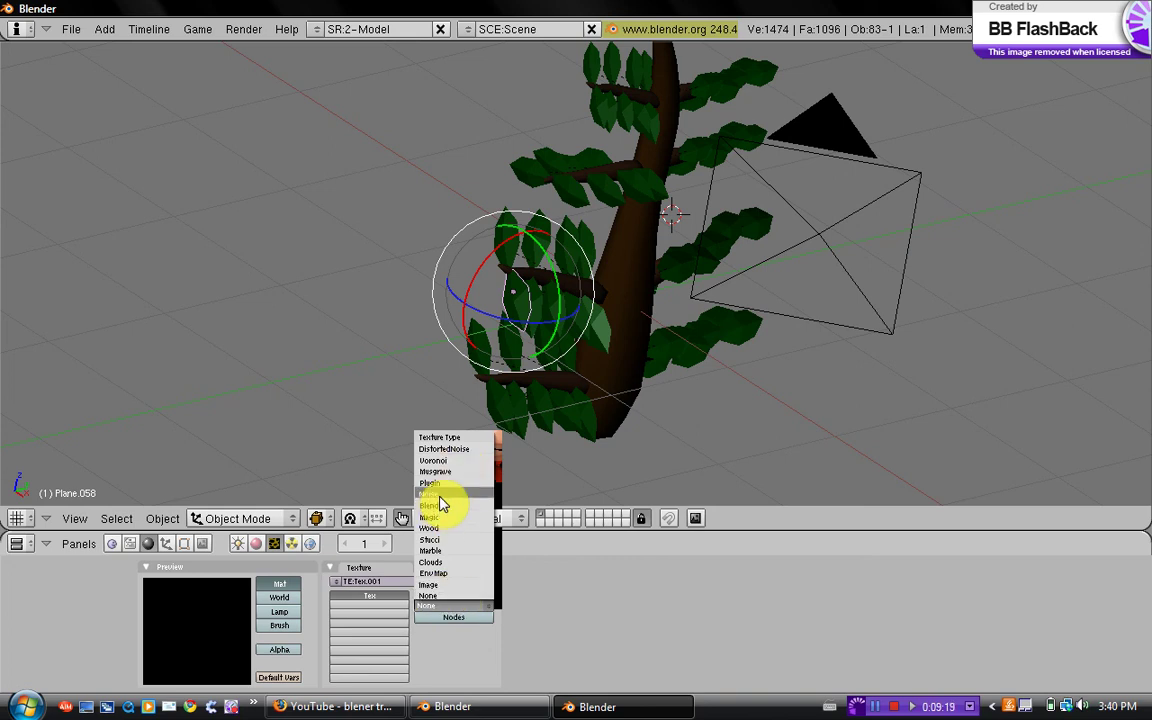
{"action": "left_click", "coordinate": [456, 562]}
{"action": "left_click_drag", "start_coordinate": [541, 610], "coordinate": [376, 524]}
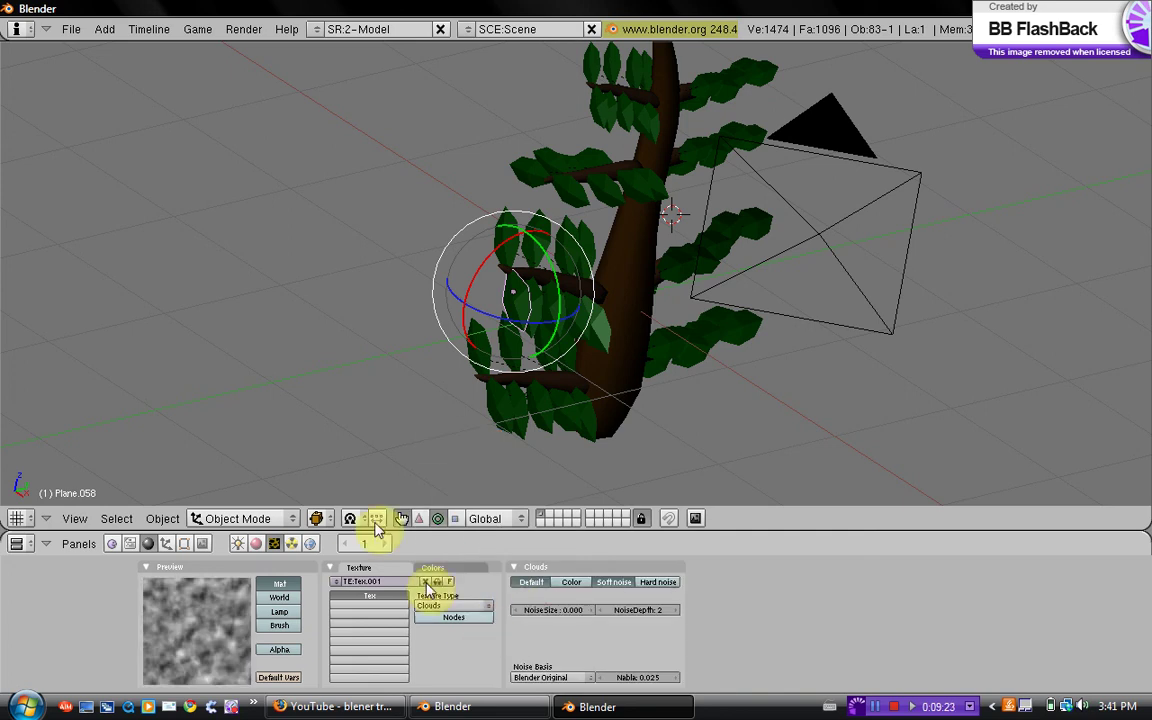
{"action": "left_click_drag", "start_coordinate": [541, 603], "coordinate": [556, 608]}
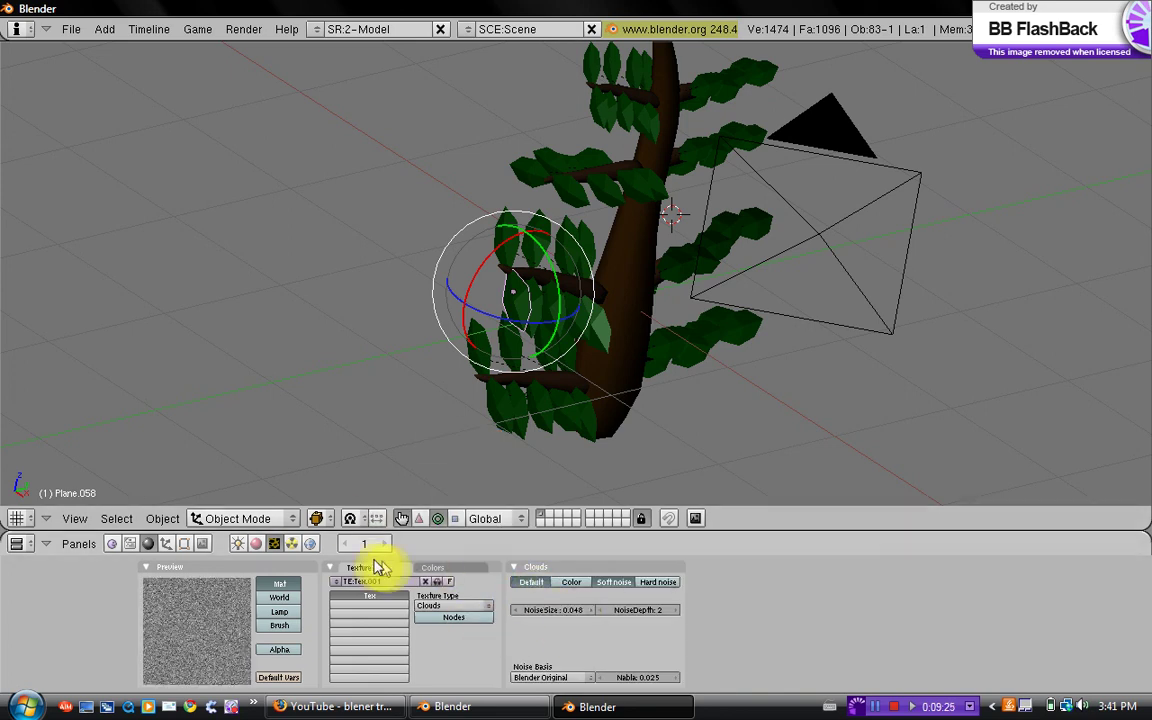
Map the leaf texture to colour and normal with Nor 12.01, and colour it dark green (R 0.067, G 0.225, B 0.046)
{"action": "left_click", "coordinate": [257, 543]}
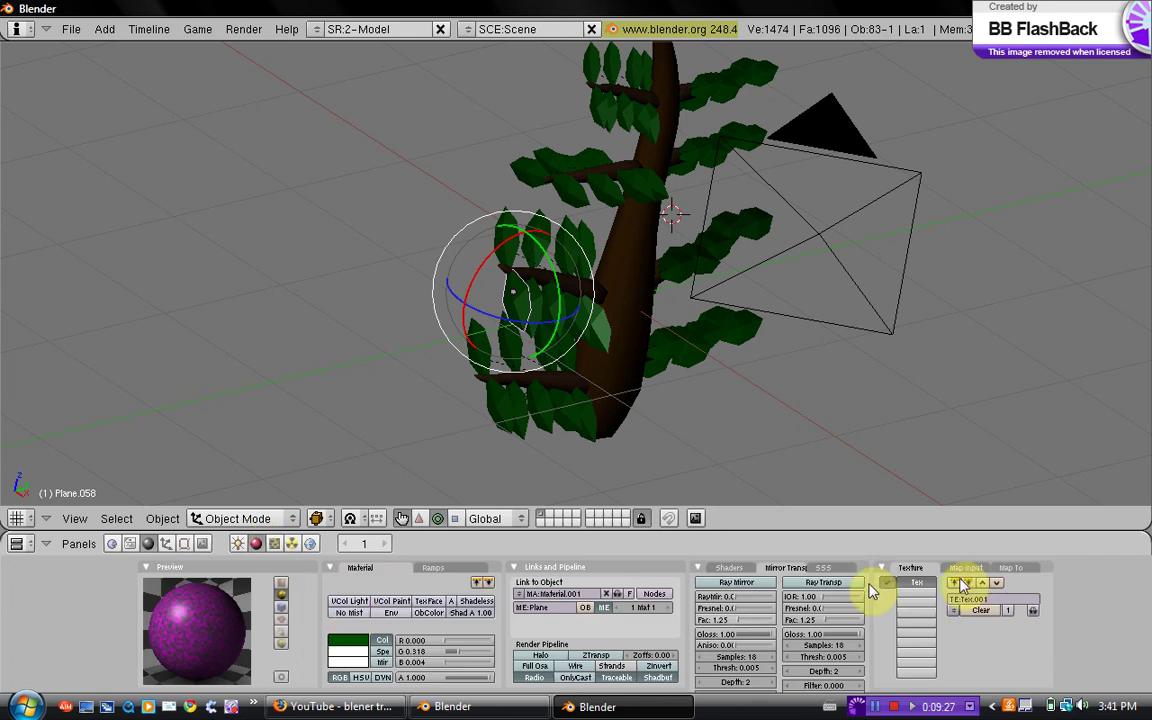
{"action": "left_click", "coordinate": [985, 567]}
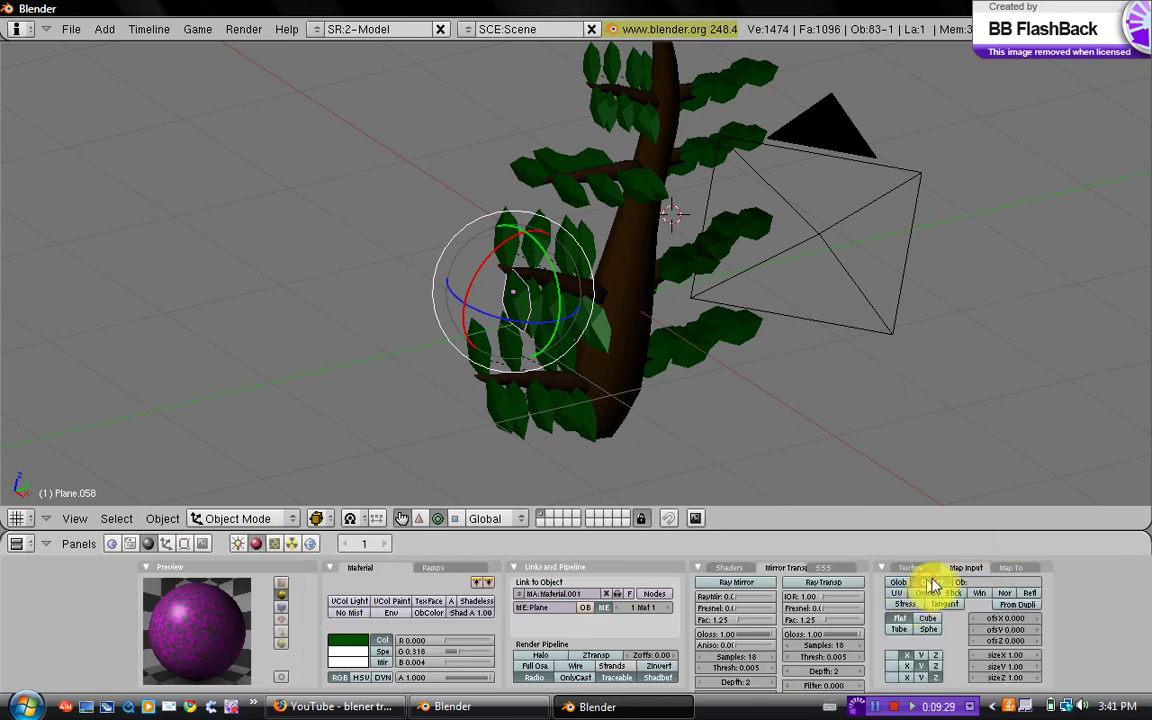
{"action": "left_click", "coordinate": [1010, 568]}
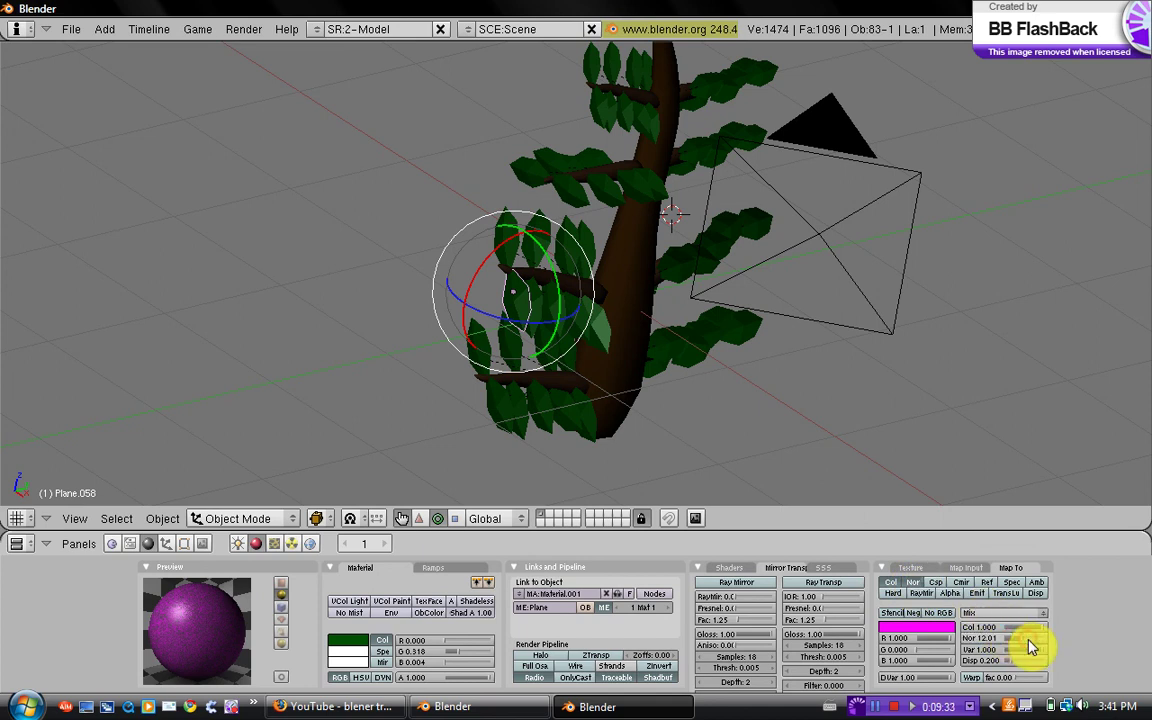
{"action": "left_click", "coordinate": [898, 627]}
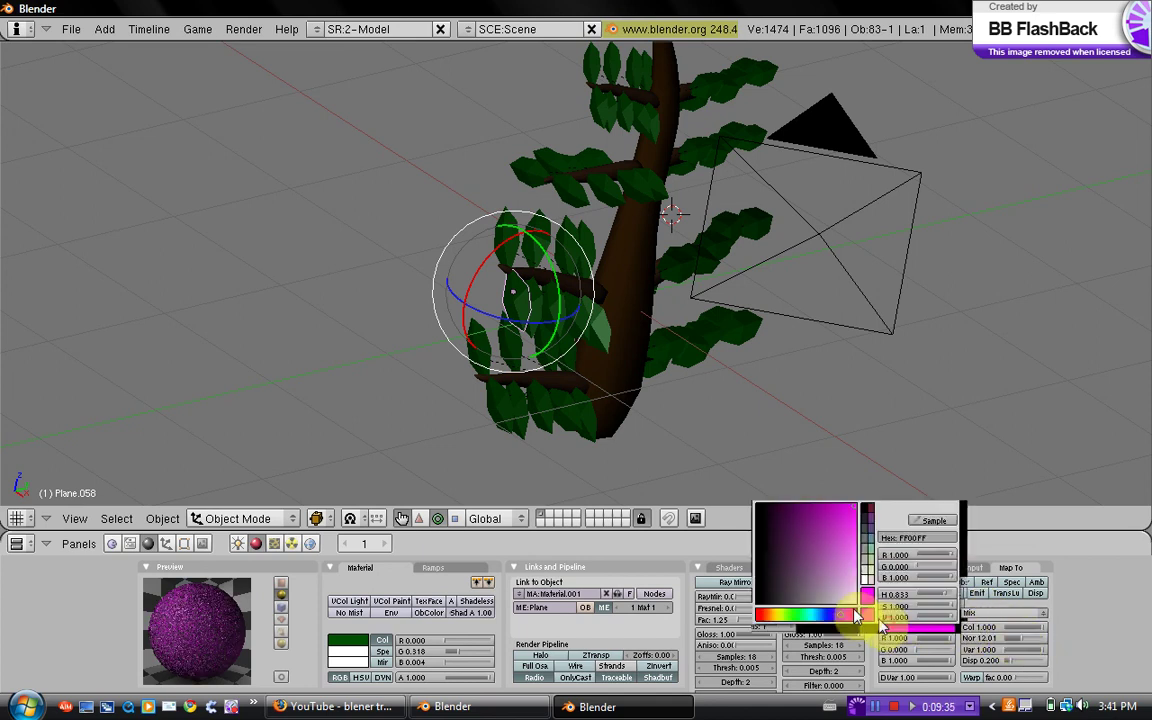
{"action": "left_click", "coordinate": [789, 617]}
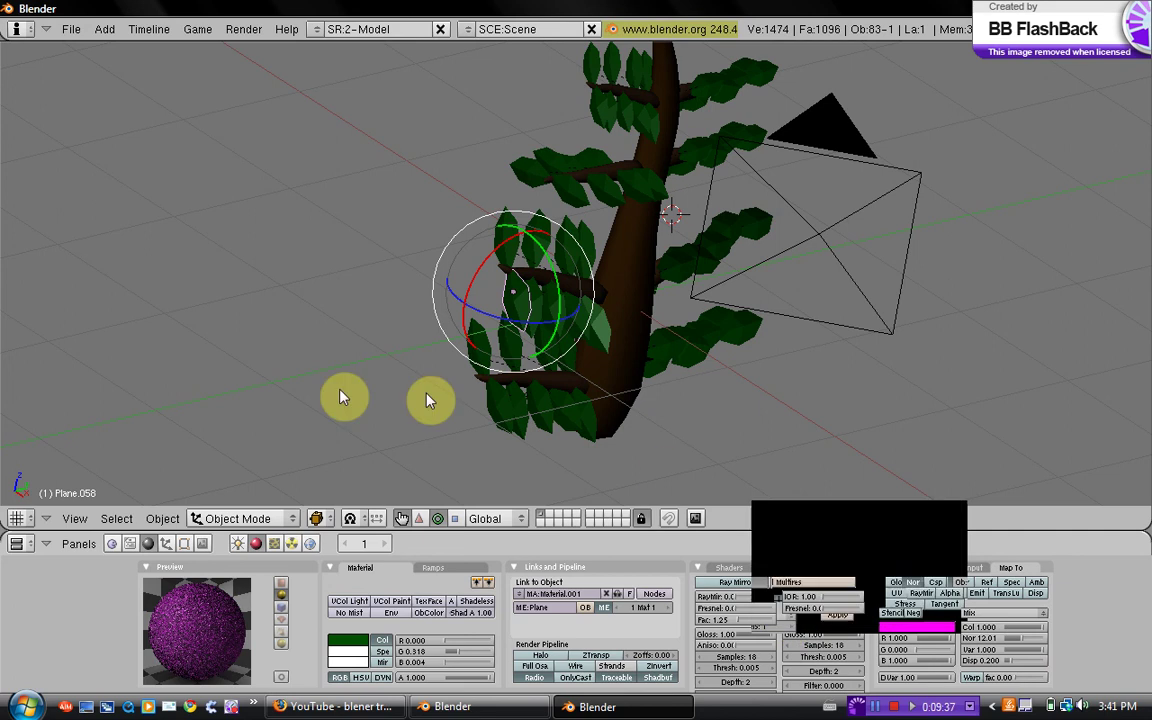
Render the current frame to check the tree with its textured leaves
{"action": "scroll", "coordinate": [510, 347], "scroll_direction": "down", "scroll_amount": 1}
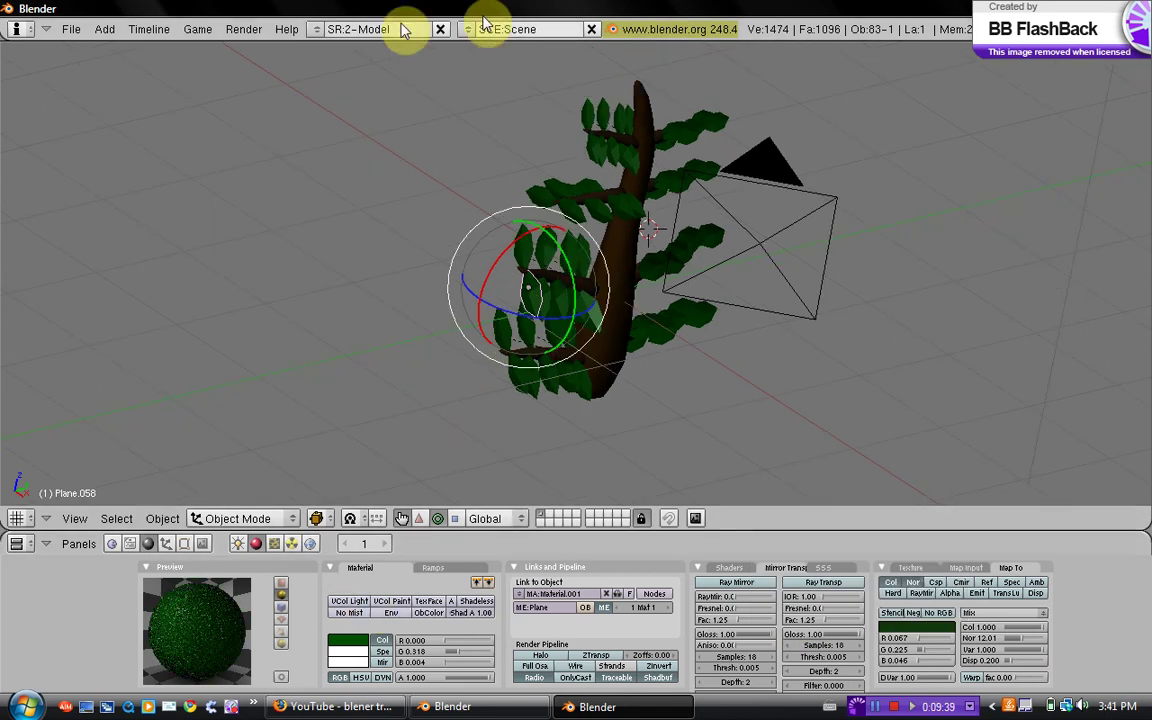
{"action": "left_click", "coordinate": [238, 30]}
{"action": "left_click", "coordinate": [249, 45]}
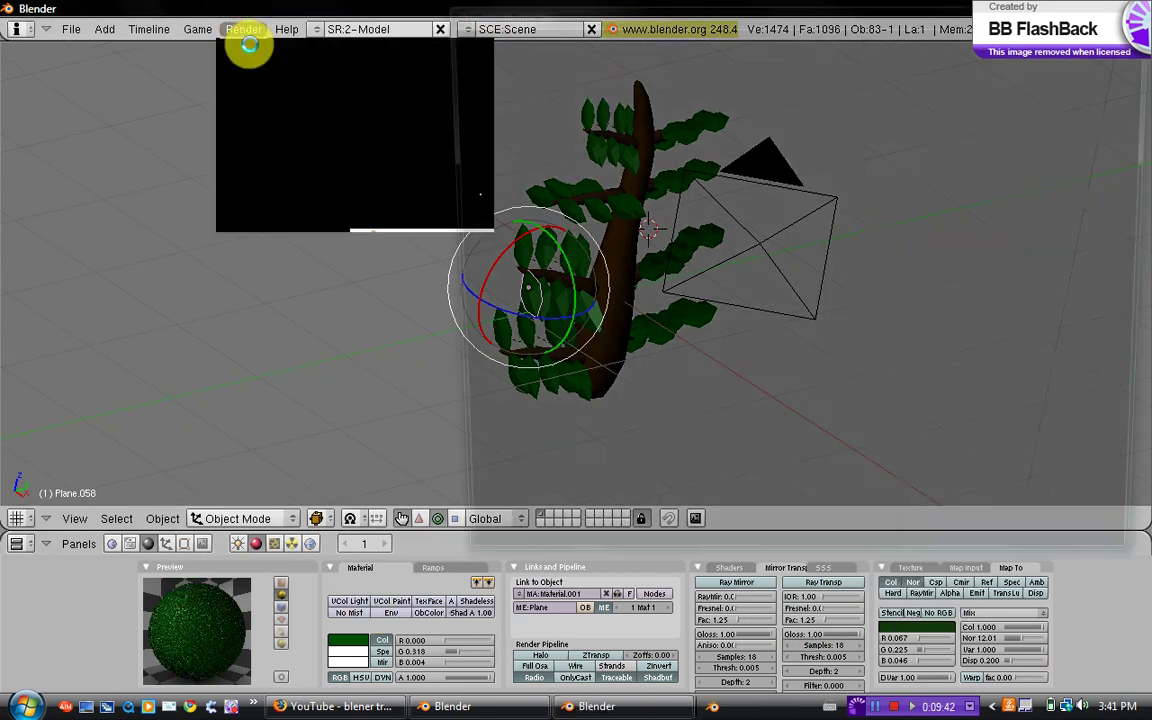